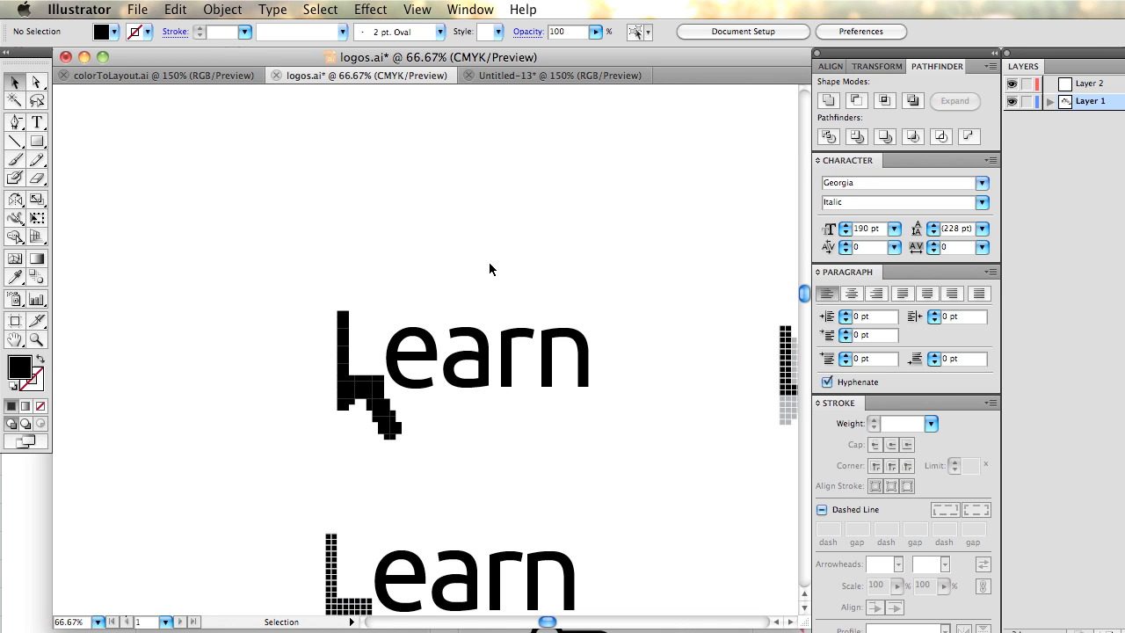
Show the document grid over the pixelated "Learn" logo.
left_click_drag(713, 492, 468, 381)
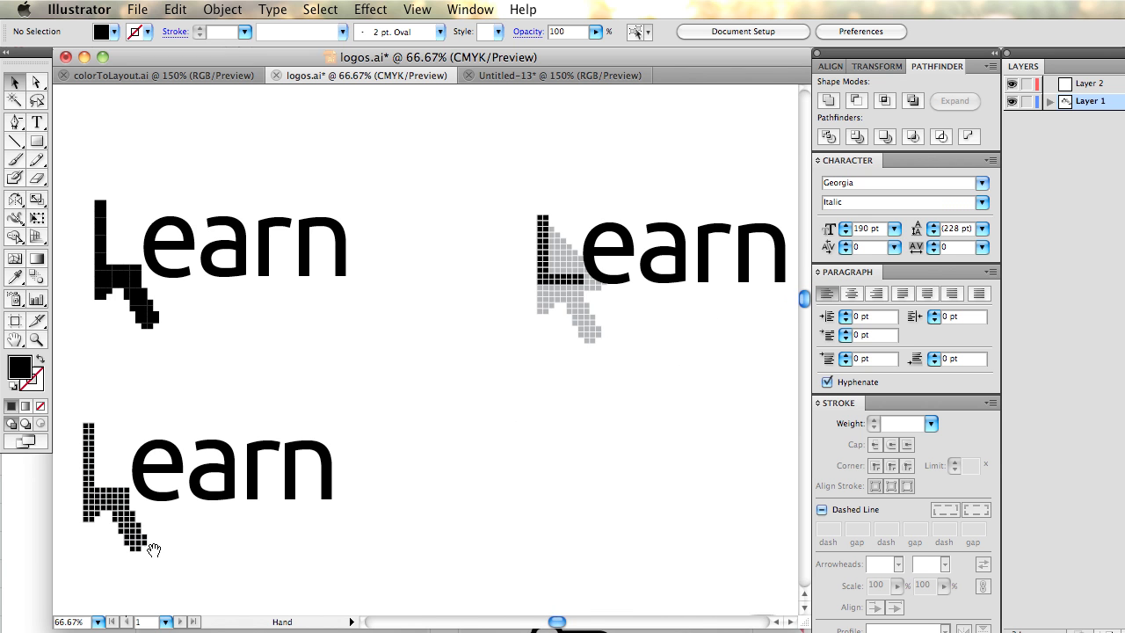
left_click_drag(154, 550, 291, 493)
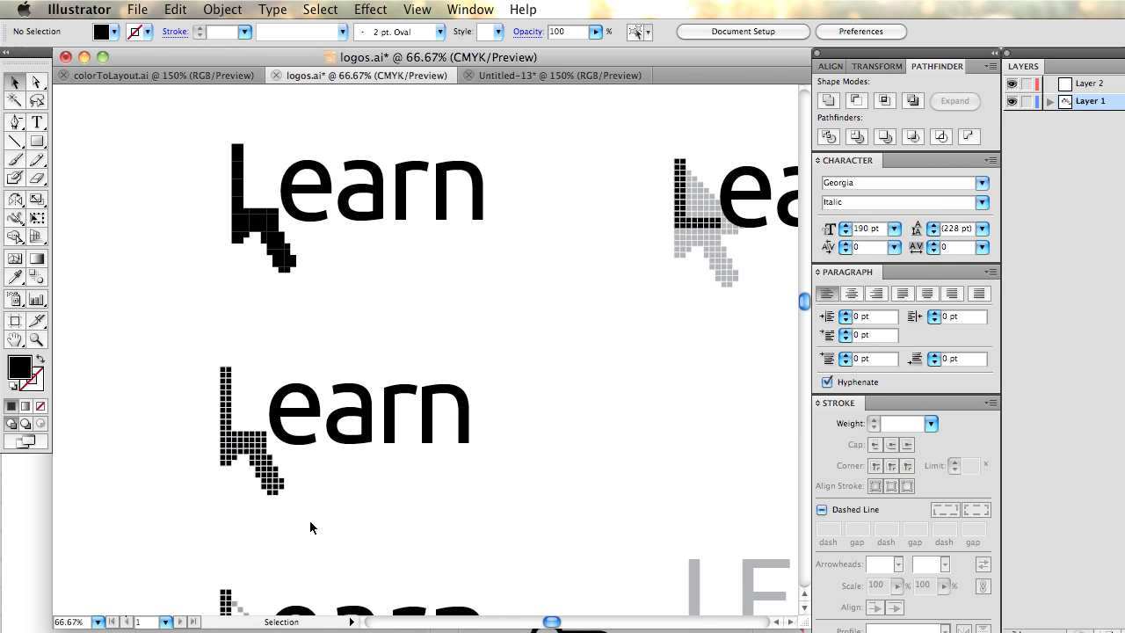
key("super+equal")
key("super+equal")
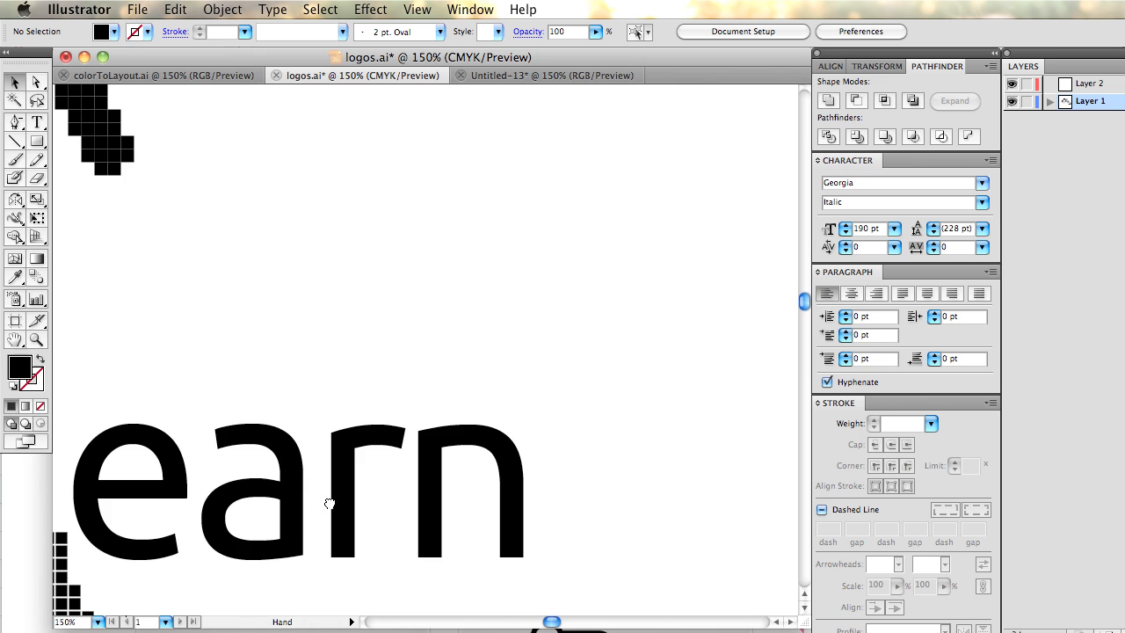
left_click_drag(310, 525, 659, 208)
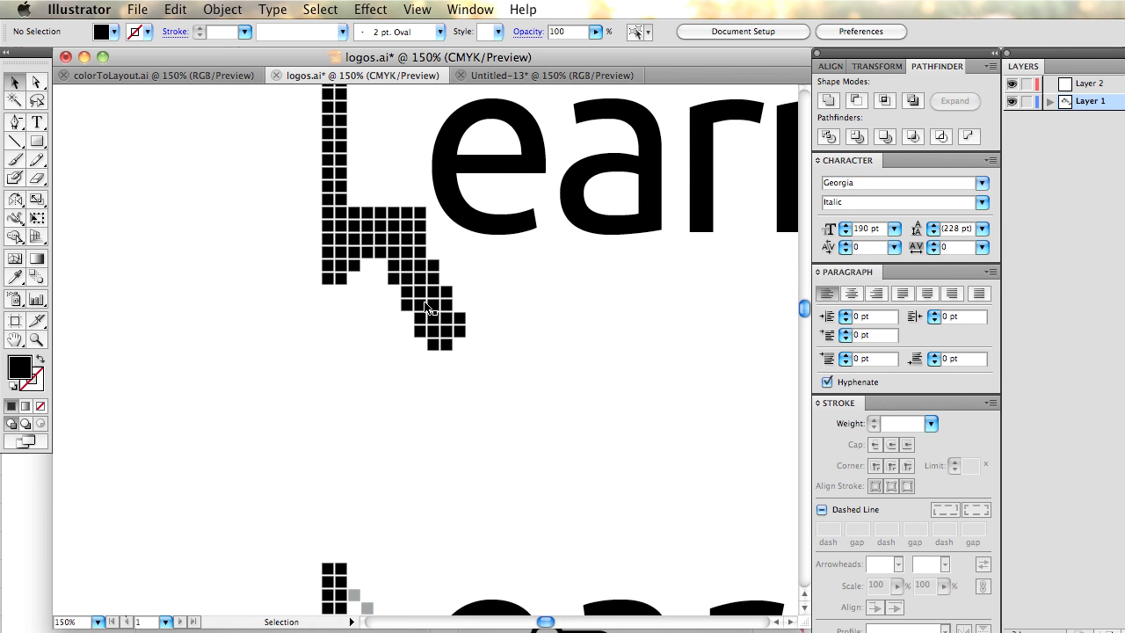
left_click(416, 9)
mouse_move(370, 9)
mouse_move(417, 9)
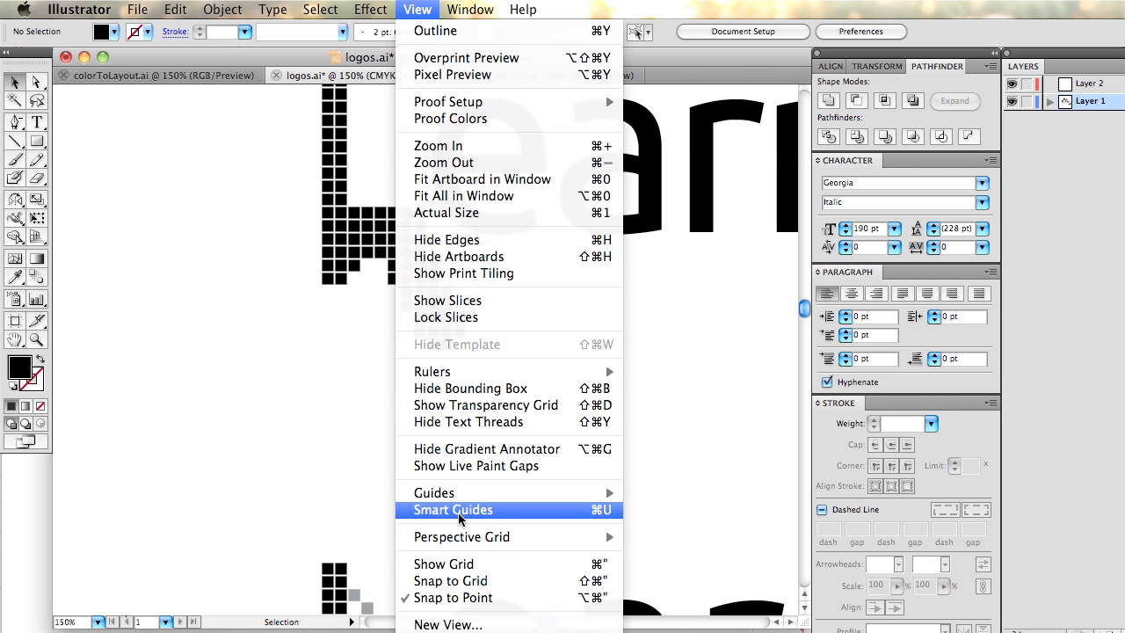
mouse_move(466, 494)
left_click(440, 564)
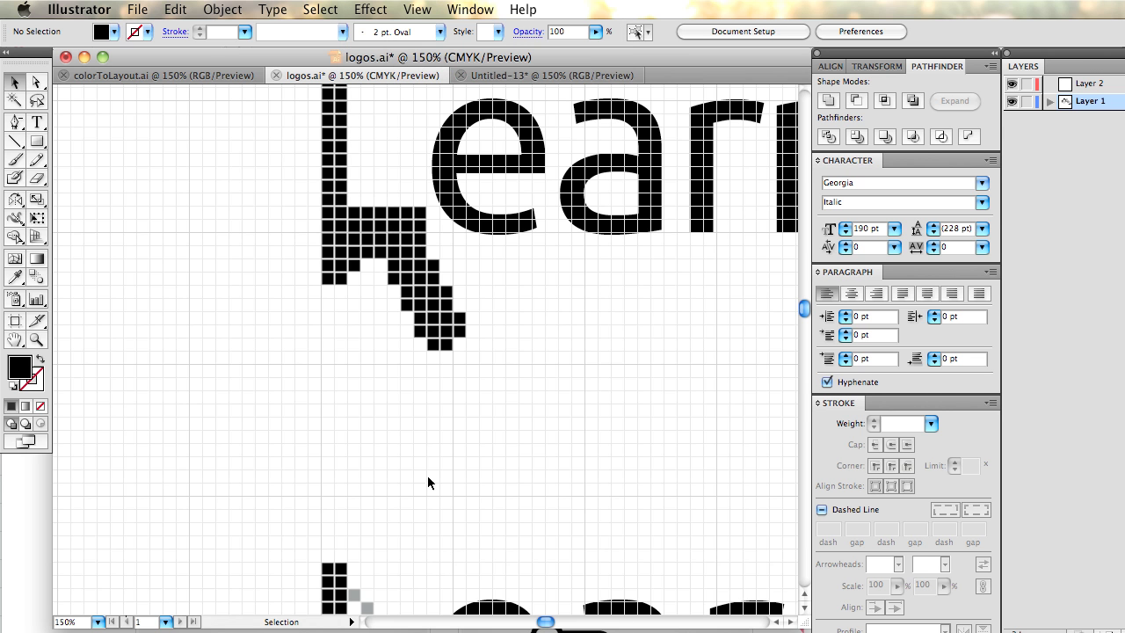
Turn on snapping to the grid.
key("super+equal")
key("super+equal")
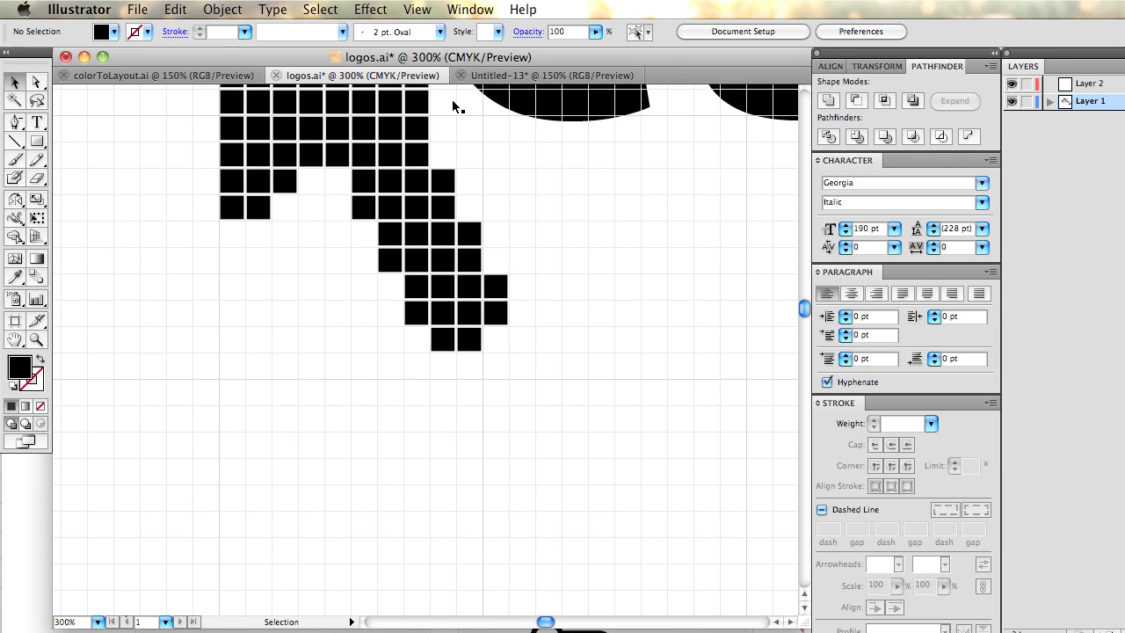
left_click(439, 9)
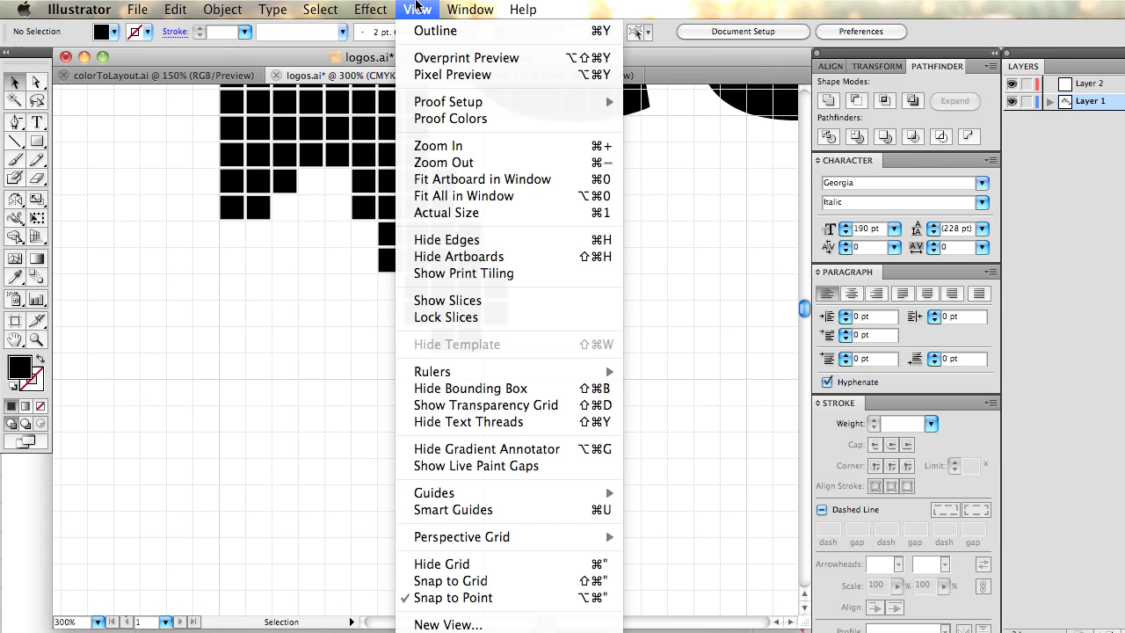
left_click(522, 581)
Draw a 10 px black square on the grid beside the pixel cursor's tail and duplicate it into a row of three.
left_click(37, 142)
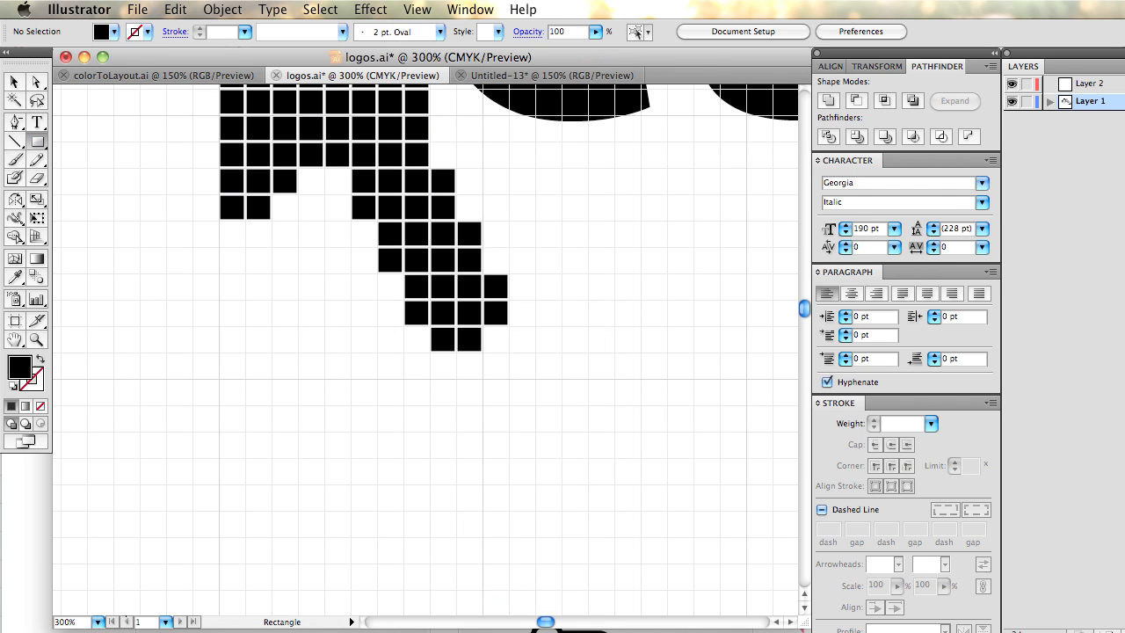
mouse_move(192, 325)
left_mouse_down()
mouse_move(246, 380)
mouse_move(191, 325)
mouse_move(298, 378)
mouse_move(192, 326)
left_mouse_up()
left_click(13, 79)
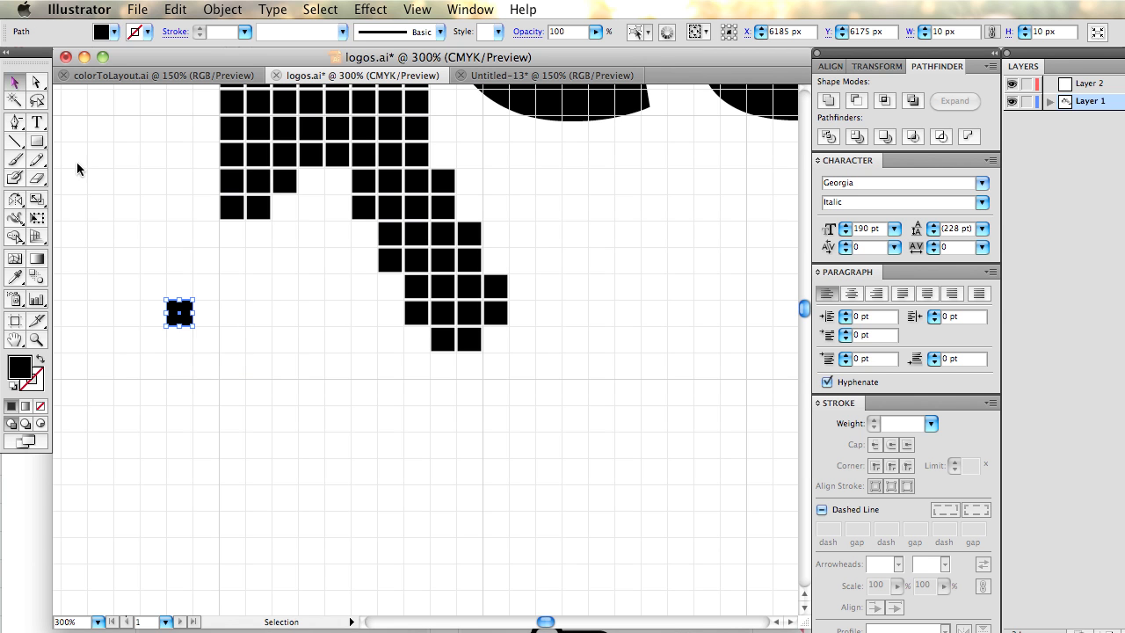
left_click_drag(191, 319, 218, 319)
left_click(255, 376)
Hide the document grid and turn off snapping to the grid.
key("super+1")
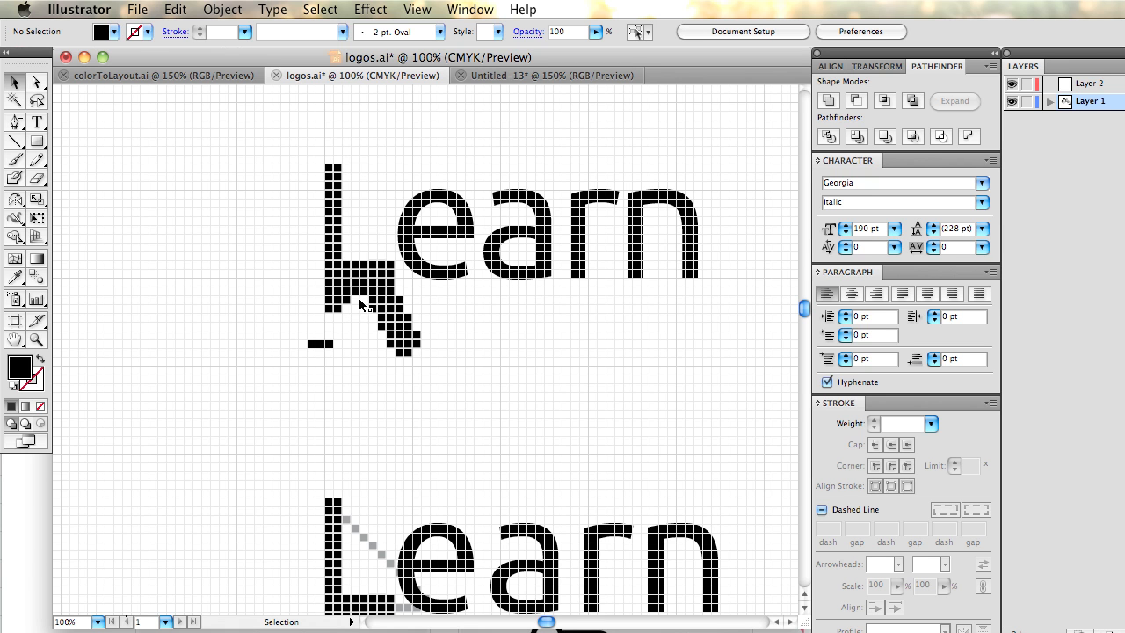
left_click(499, 251)
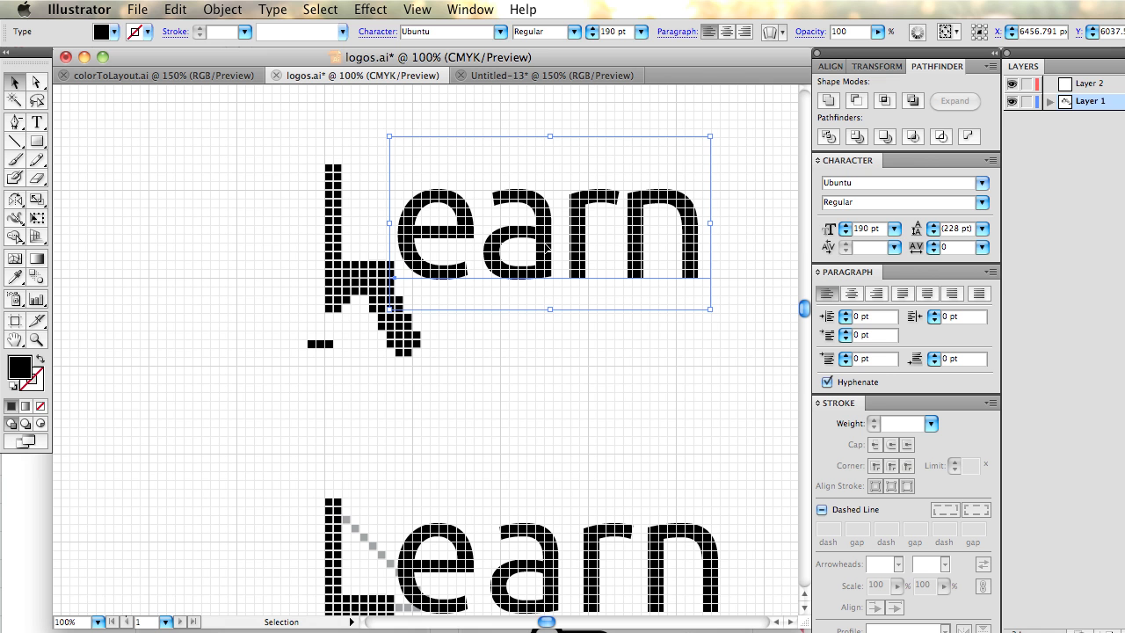
left_click(552, 337)
key("super+minus")
key("super+minus")
left_click(417, 8)
left_click(502, 566)
left_click(416, 8)
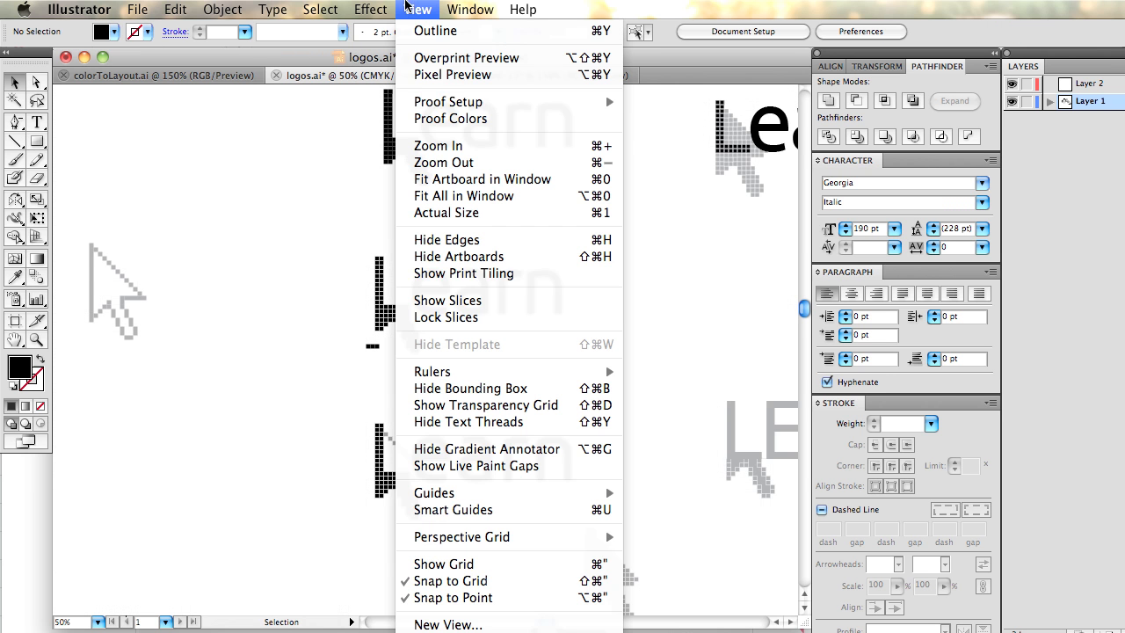
left_click(538, 581)
Examine the logo drawings that combine a hand outline with a pixelated cursor as fingertip.
left_click_drag(540, 360, 516, 400)
mouse_move(628, 146)
left_mouse_down()
mouse_move(532, 401)
mouse_move(376, 471)
left_mouse_up()
mouse_move(775, 404)
left_mouse_down()
mouse_move(599, 406)
mouse_move(438, 428)
left_mouse_up()
left_click_drag(534, 341, 343, 390)
left_click_drag(458, 392, 400, 459)
key("super+equal")
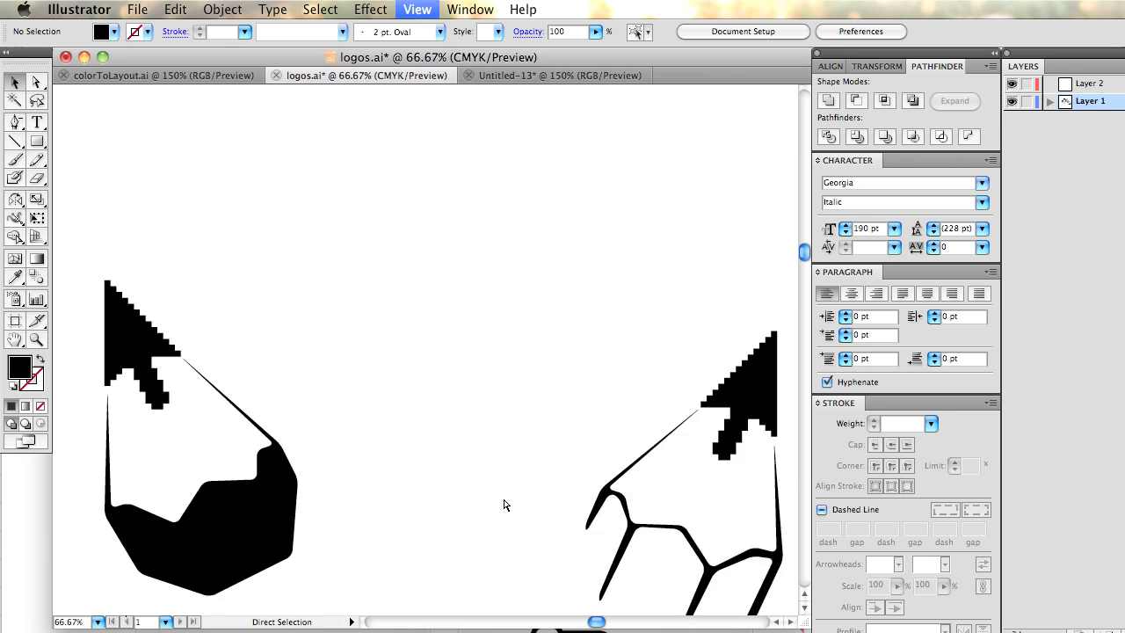
key("super+equal")
left_click_drag(513, 503, 285, 390)
left_click_drag(499, 483, 378, 354)
left_click_drag(465, 367, 501, 401)
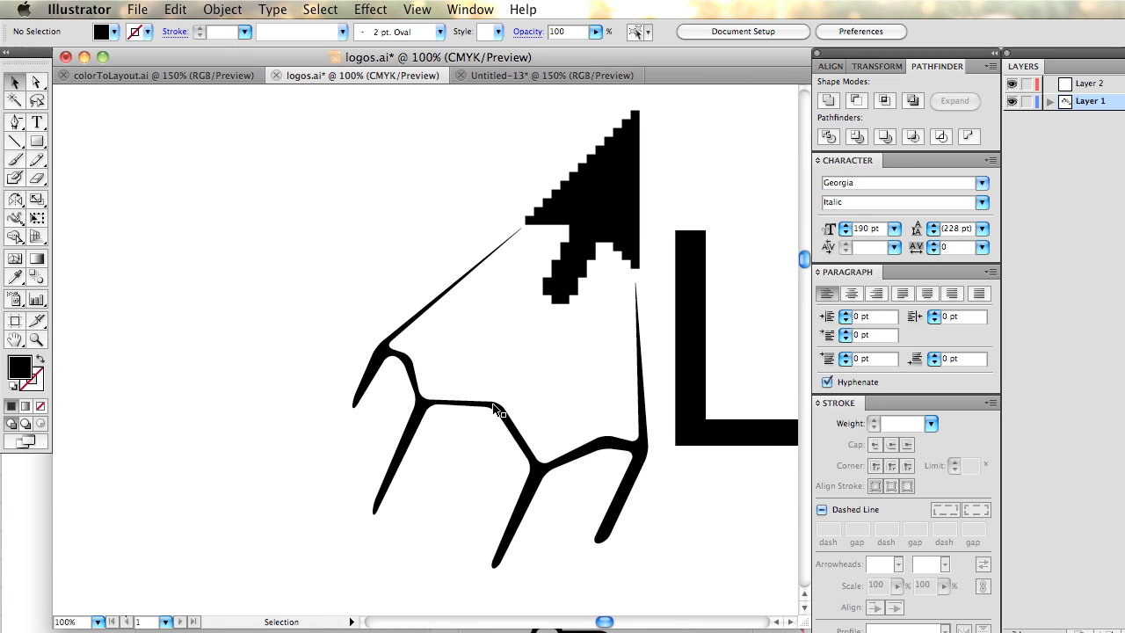
left_click_drag(16, 123, 44, 128)
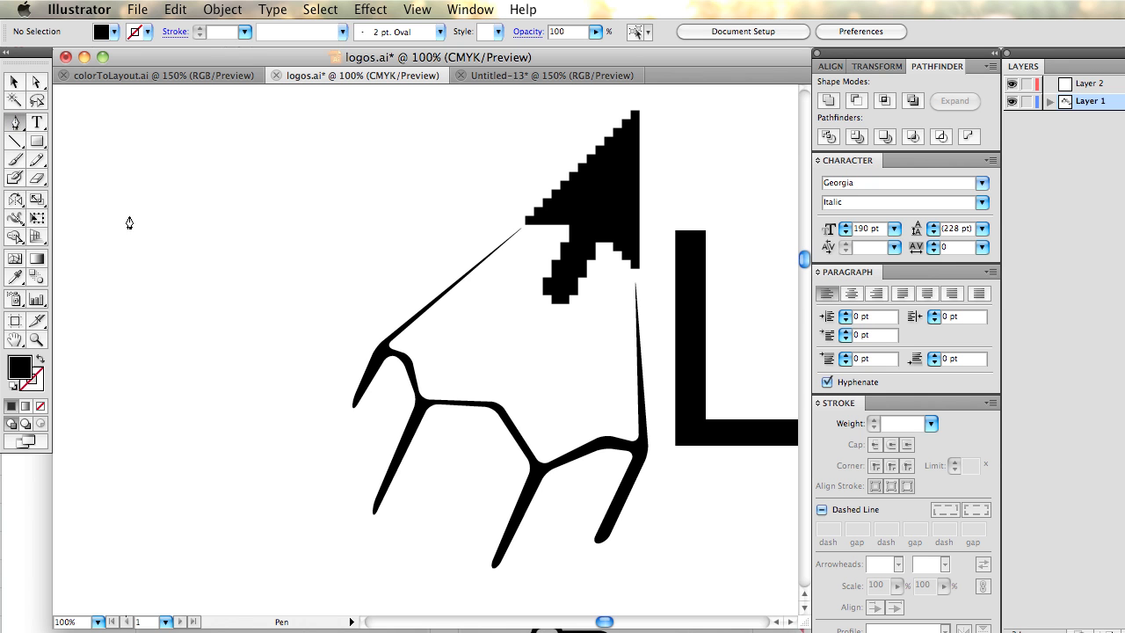
left_click(180, 383)
left_click(211, 331)
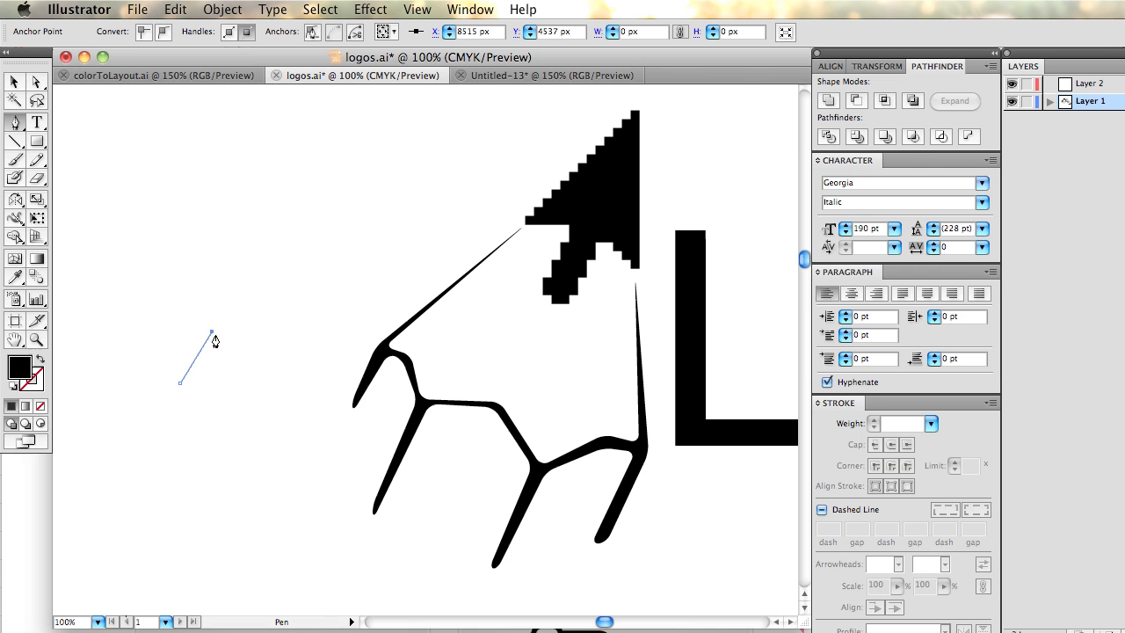
left_click(409, 224)
left_click(528, 249, "super")
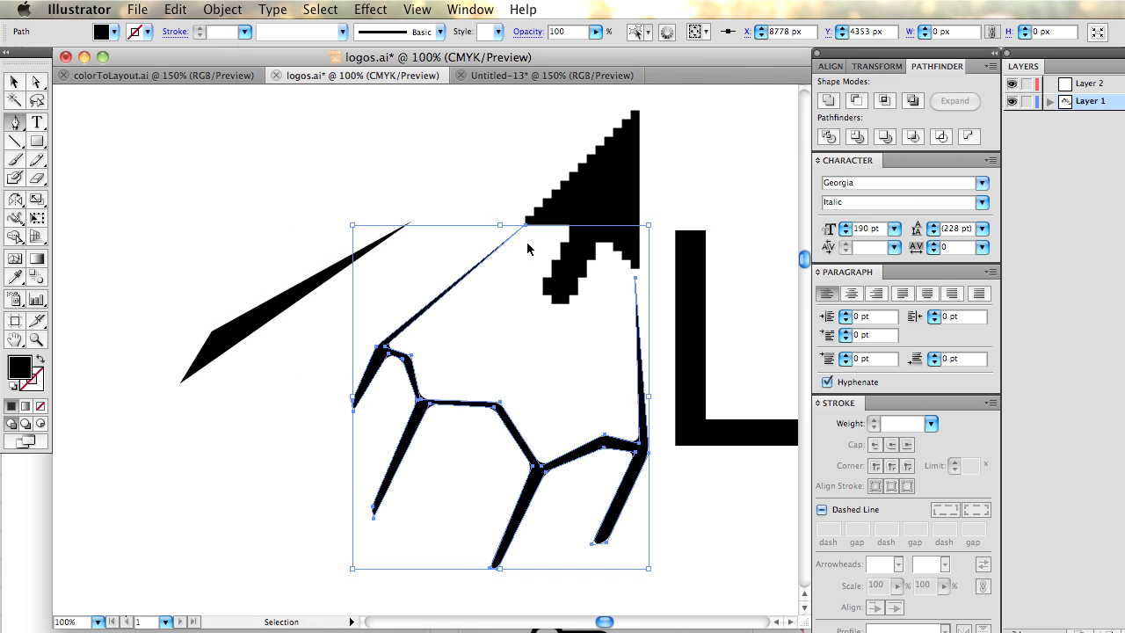
key("super+z")
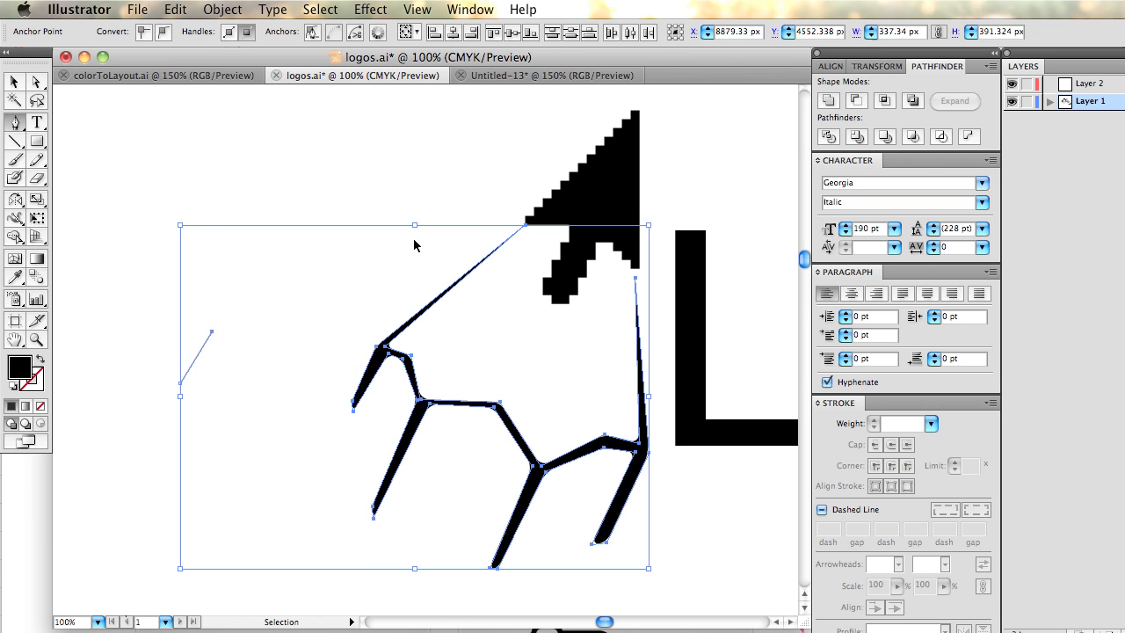
key("super+z")
Draw an angular hand outline about 324 by 341 px with the Pen tool, beside the existing hand with the cursor fingertip.
left_click(117, 273)
left_click(148, 226)
left_click(319, 147)
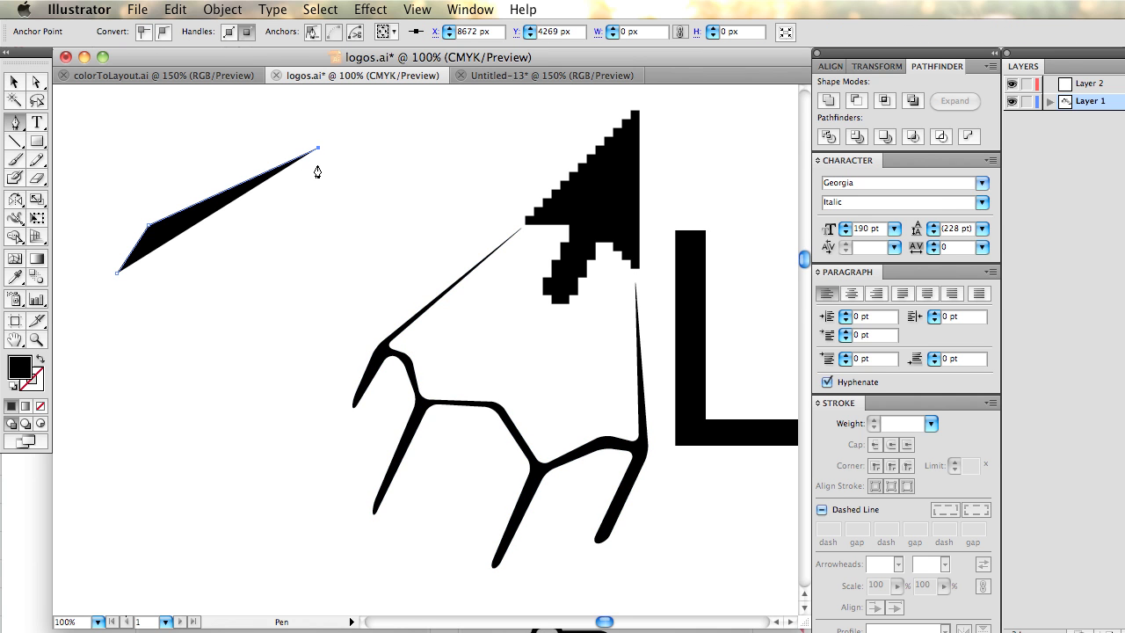
left_click(154, 231)
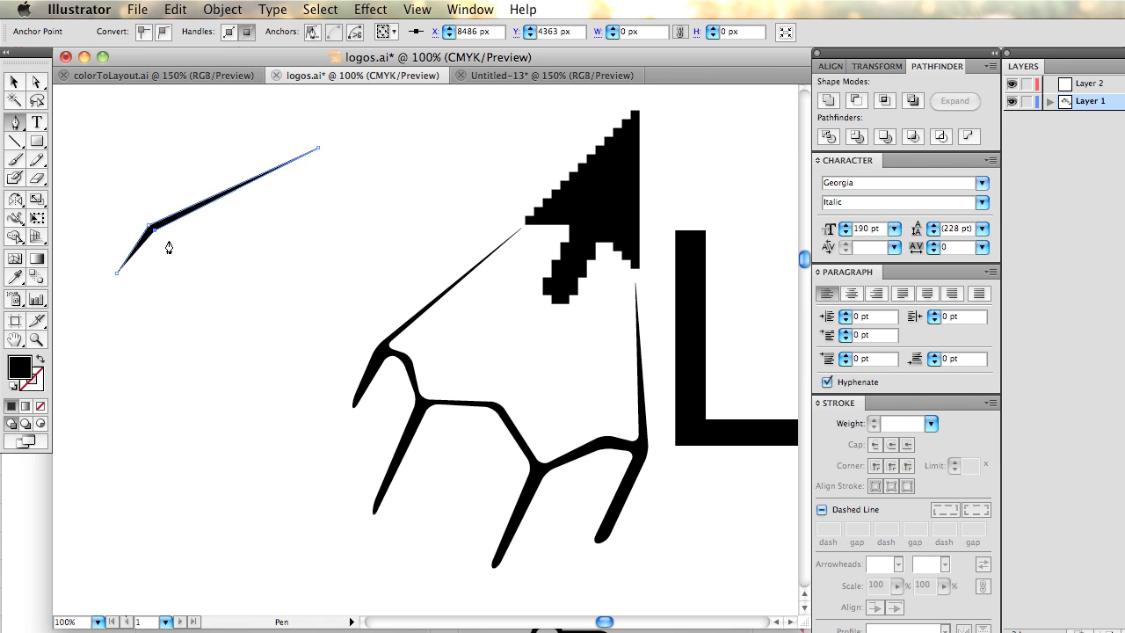
left_click(186, 232)
left_click(203, 254)
left_click(265, 265)
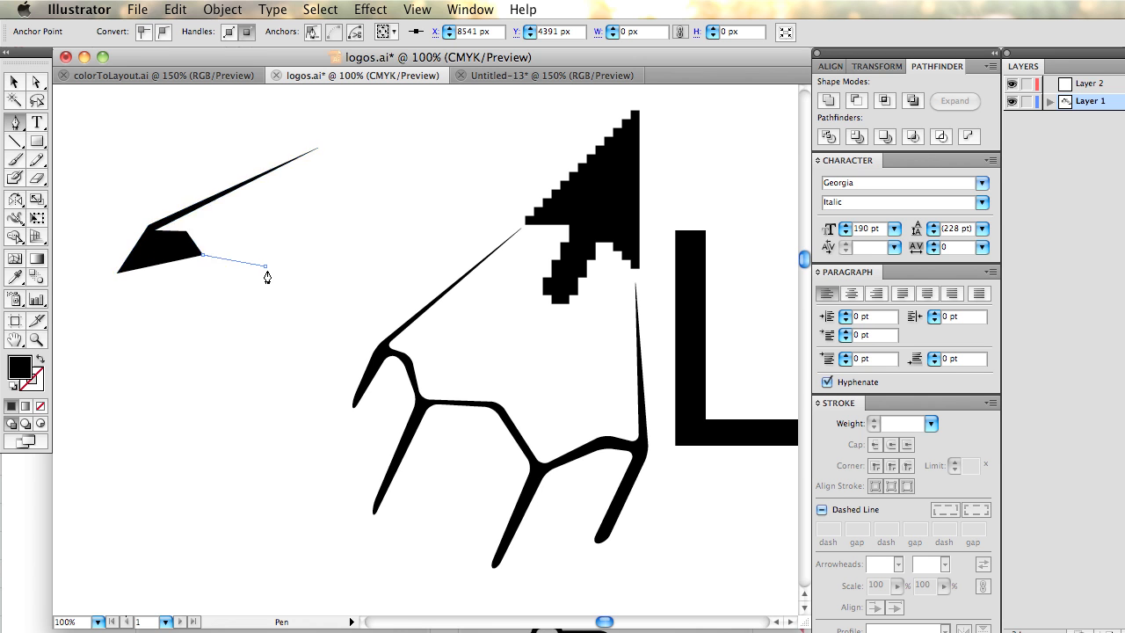
left_click(291, 304)
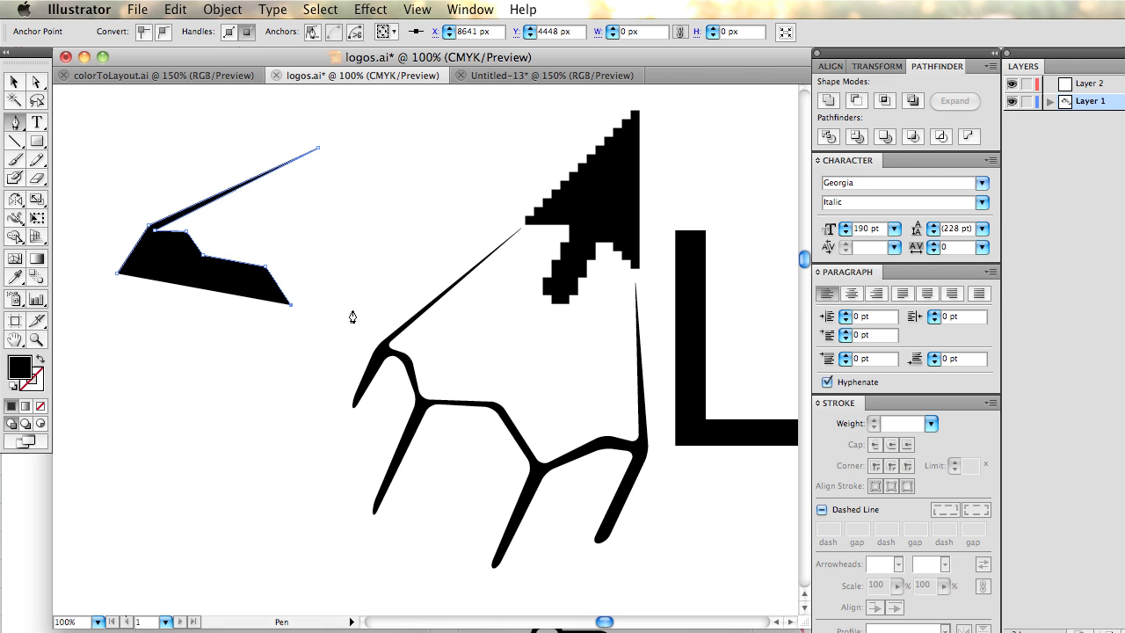
left_click(349, 304)
left_click(377, 348)
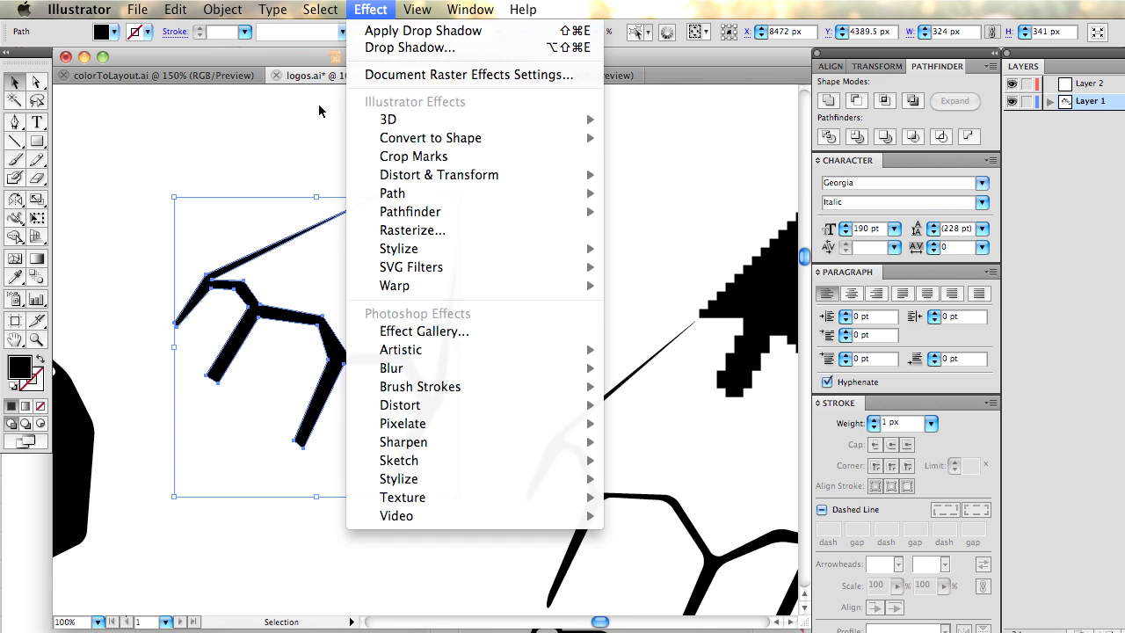
Apply the Round Corners effect with a radius of 10.008 px to the new hand outline.
left_click(369, 9)
left_click(362, 7)
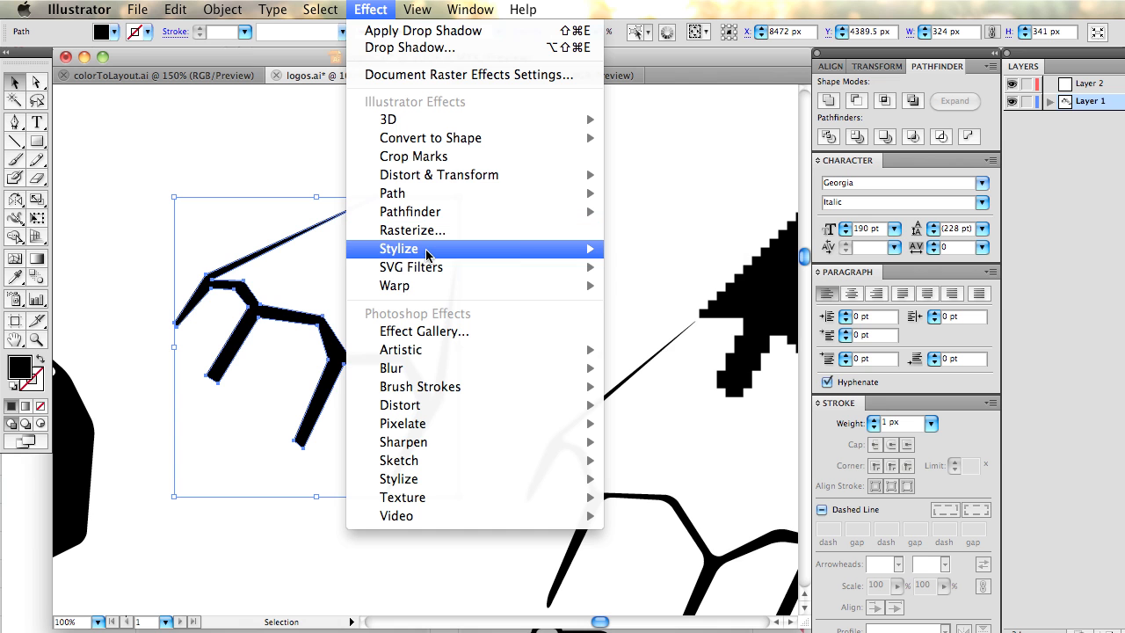
mouse_move(427, 248)
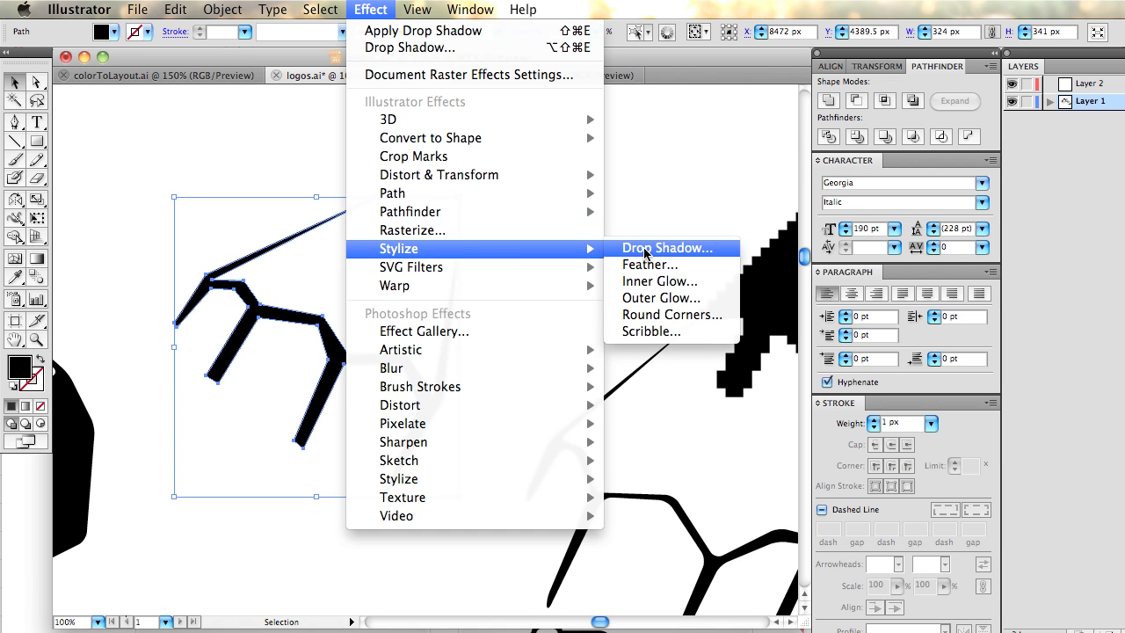
left_click(672, 315)
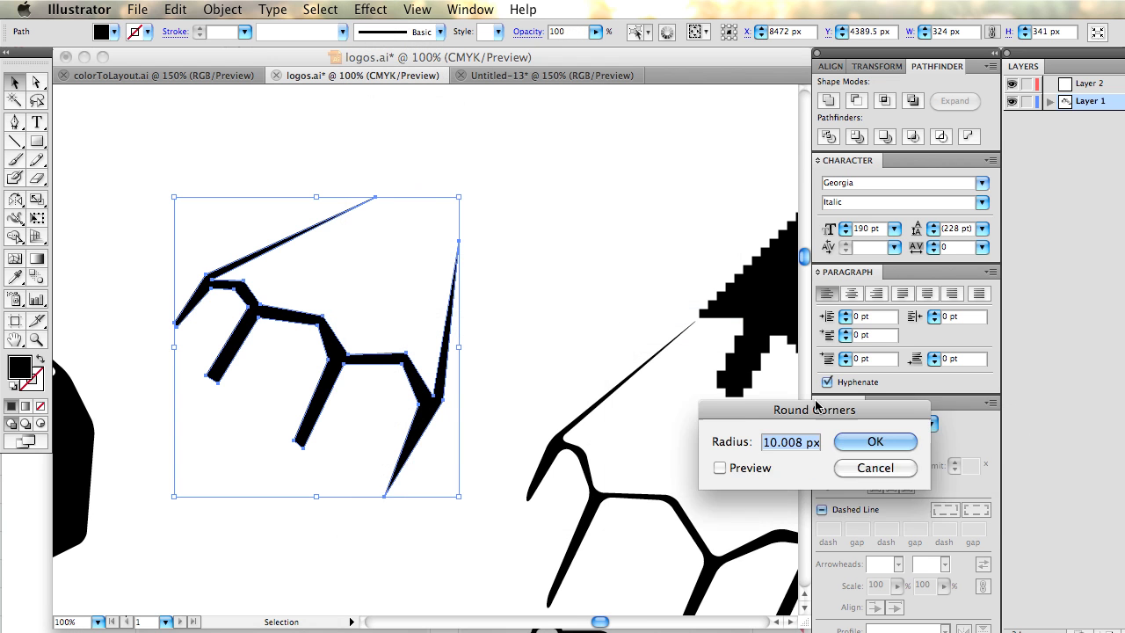
left_click(622, 326)
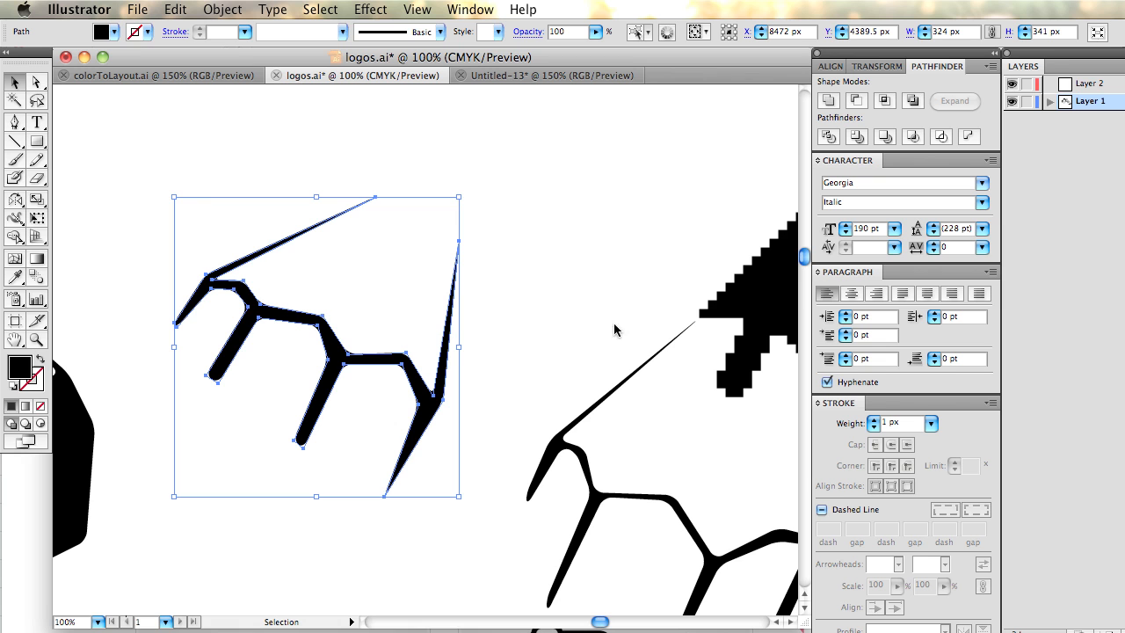
left_click(146, 182)
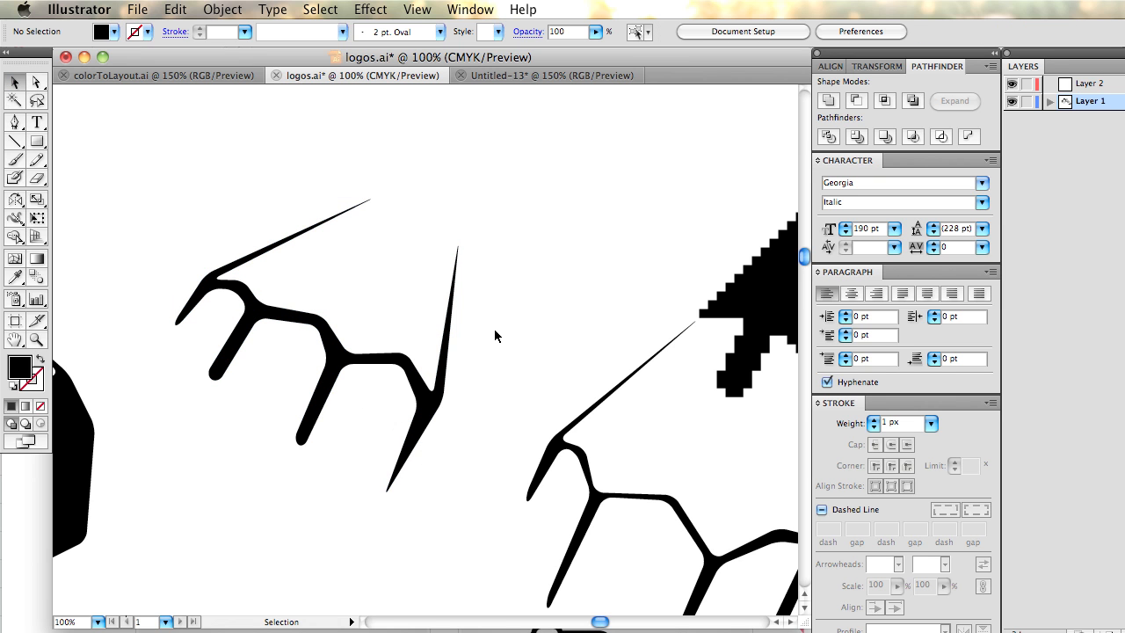
Reshape the new hand's first knuckle by moving its upper anchor point slightly outward, away from the thumb side.
key("super+minus")
key("super+minus")
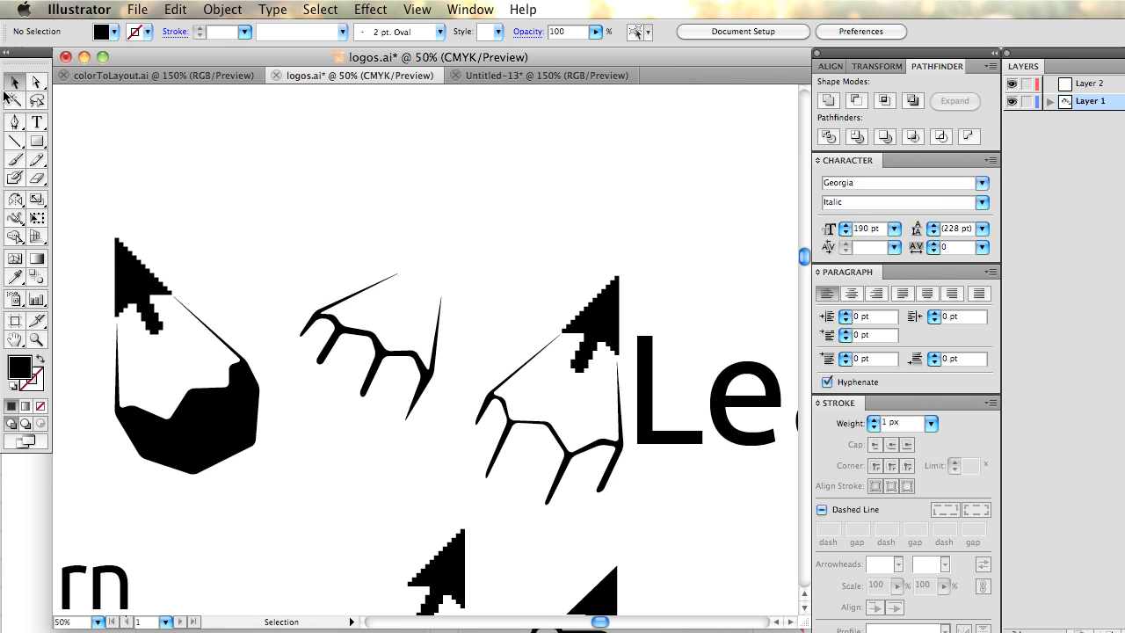
key("super+plus")
key("super+plus")
key("super+plus")
key("a")
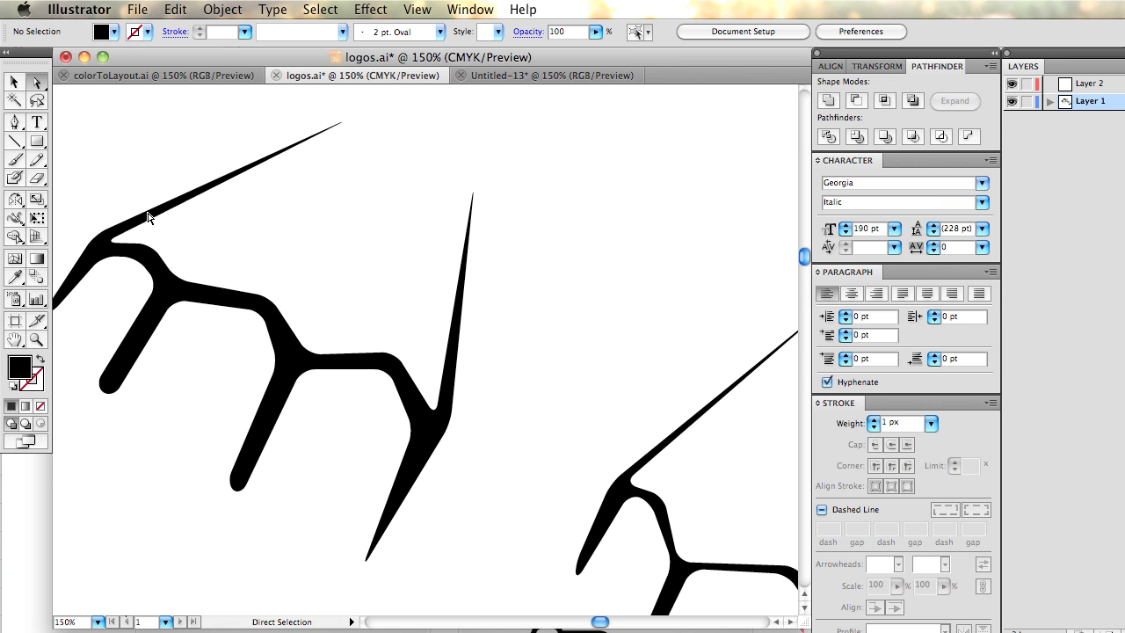
left_click_drag(178, 234, 143, 259)
left_click(164, 249)
left_click(150, 248)
left_click(171, 256)
left_click(176, 279)
left_click(172, 249)
left_click_drag(151, 245, 166, 246)
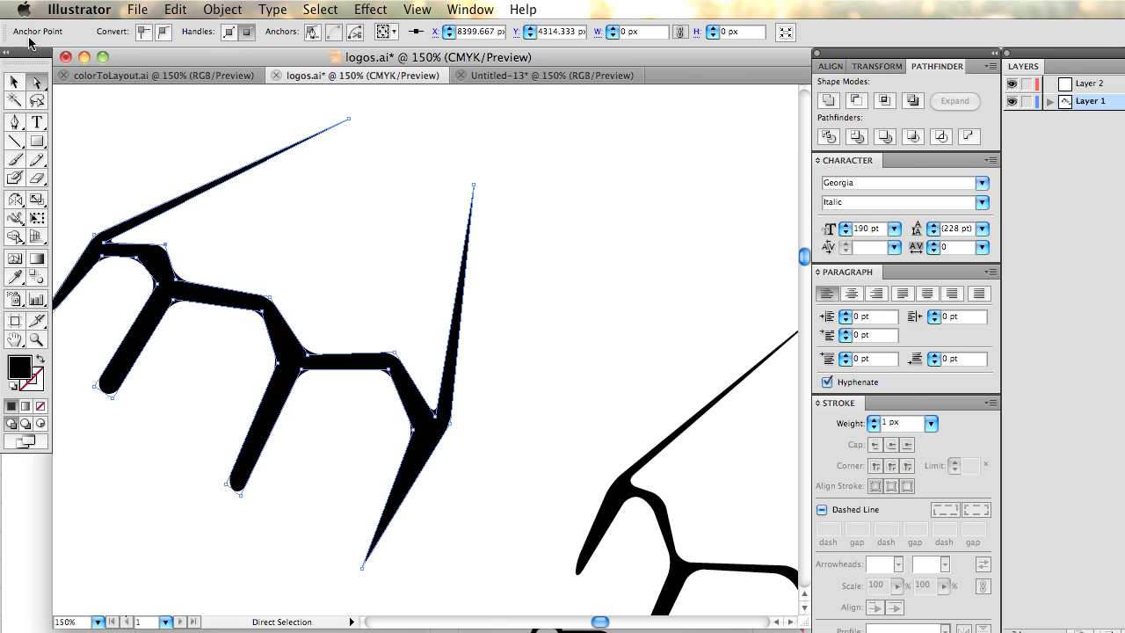
Move the first knuckle's inner anchor point to thin the line and narrow the tip of the finger line below it.
left_click(32, 83)
left_click_drag(138, 258, 162, 288)
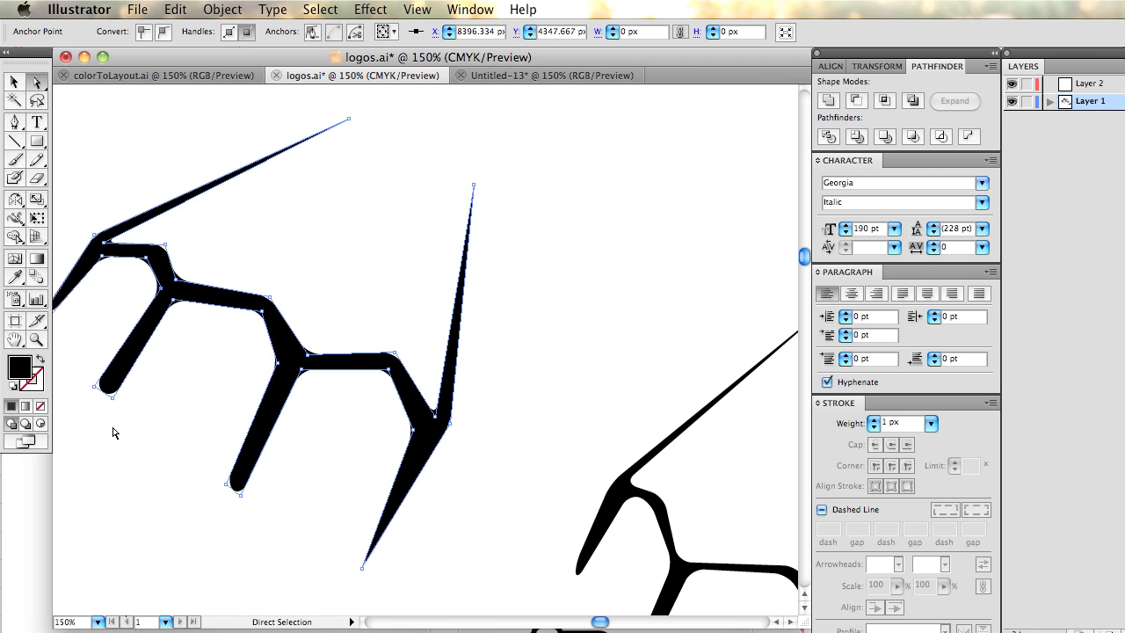
mouse_move(95, 388)
left_mouse_down()
mouse_move(88, 403)
mouse_move(112, 399)
mouse_move(98, 408)
left_mouse_up()
left_click(256, 375)
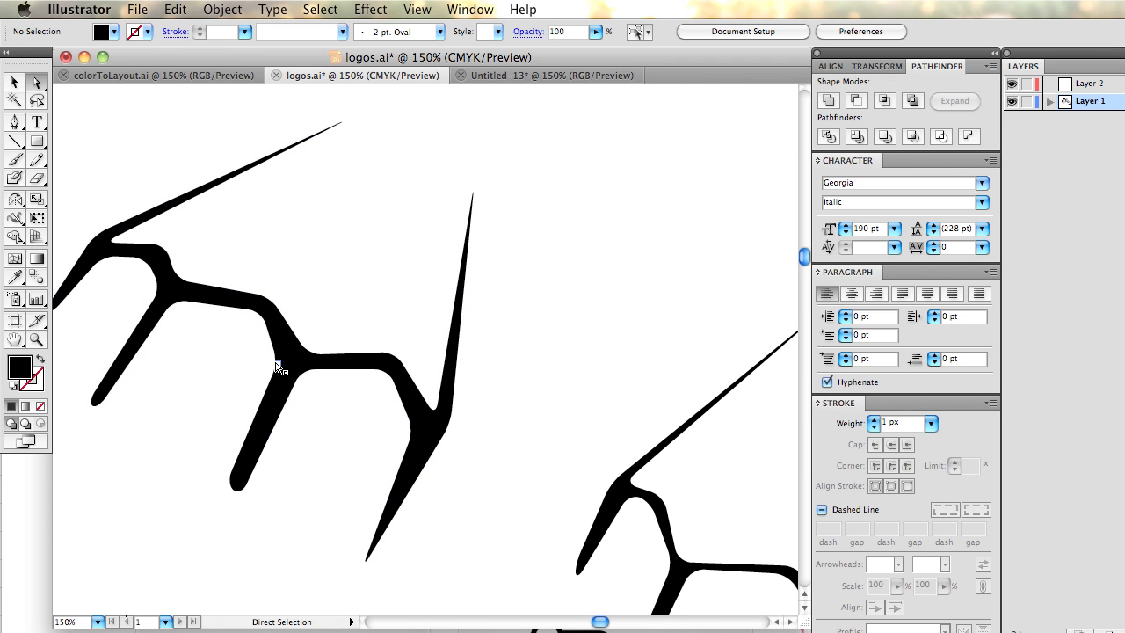
Thin the second knuckle's junction on the new hand by moving its inner anchor points closer to the opposite edge.
left_click(278, 364)
left_click(248, 377)
left_click(290, 365)
left_click(289, 363)
left_click_drag(263, 313, 261, 308)
left_click(278, 278)
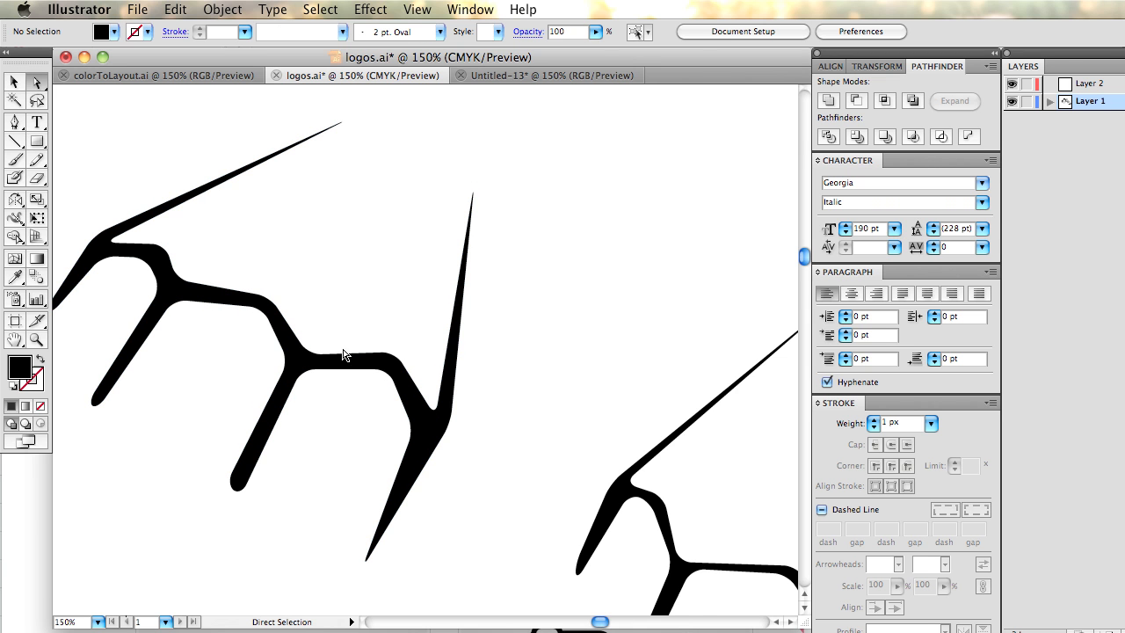
Move the inner anchor point beneath the third knuckle slightly upward and narrow the tip of the finger line below that knuckle's inner side.
left_click(391, 378)
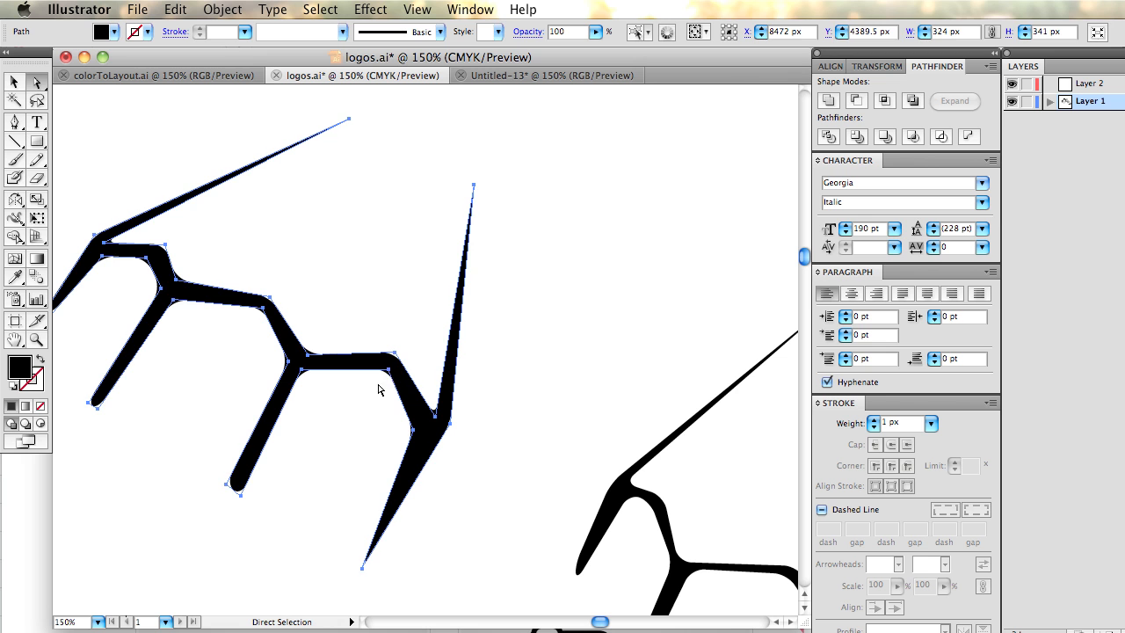
left_click(379, 388)
left_click_drag(388, 370, 389, 366)
left_click(333, 422)
left_click(240, 491)
left_click_drag(240, 490, 233, 490)
left_click(357, 546)
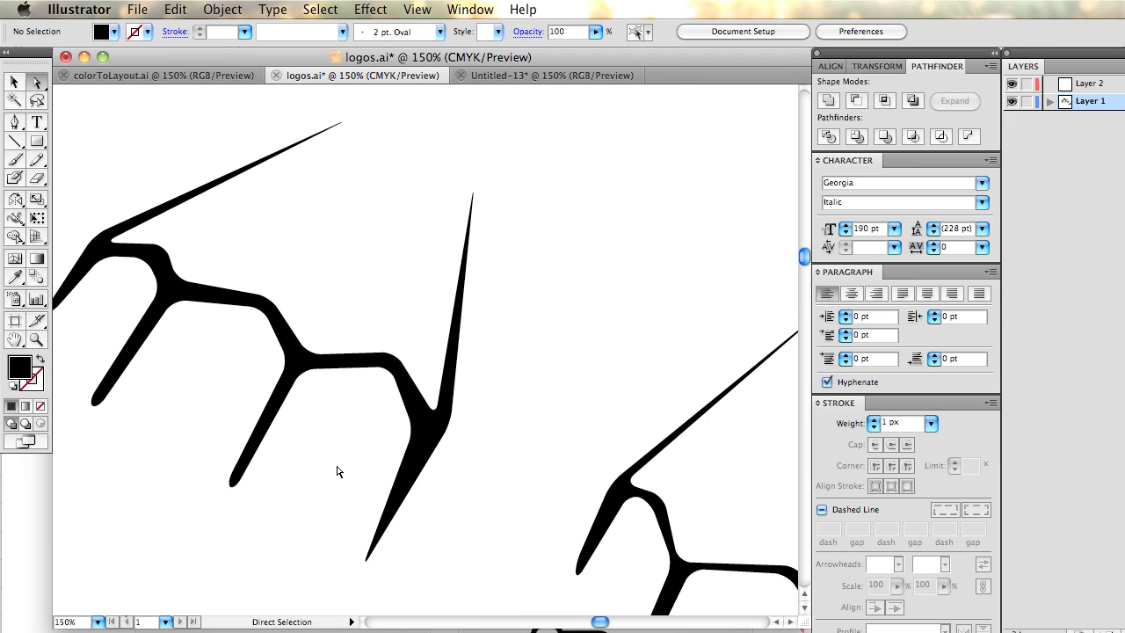
Draw a black 276 by 276 px square beside the existing diamond-shaped play-button graduation cap.
key("super+minus")
key("super+minus")
key("super+minus")
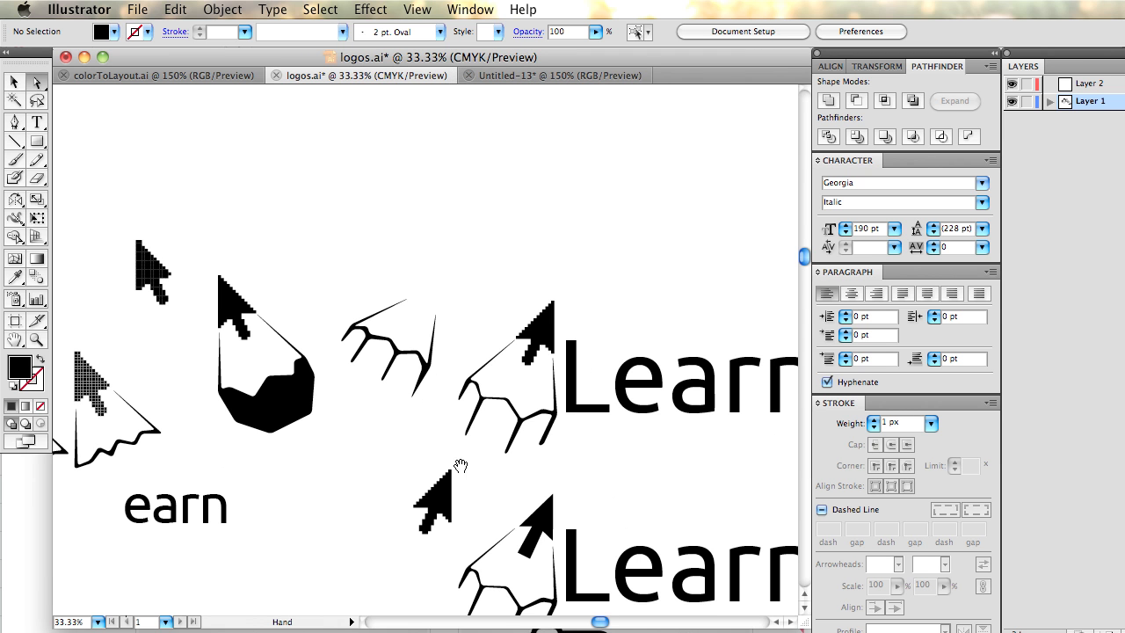
left_click_drag(460, 465, 291, 343)
left_click_drag(440, 434, 185, 146)
left_click_drag(330, 235, 343, 213)
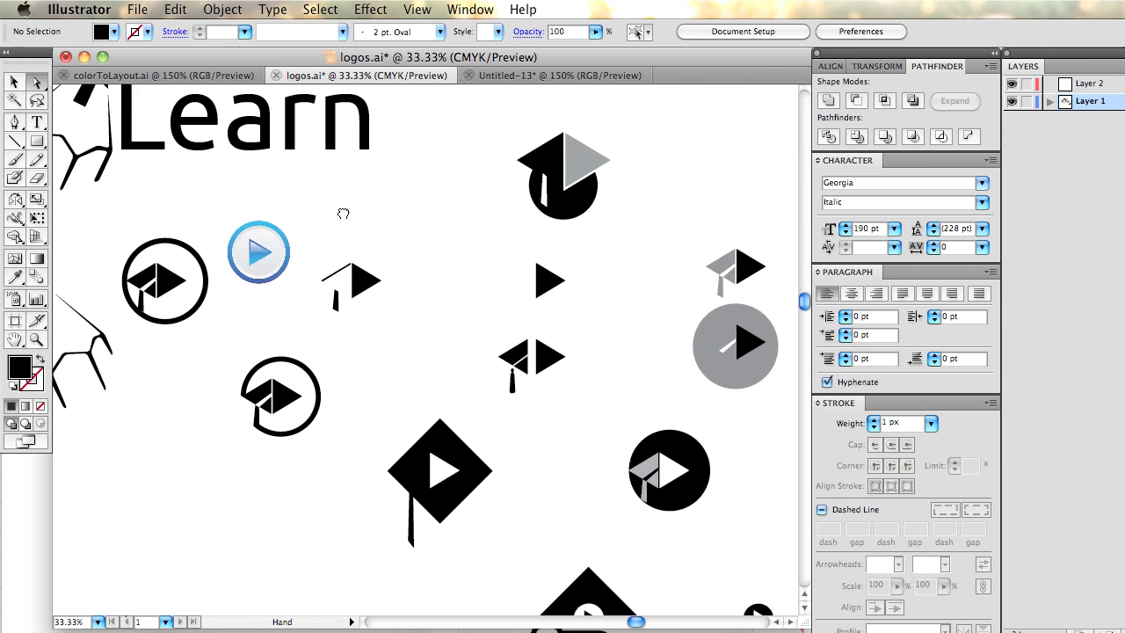
left_click_drag(312, 283, 400, 181)
mouse_move(493, 350)
left_mouse_down()
mouse_move(453, 274)
mouse_move(432, 340)
mouse_move(478, 350)
left_mouse_up()
key("super+equal")
key("super+equal")
left_click(37, 141)
left_click_drag(146, 244, 388, 485)
key("v")
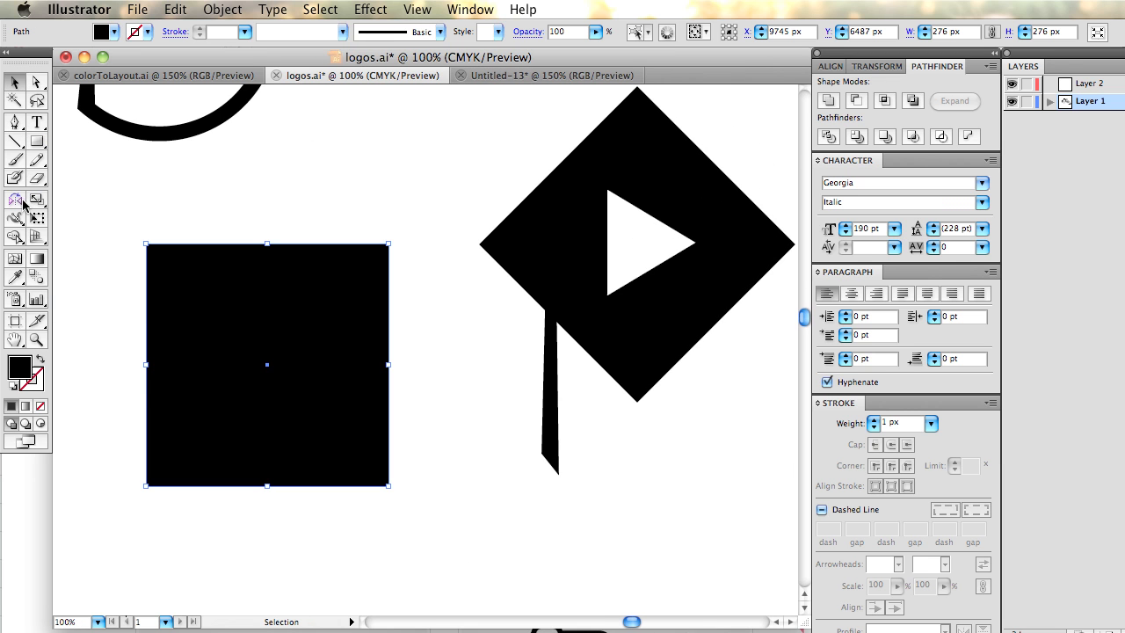
Rotate the black square 45° about its center with the Rotate tool, and undo the rotation.
left_click(21, 202)
left_click_drag(148, 492, 157, 539)
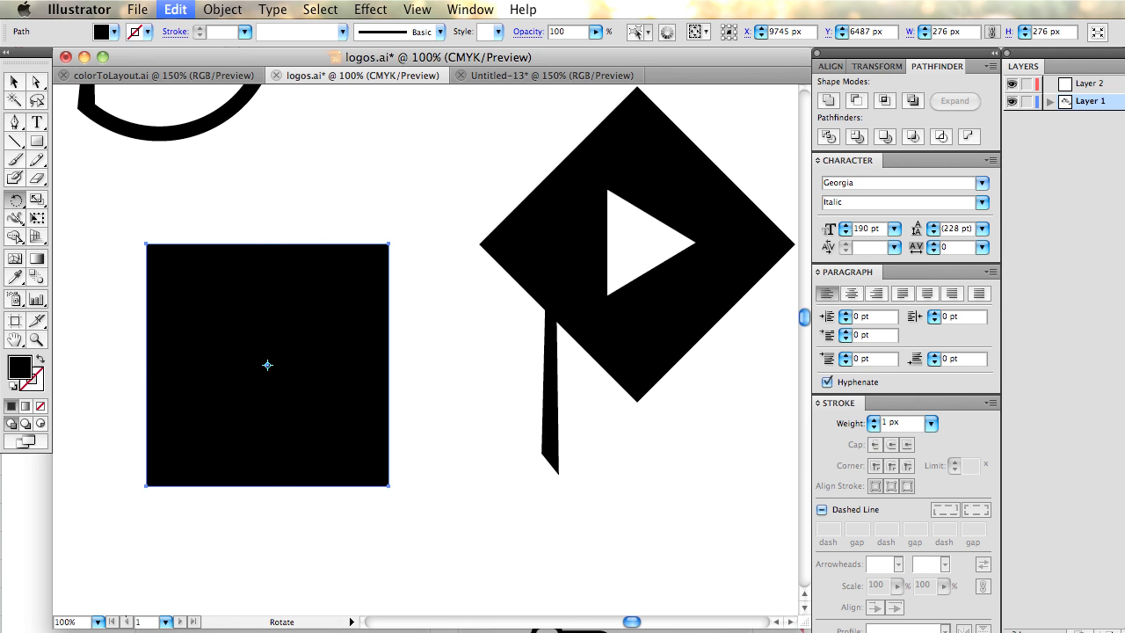
left_click_drag(147, 489, 286, 563)
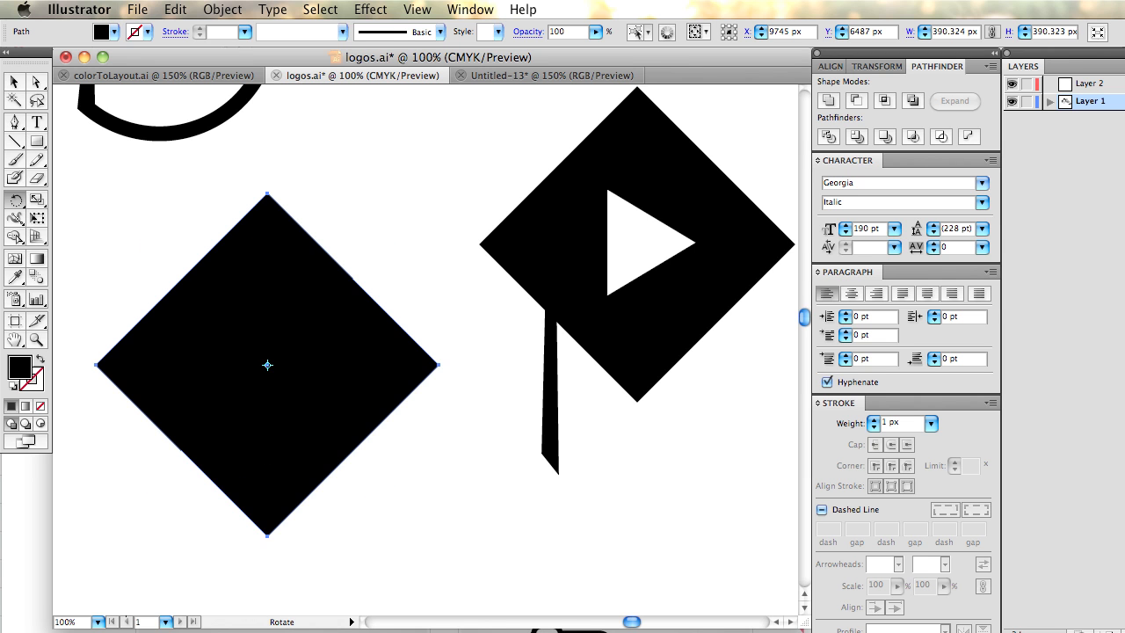
left_click(14, 81)
left_click(161, 194)
key("ctrl+z")
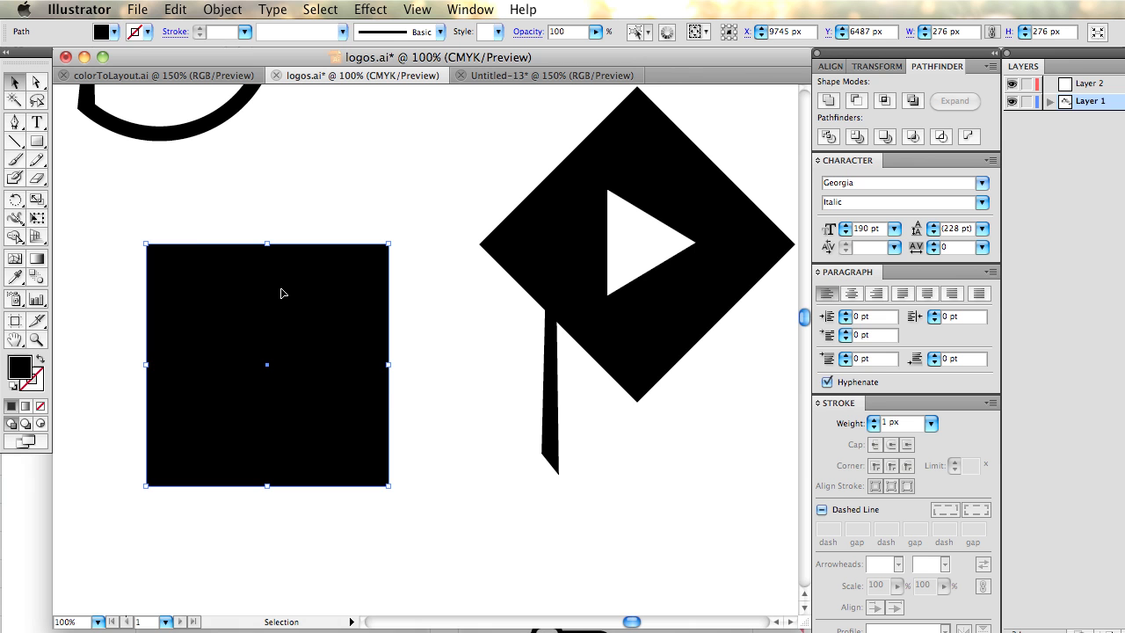
Rotate the black square 45° by its bounding box so it stands on one corner as a diamond.
left_click(199, 208)
left_click(294, 286)
left_click_drag(392, 238, 431, 468)
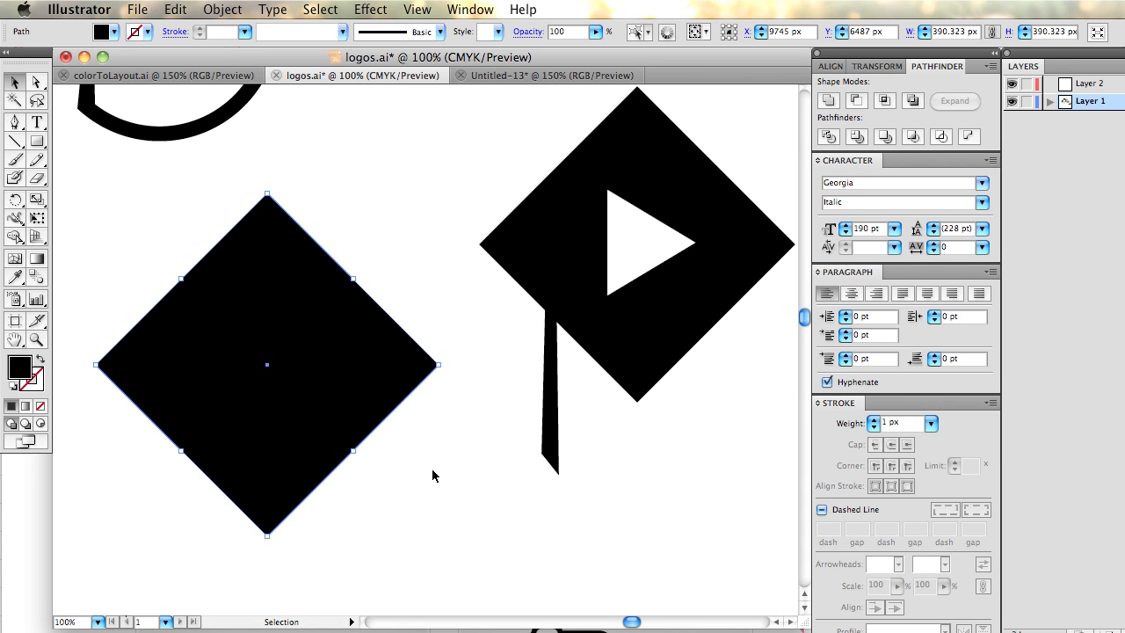
left_click(432, 469)
Pick up the existing play triangle's white fill for the Pen tool, and show the grid with Snap to Grid on.
left_click(651, 250)
left_click(233, 149)
left_click(17, 125)
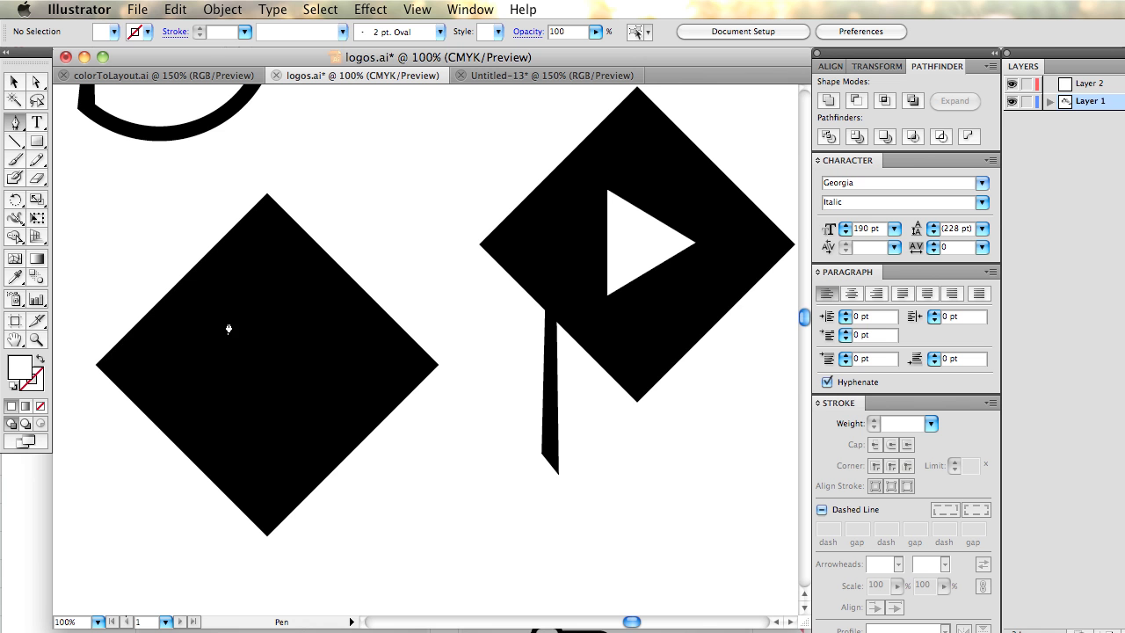
key("super+apostrophe")
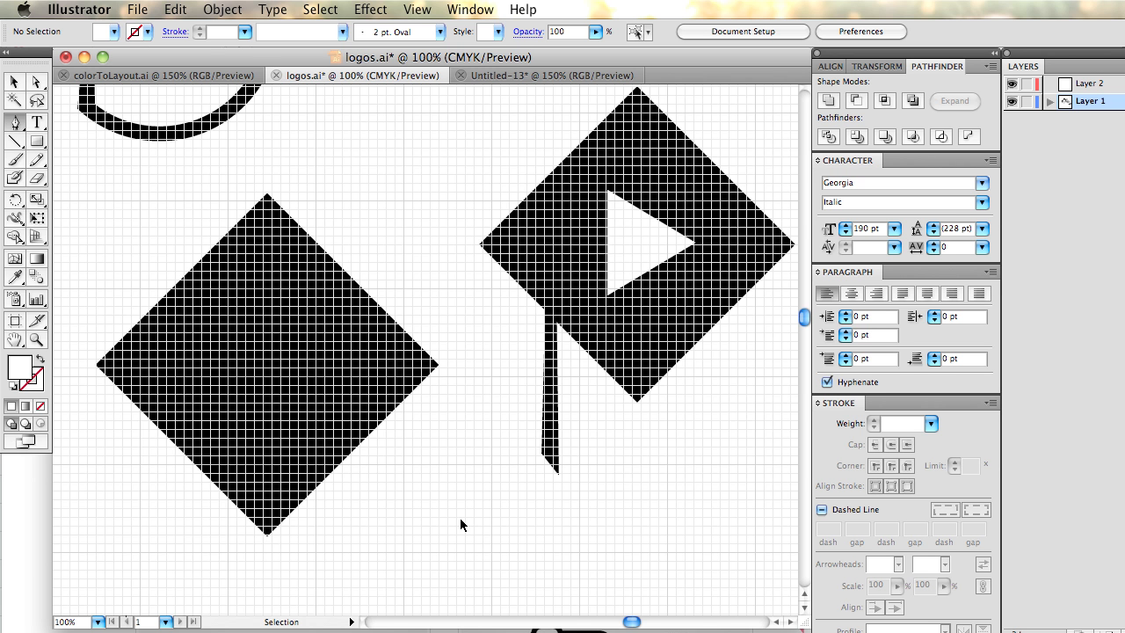
key("super+equal")
key("space")
left_click_drag(460, 517, 376, 75)
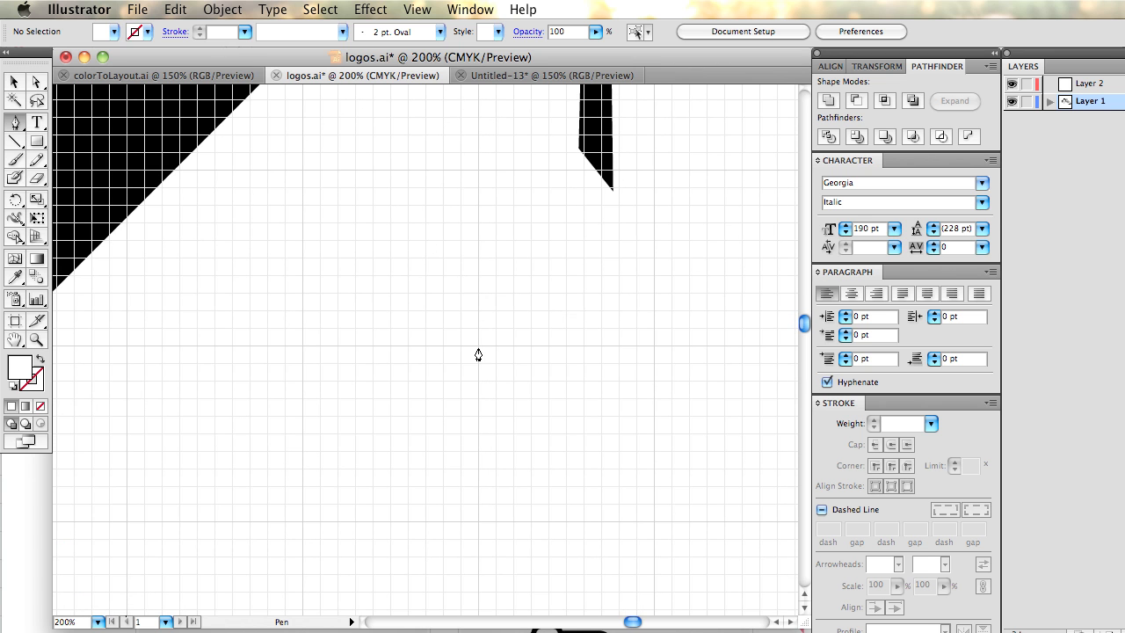
left_click(406, 9)
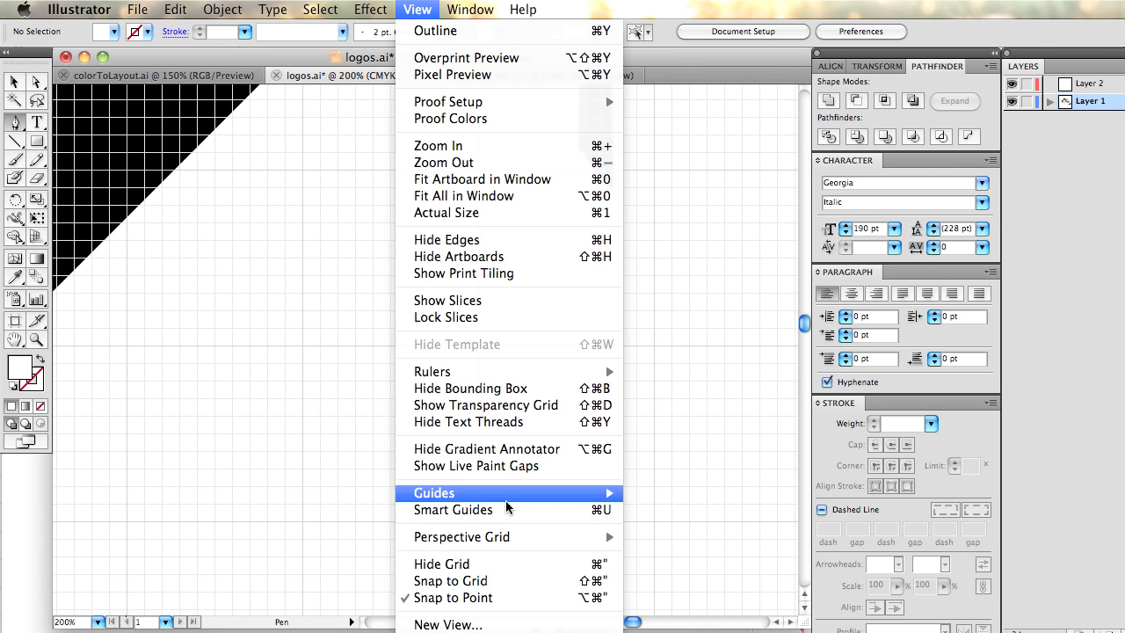
left_click(510, 580)
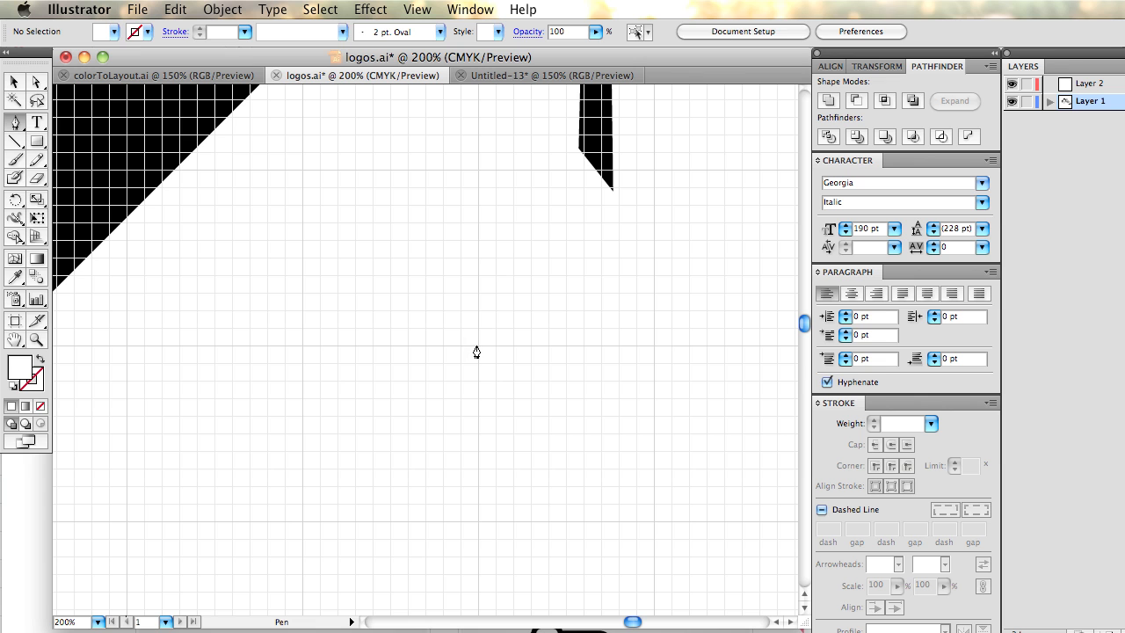
Draw a closed right-pointing white triangle with the Pen tool on the grid, about 60 px wide and 100 px high, in the empty area.
left_click(477, 345)
left_click(478, 170)
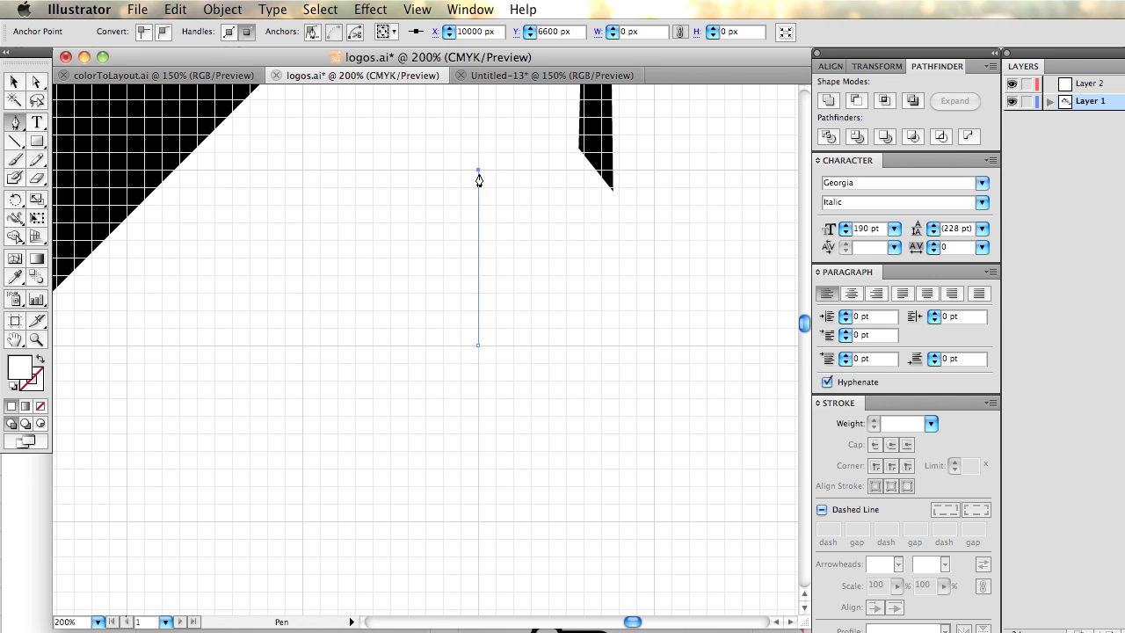
left_click(583, 258)
left_click(477, 346)
Bring the triangle's lower and upper left corners one grid square inward each, making it 80 px high.
left_click(36, 82)
left_click(431, 359)
left_click_drag(501, 371, 478, 327)
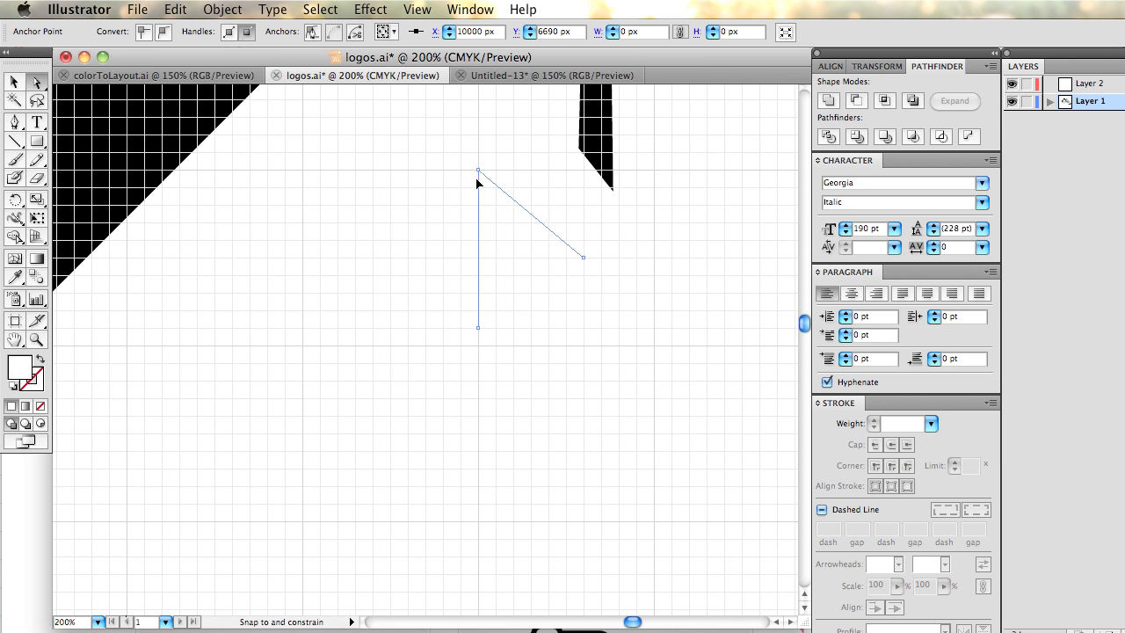
left_click(417, 231)
Hide the grid and turn off Snap to Grid.
key("v")
key("super+minus")
key("super+minus")
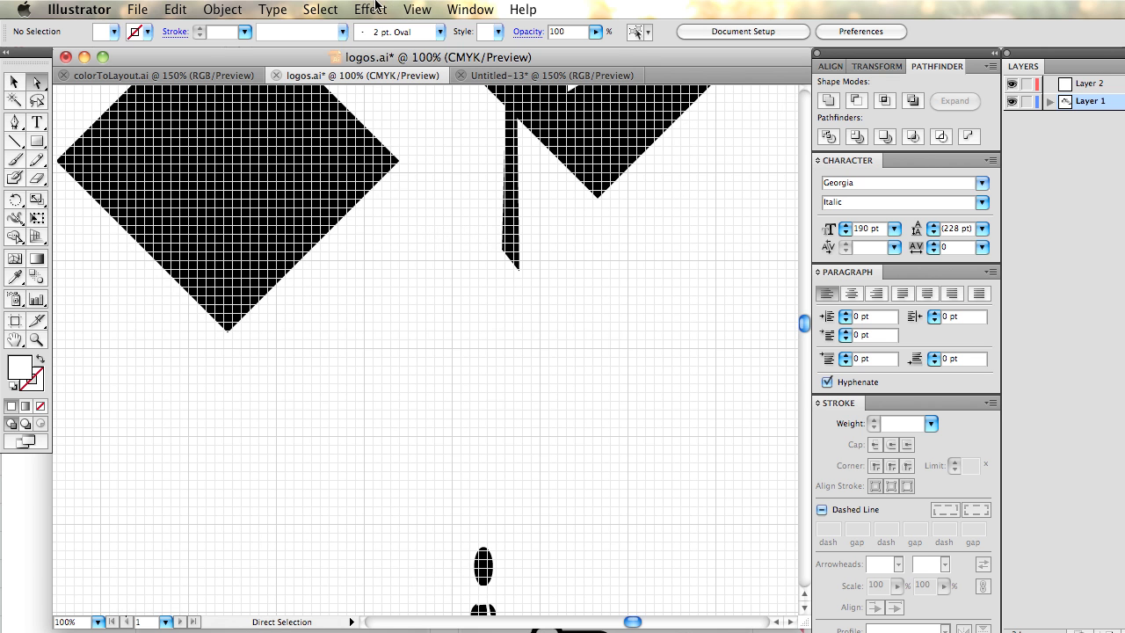
left_click(417, 9)
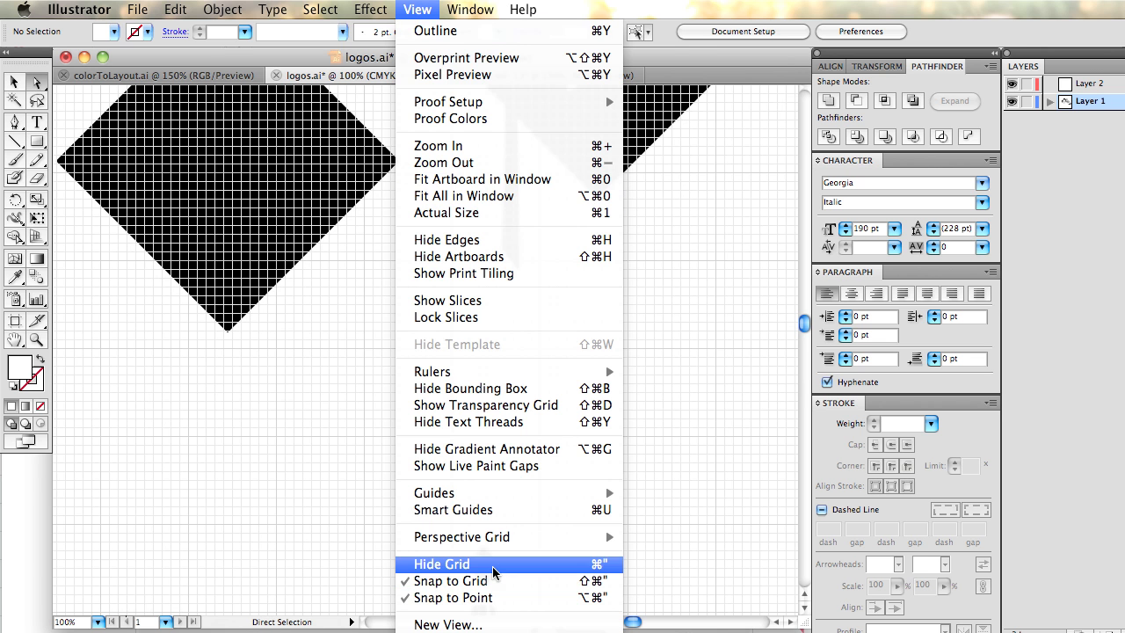
left_click(494, 565)
left_click(423, 7)
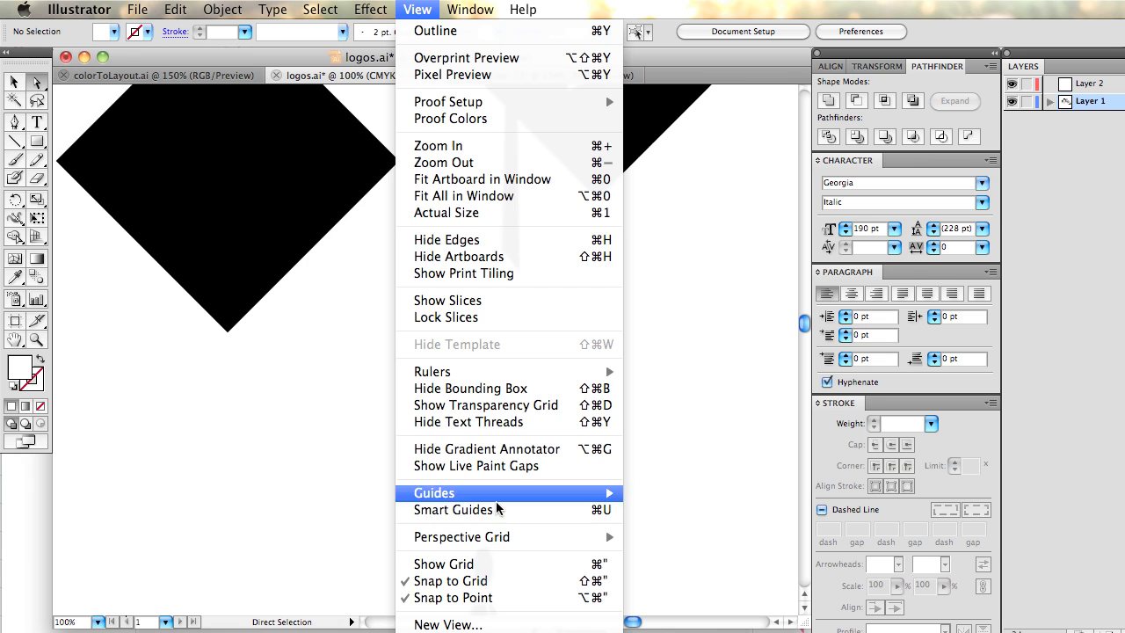
left_click(500, 595)
Move the white triangle onto the middle of the new diamond, enlarge it to 106.5 by 142 px, and shift it slightly right.
left_click(466, 309)
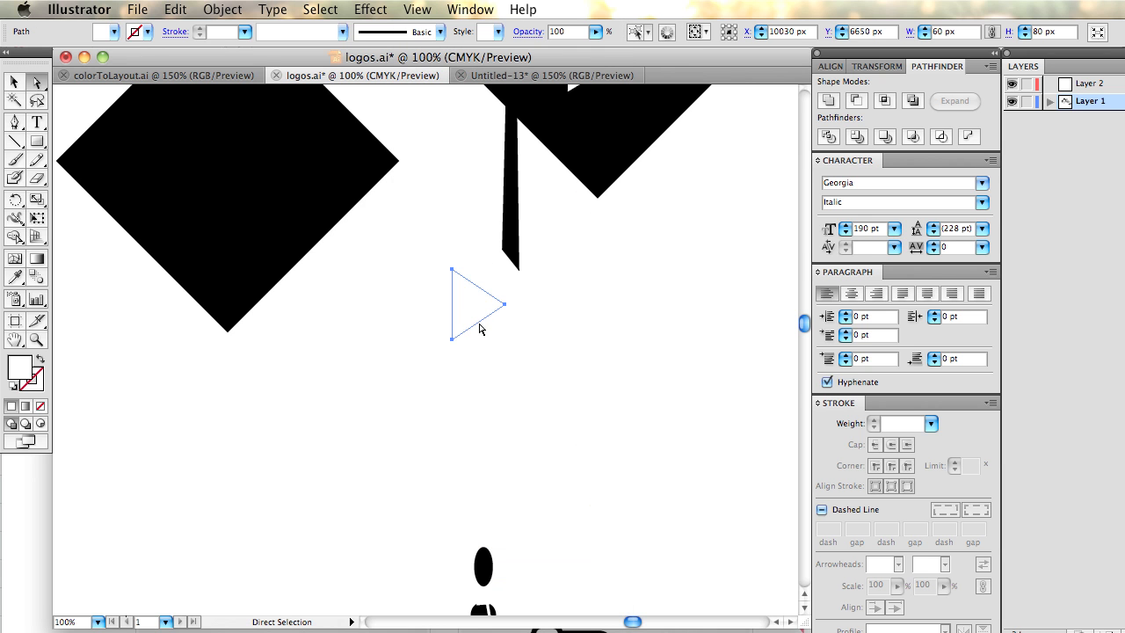
left_click_drag(482, 305, 244, 160)
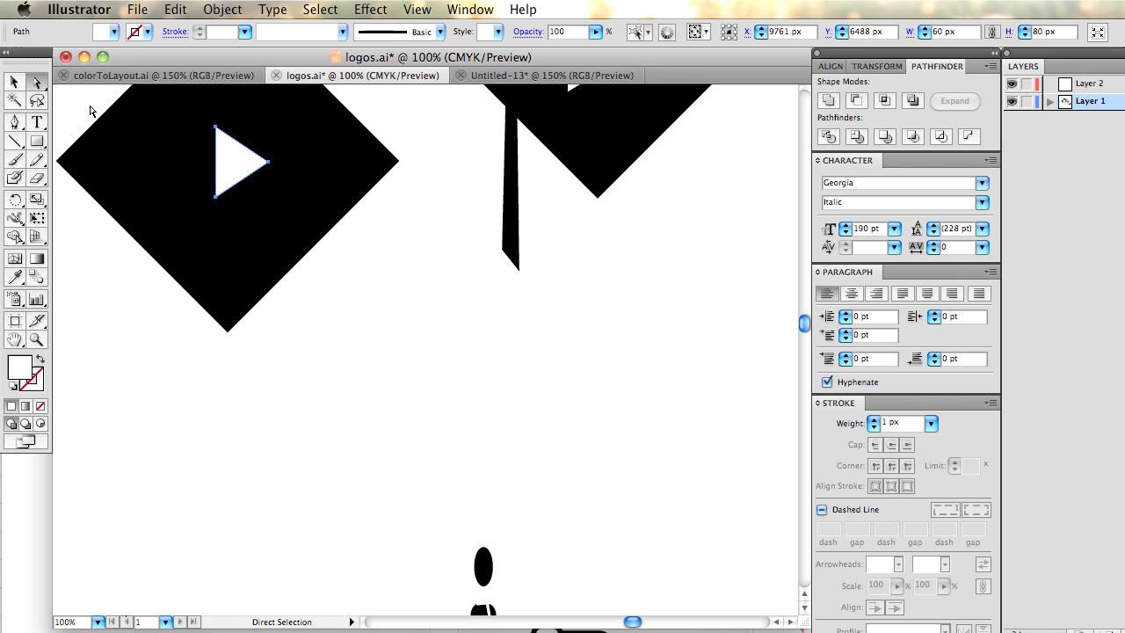
left_click(14, 82)
left_click(265, 195)
left_click(240, 176)
left_click_drag(268, 204, 303, 229)
left_click(348, 267)
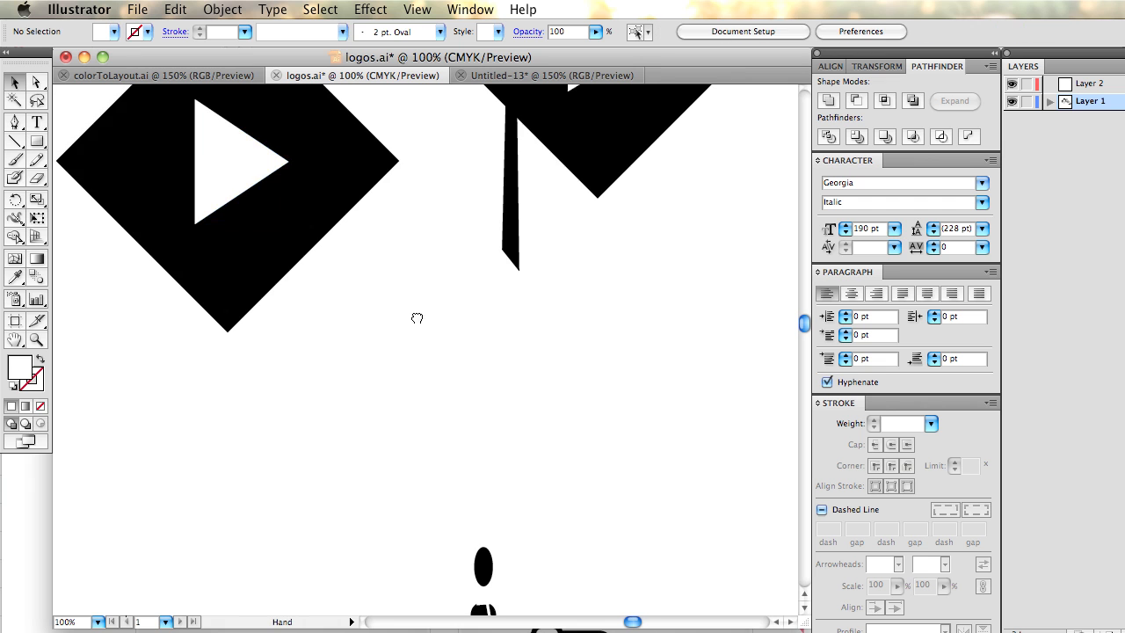
left_click_drag(417, 316, 546, 387)
left_click_drag(373, 242, 397, 236)
Draw a narrow four-sided tassel with the Pen tool, hanging from the diamond's lower-left edge and widening toward its flat bottom.
left_click(16, 124)
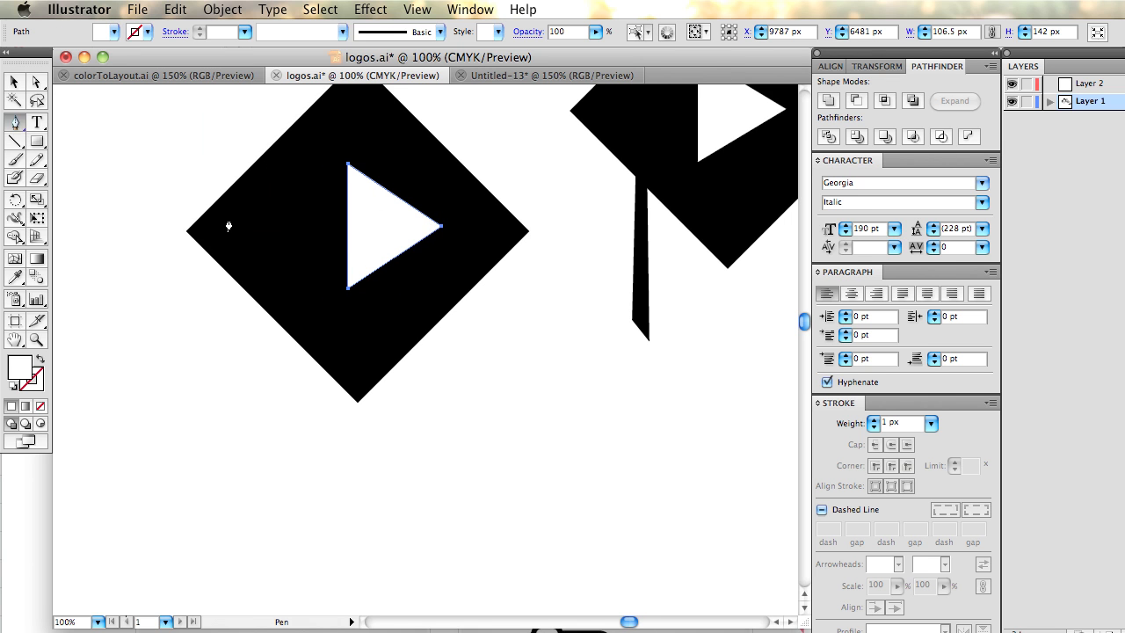
left_click(258, 306)
left_click(255, 494)
left_click(278, 494)
left_click(275, 317)
left_click(259, 306)
Fill the tassel shape with black and deselect it.
left_click(16, 83)
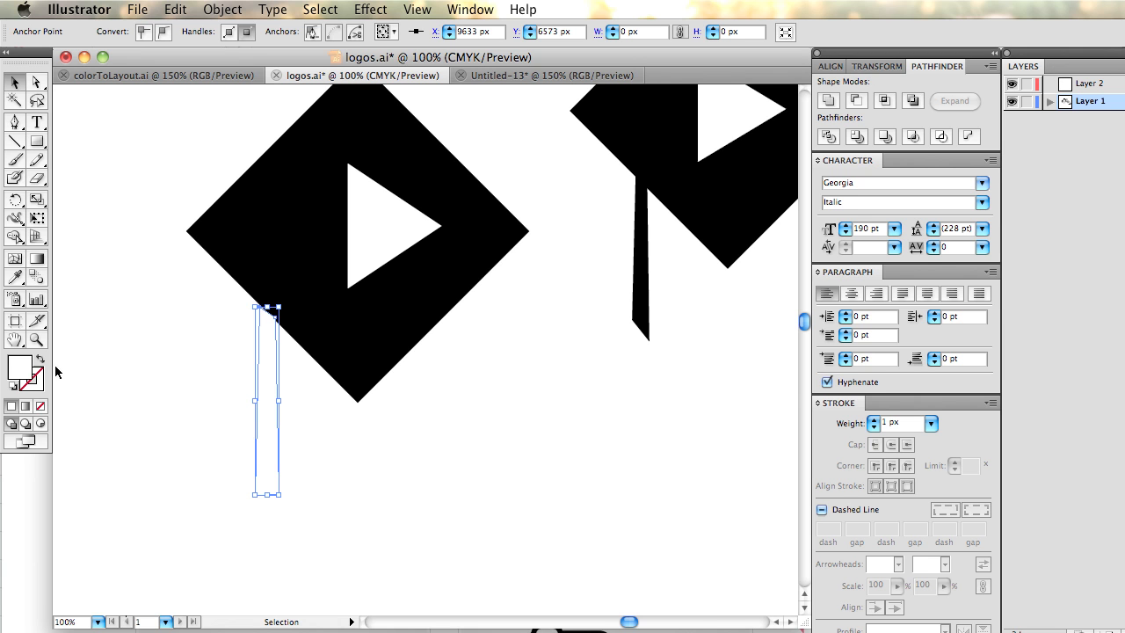
left_click(876, 67)
left_click(832, 67)
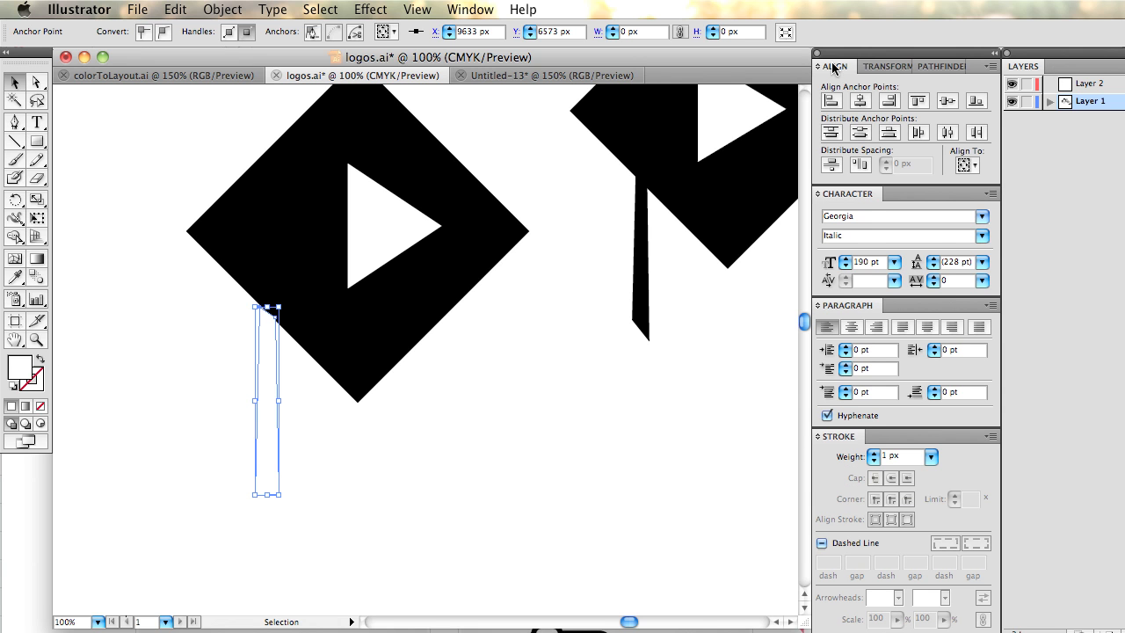
left_click(937, 69)
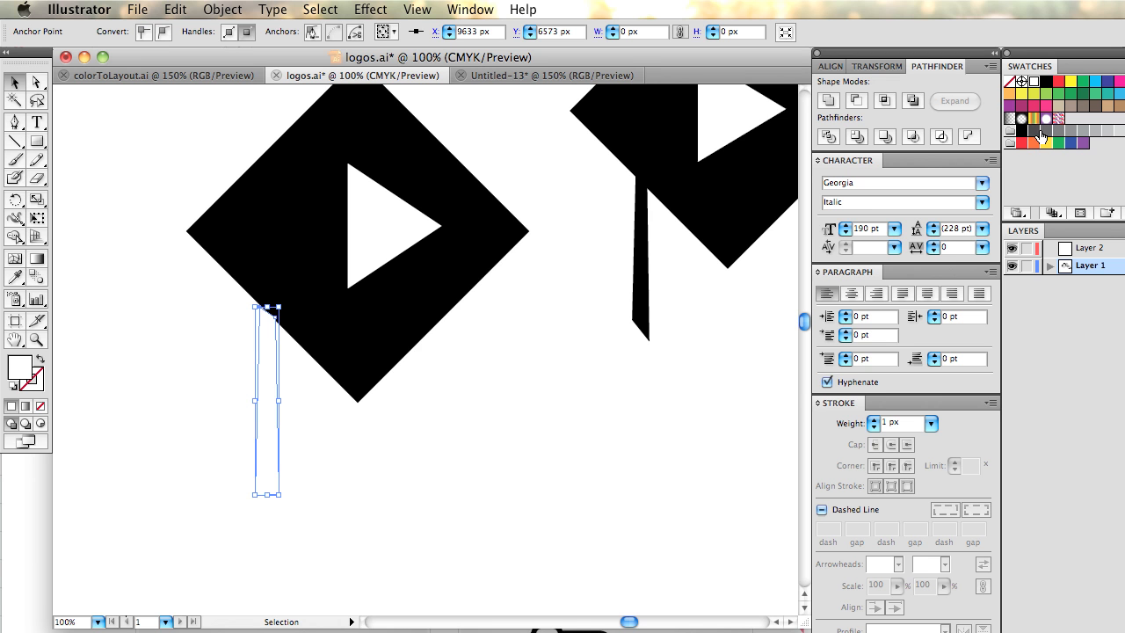
left_click(1022, 130)
left_click(583, 403)
key("a")
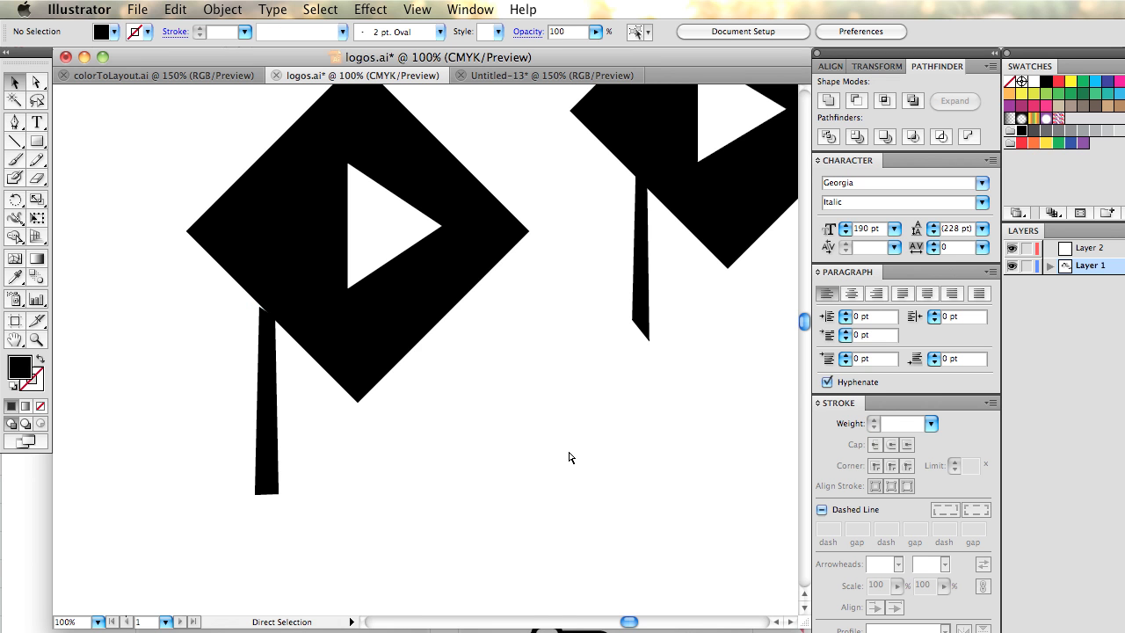
Examine the new diamond play-button cap next to the existing graduation cap logo concepts.
key("super+minus")
key("super+minus")
key("super+minus")
key("space")
left_click_drag(524, 368, 519, 254)
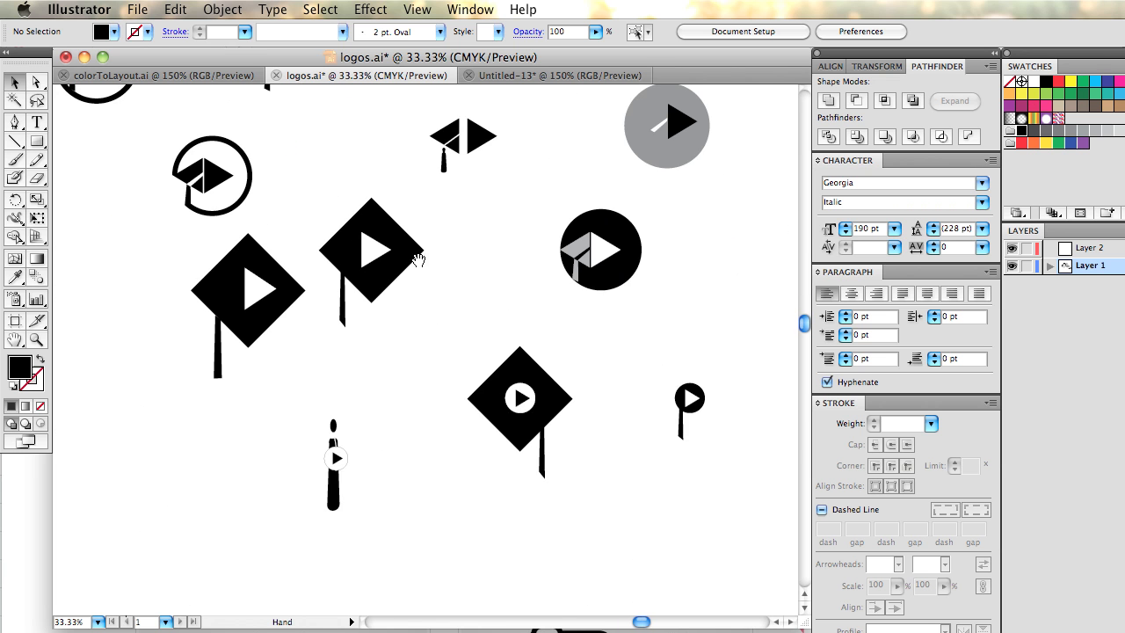
left_click_drag(412, 251, 457, 320)
left_click(364, 329)
left_click(384, 377)
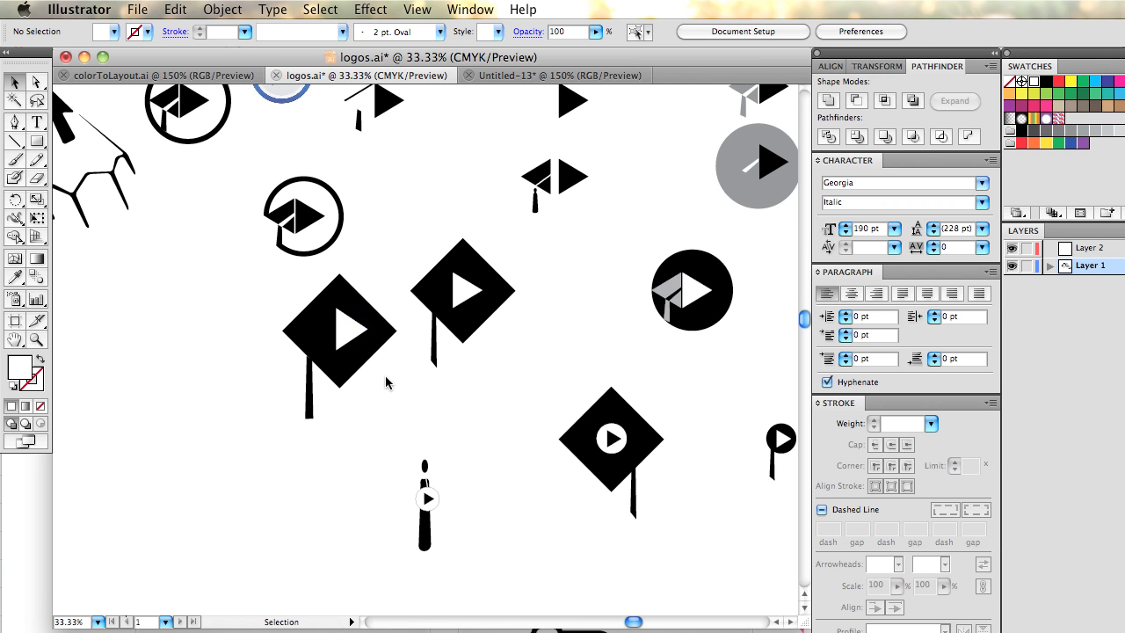
key("super+plus")
key("super+plus")
key("space")
left_click_drag(637, 439, 739, 491)
left_click(331, 337)
key("super+minus")
key("super+minus")
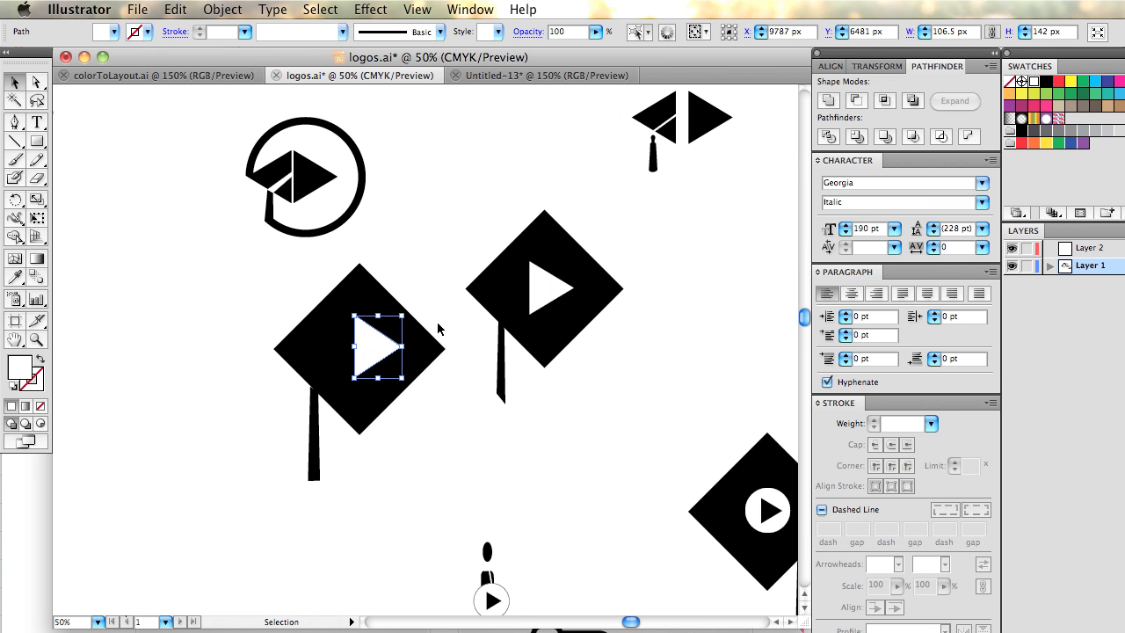
Duplicate the complete circled graduation cap logo straight below the original.
scroll(457, 349, "up", 5)
scroll(457, 349, "left", 3)
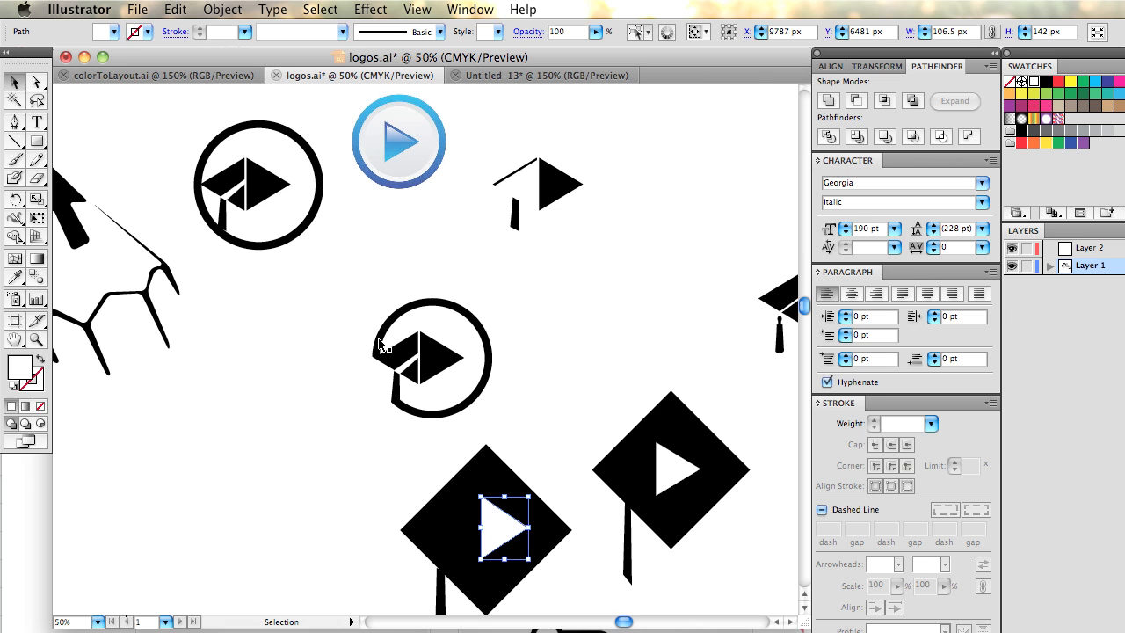
left_click_drag(189, 135, 319, 286)
left_click_drag(284, 181, 284, 434)
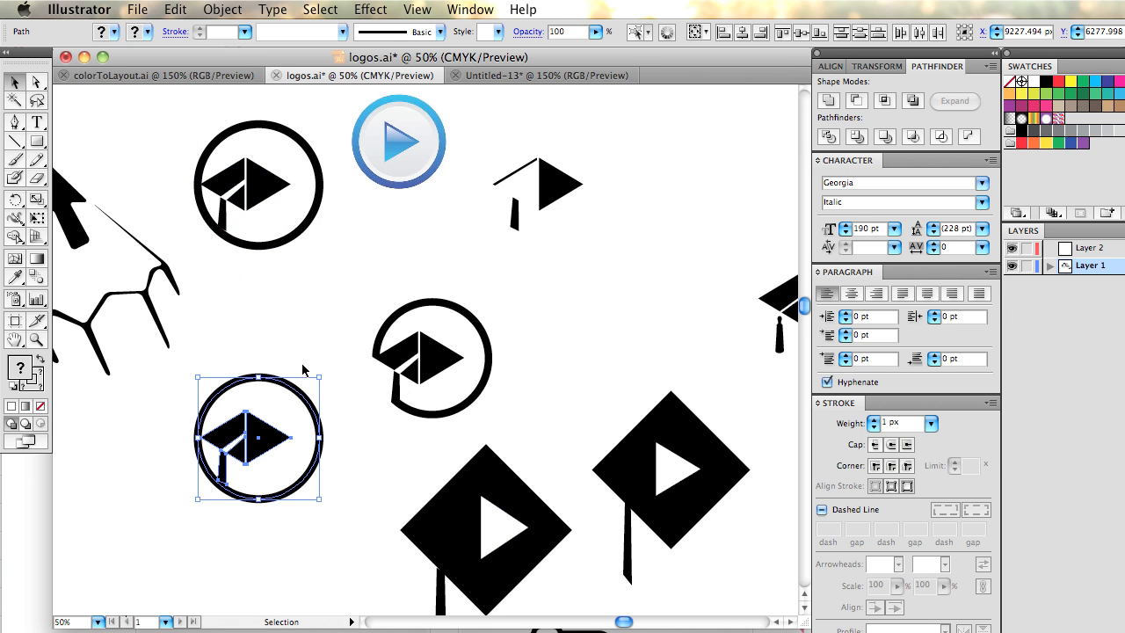
left_click(304, 368)
Inspect the white strip and the left triangle that make up the duplicated circled graduation cap.
scroll(308, 361, "up", 1)
left_click_drag(304, 473, 390, 314)
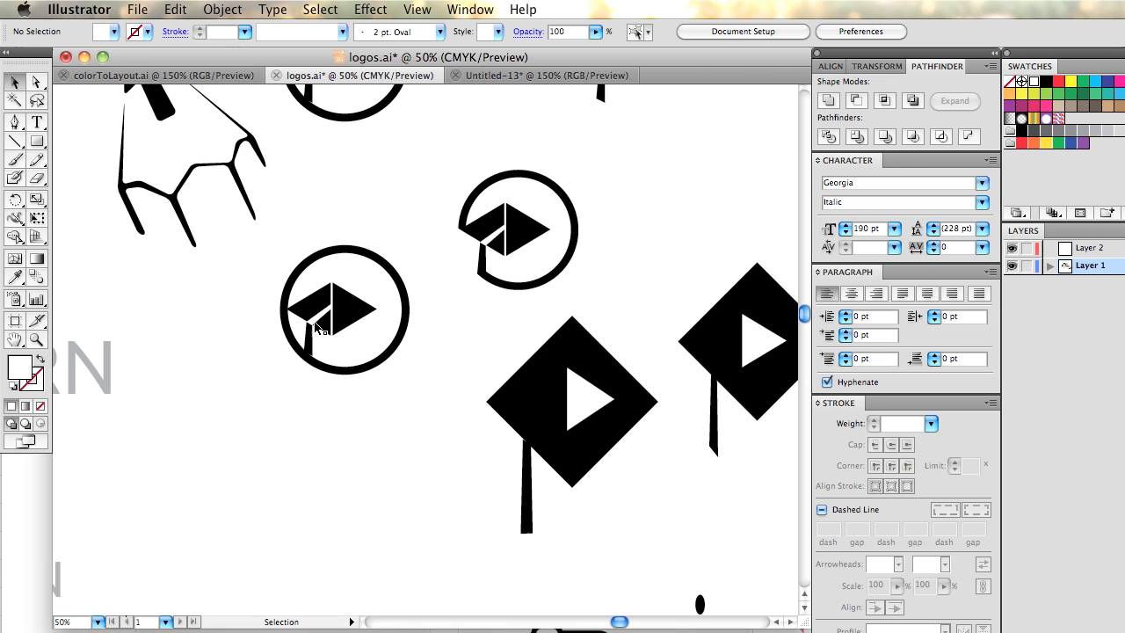
left_click(320, 323)
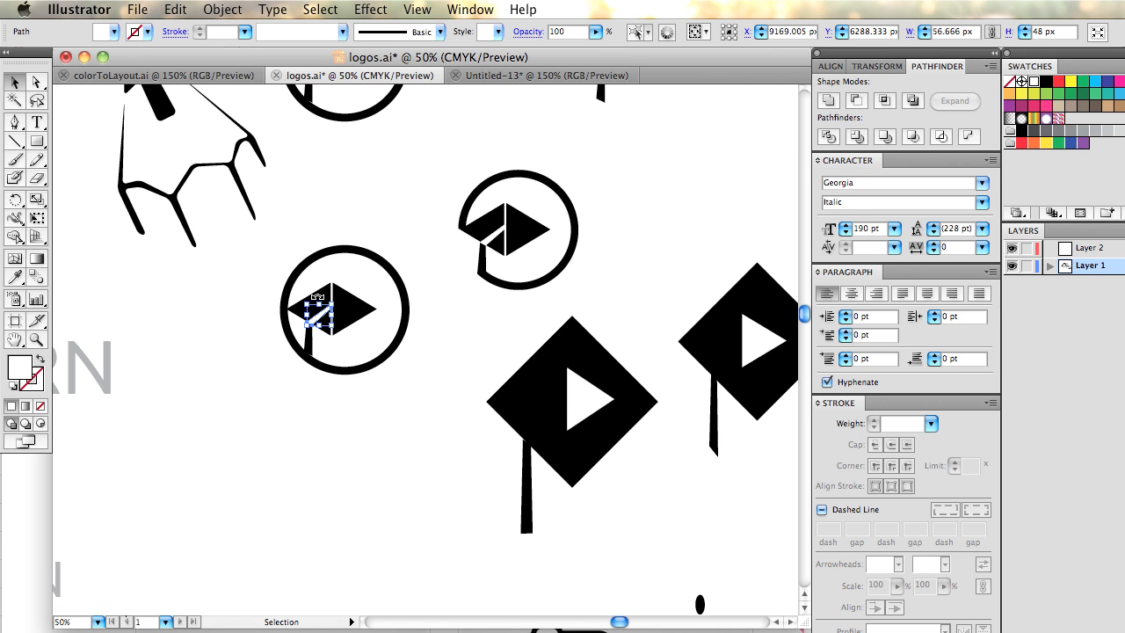
left_click(326, 294)
left_click(318, 316)
left_click(324, 294, "shift")
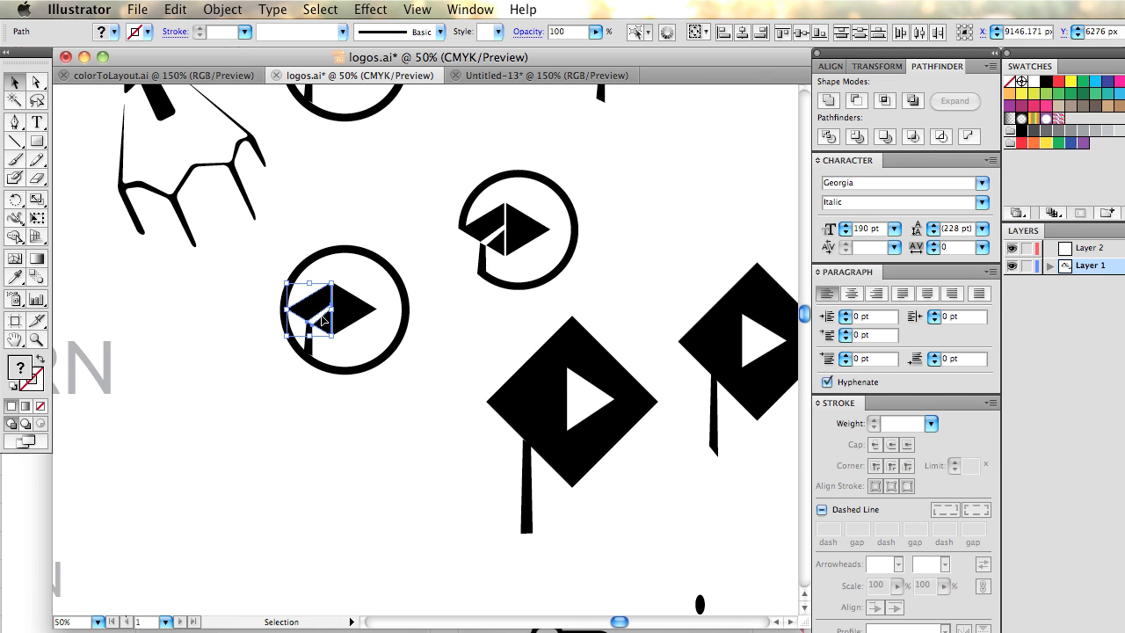
key("super+shift+a")
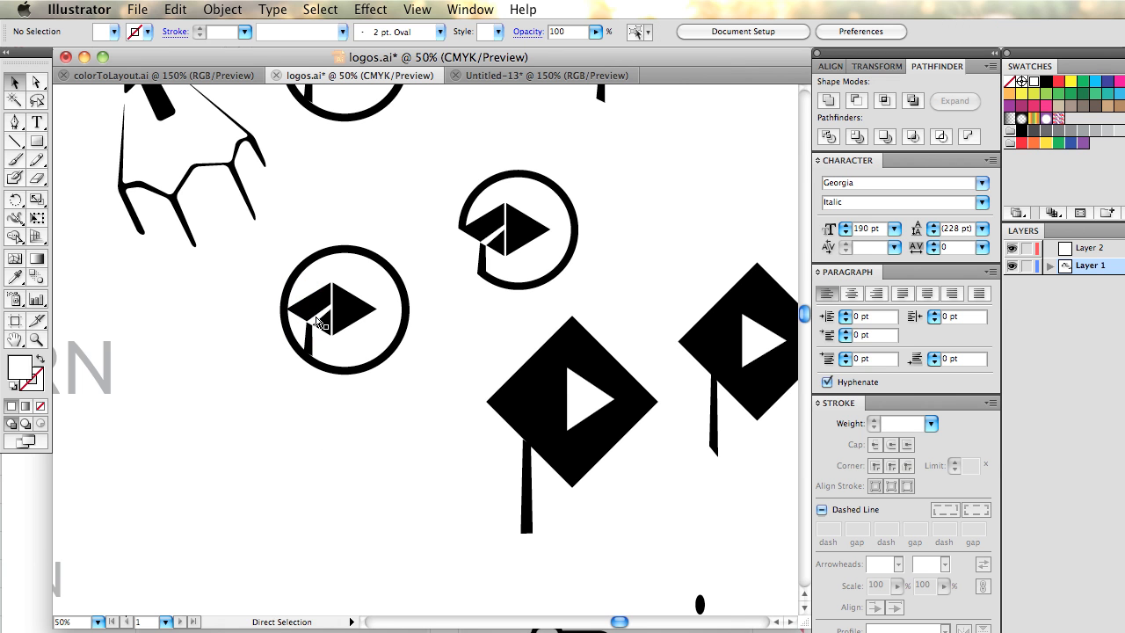
Try uniting the white strip with the duplicated cap's left triangle, and undo it.
key("super+equal")
key("super+equal")
key("super+equal")
scroll(467, 299, "left", 5)
left_click(328, 216)
left_click(324, 160, "shift")
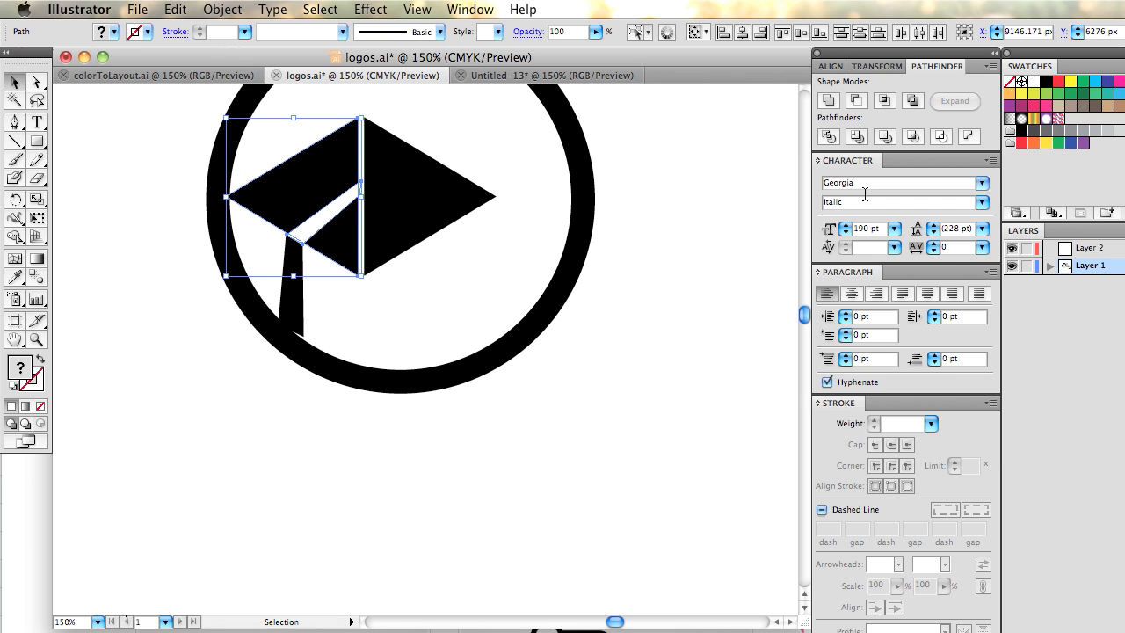
left_click(829, 102)
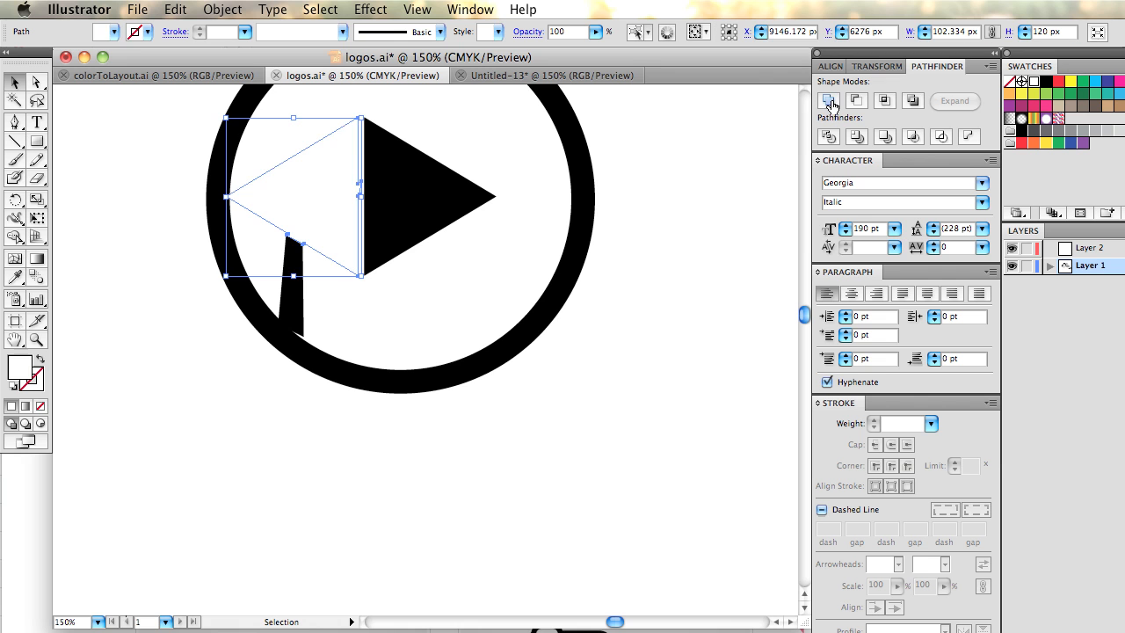
key("super+z")
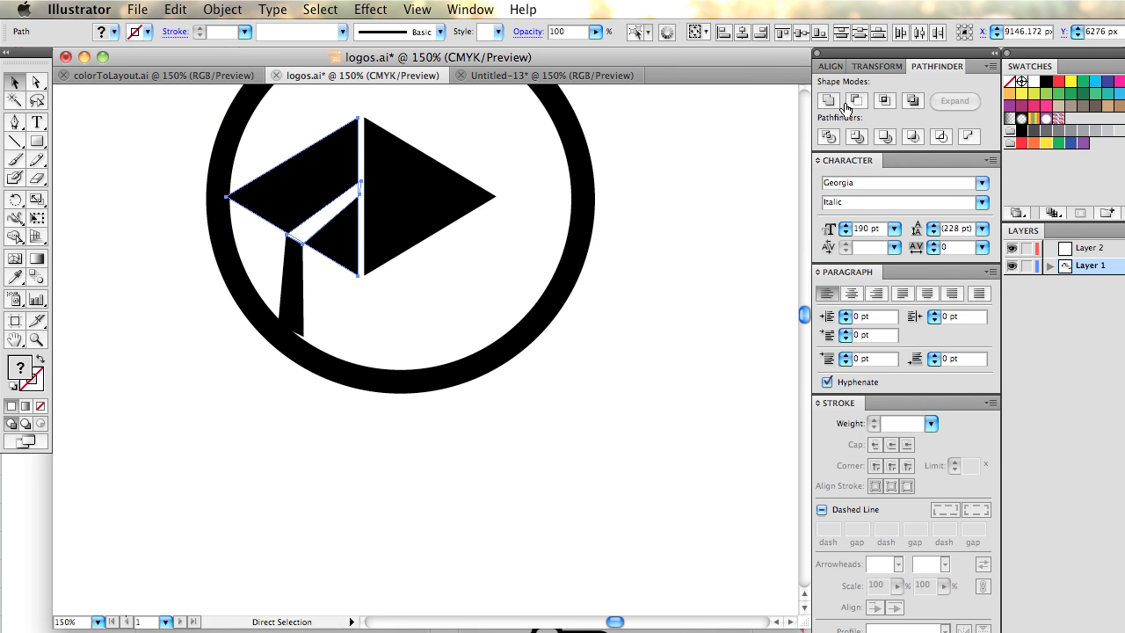
Try the Minus Front, Intersect and Exclude shape modes on the left triangle and white strip, undoing each one.
left_click(856, 104)
key("v")
key("super+z")
left_click(884, 102)
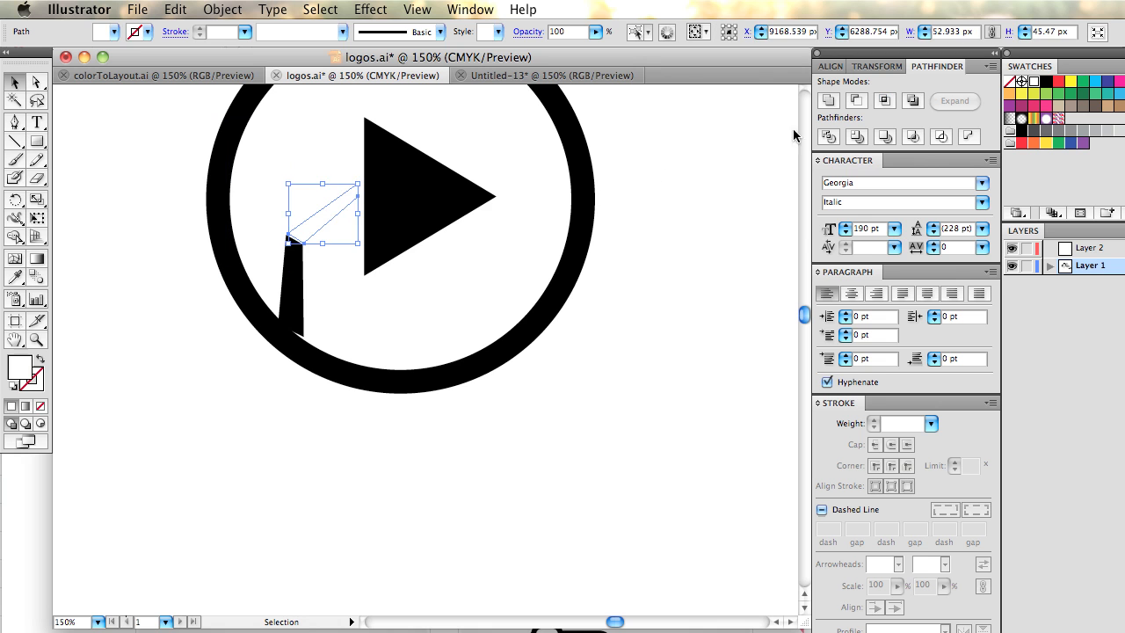
key("super+z")
left_click(914, 102)
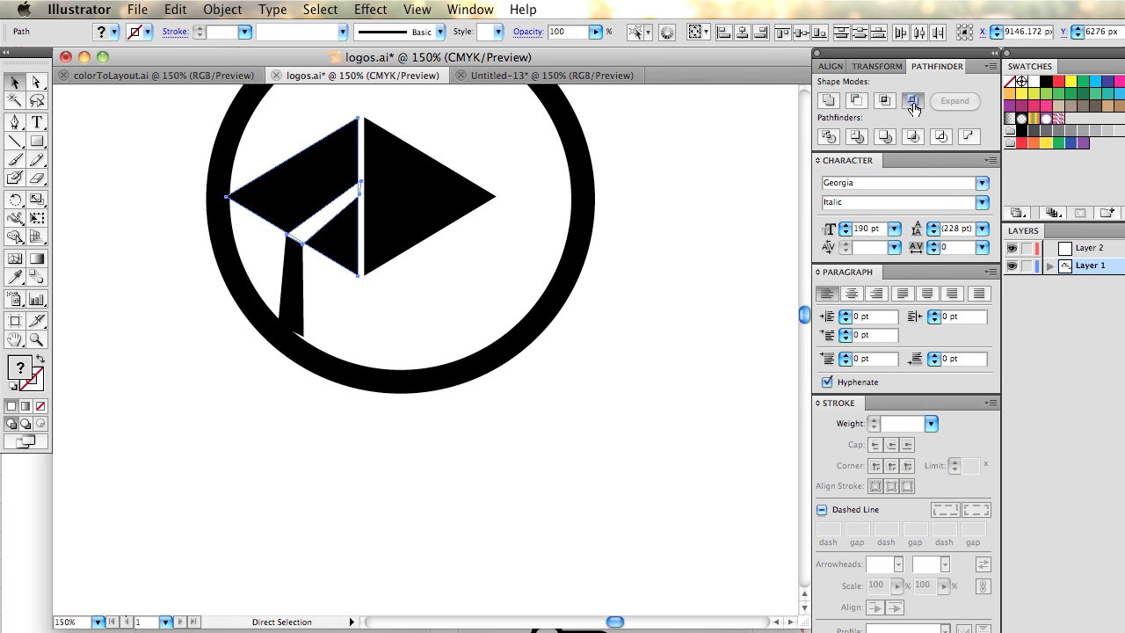
key("super+z")
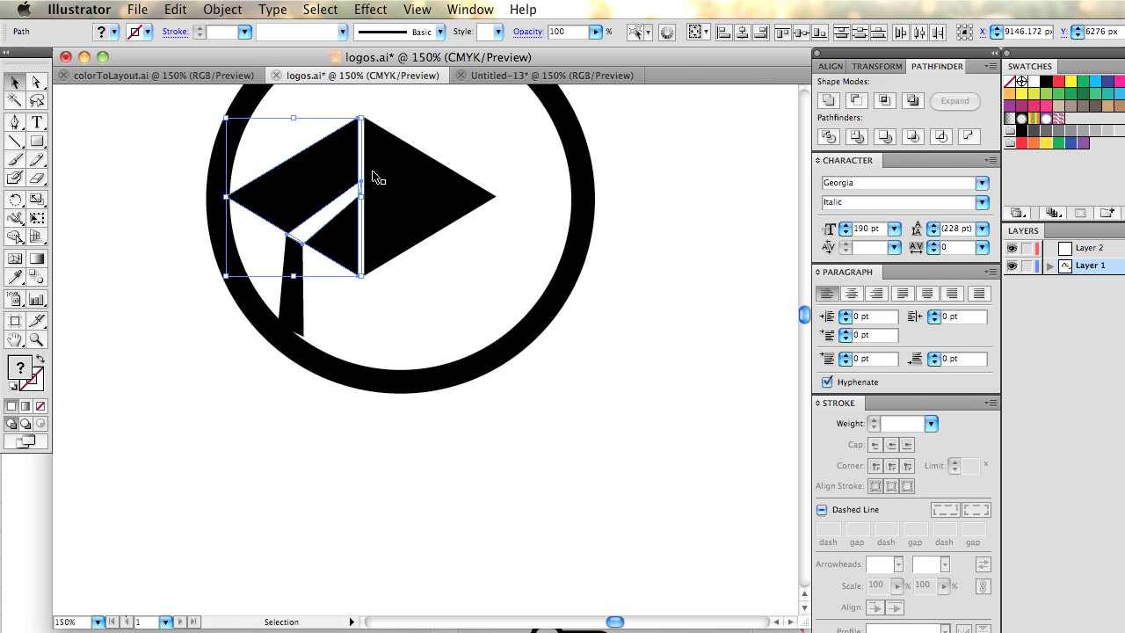
Cut the white strip out of the cap's left triangle with Minus Front, checking that the remaining black pieces separate.
left_click(858, 102)
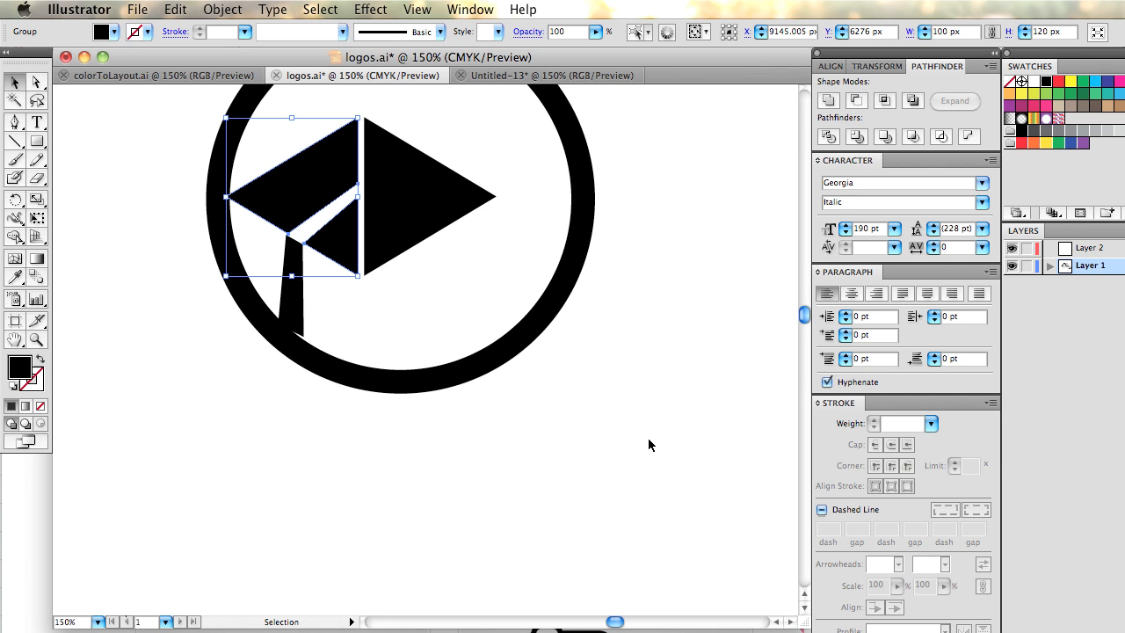
left_click(625, 437)
left_click_drag(339, 238, 624, 478)
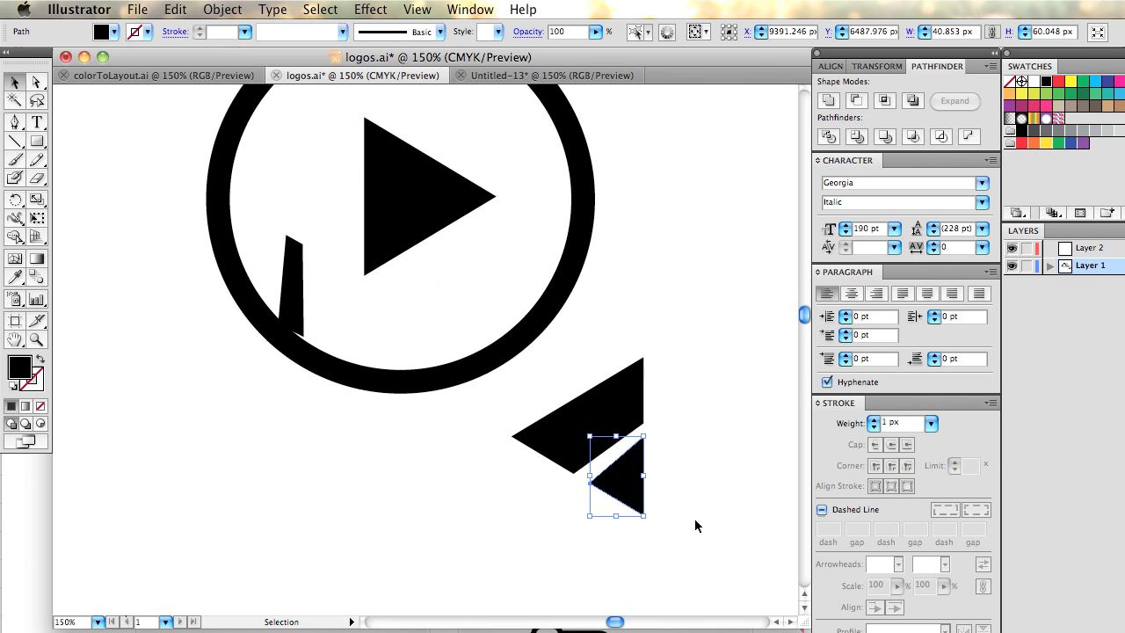
key("super+z")
key("super+z")
left_click(539, 275)
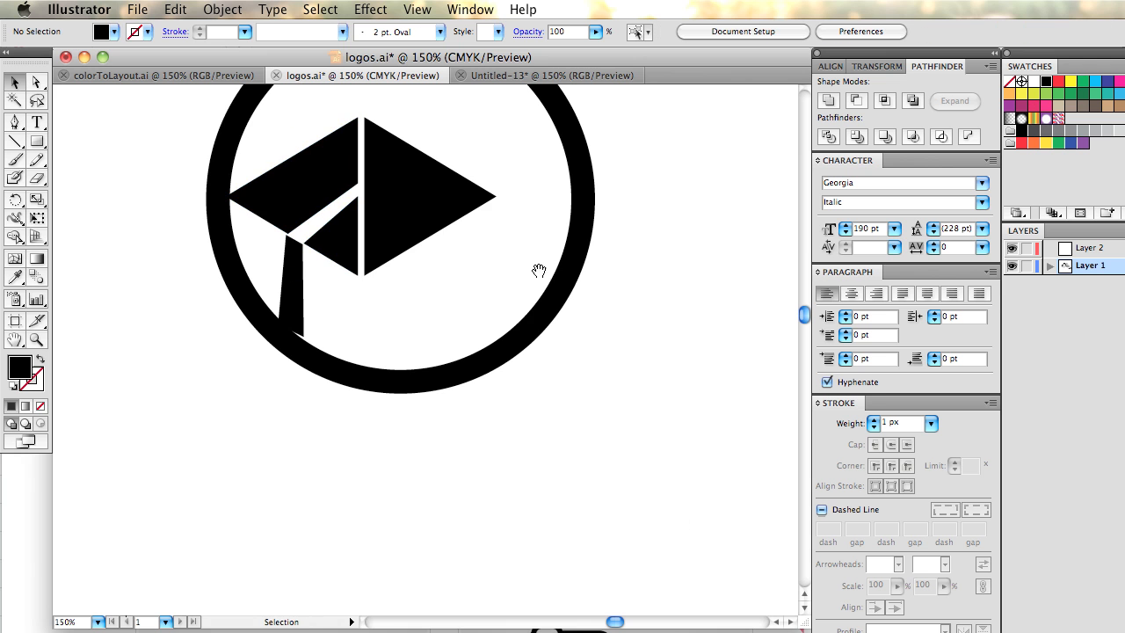
Look over the remaining cap and play-button concepts, ending at the "visual credibility" magnifying-glass logo.
key("super+minus")
key("super+minus")
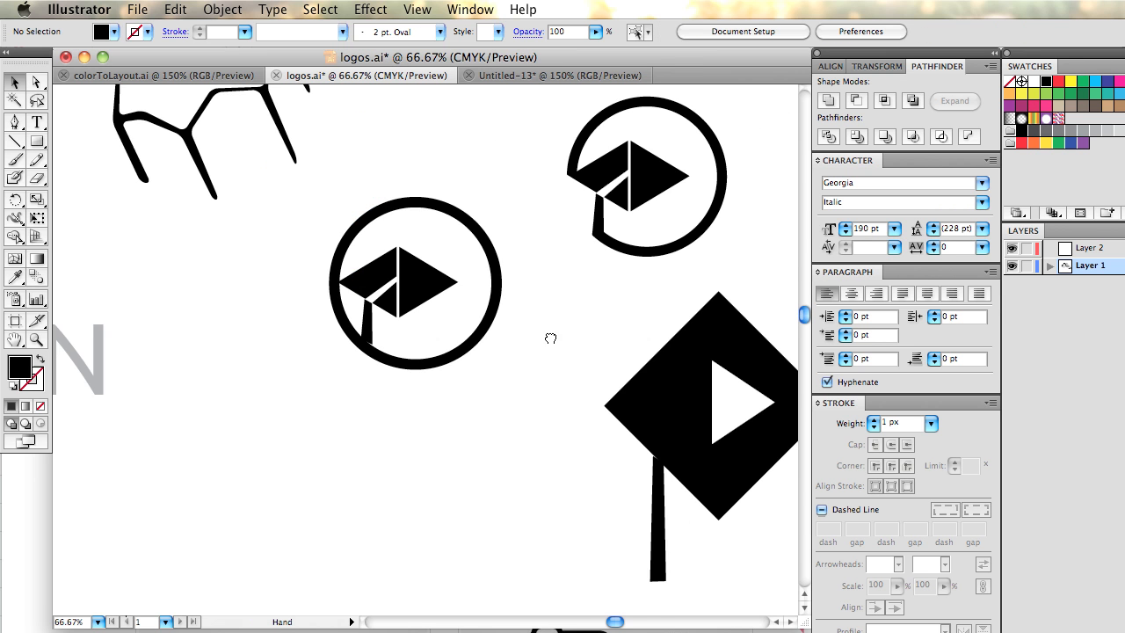
left_click_drag(569, 356, 334, 217)
left_click_drag(586, 221, 149, 194)
left_click_drag(508, 397, 299, 242)
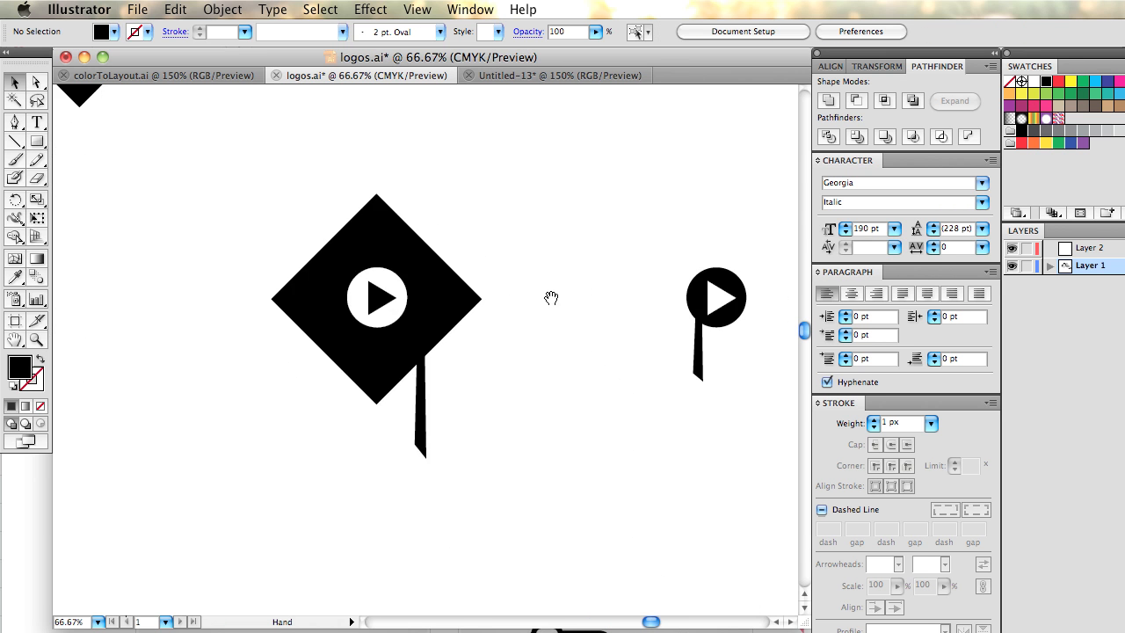
left_click_drag(560, 302, 238, 316)
left_click_drag(582, 327, 515, 452)
left_click_drag(616, 399, 302, 389)
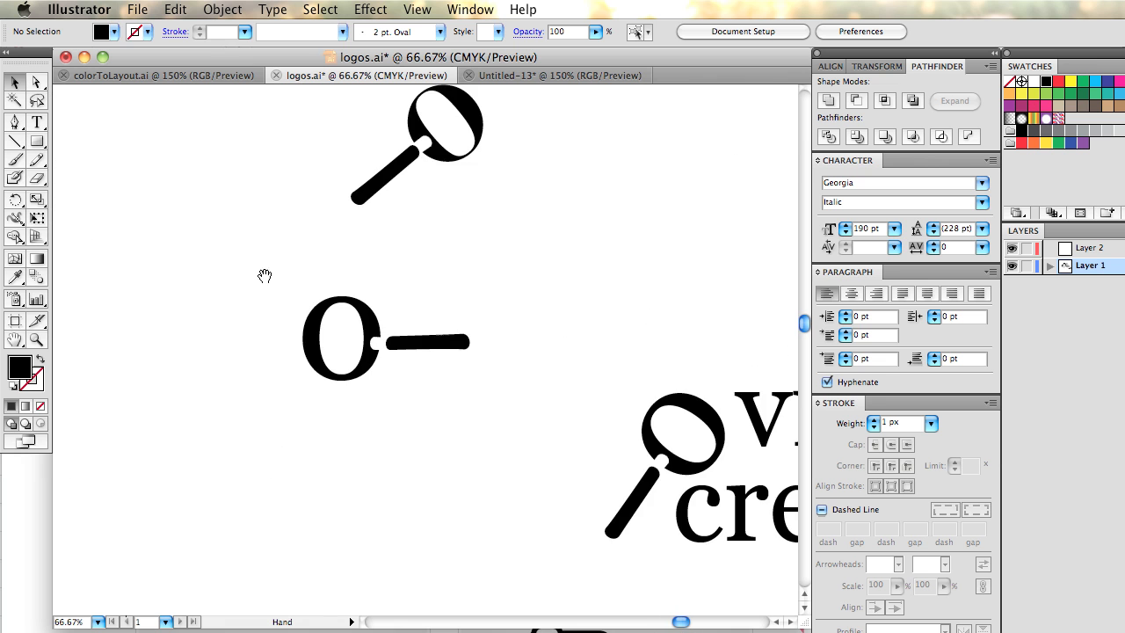
left_click_drag(269, 277, 111, 238)
left_click_drag(432, 377, 284, 264)
left_click_drag(389, 414, 289, 463)
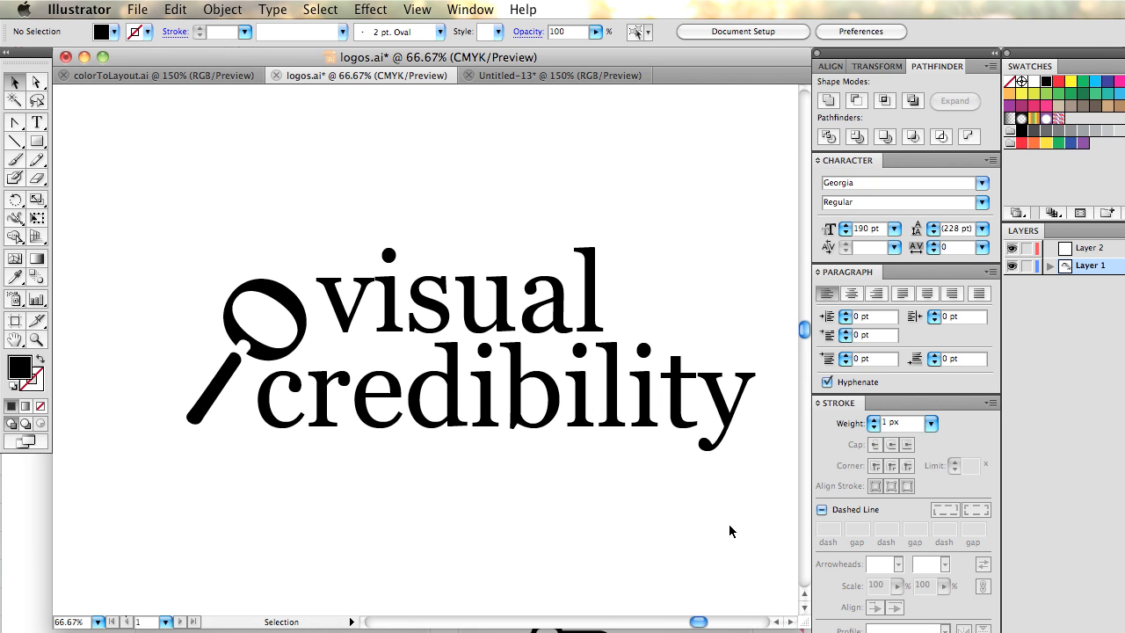
Look over the "design school" logo variations that use a magnifying glass as a letter o.
key("super+minus")
key("super+minus")
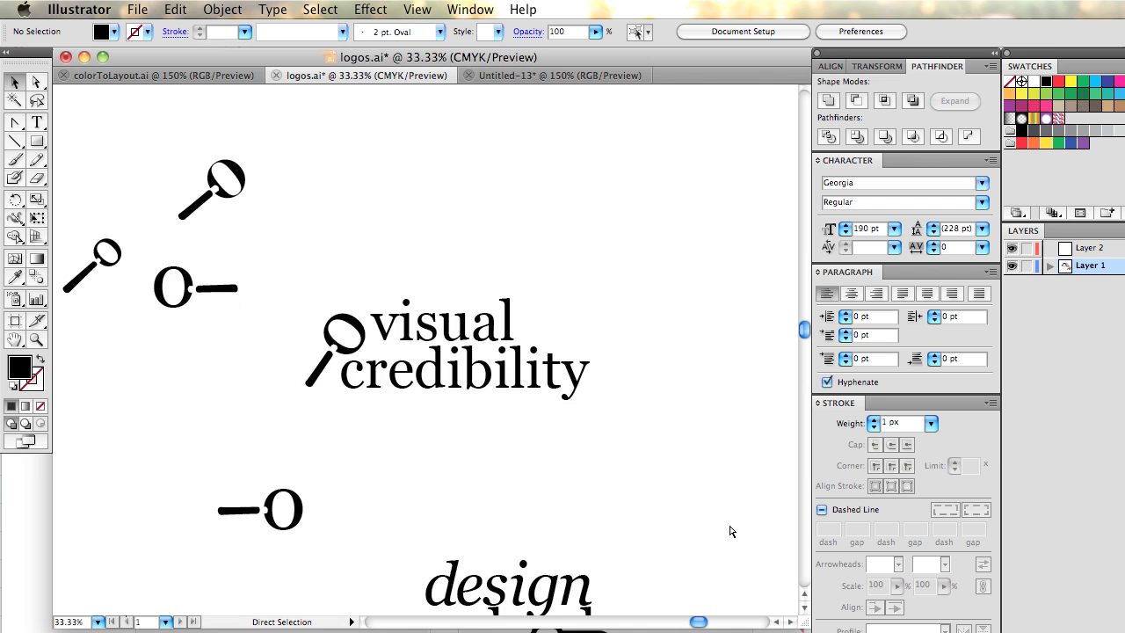
left_click_drag(557, 547, 545, 221)
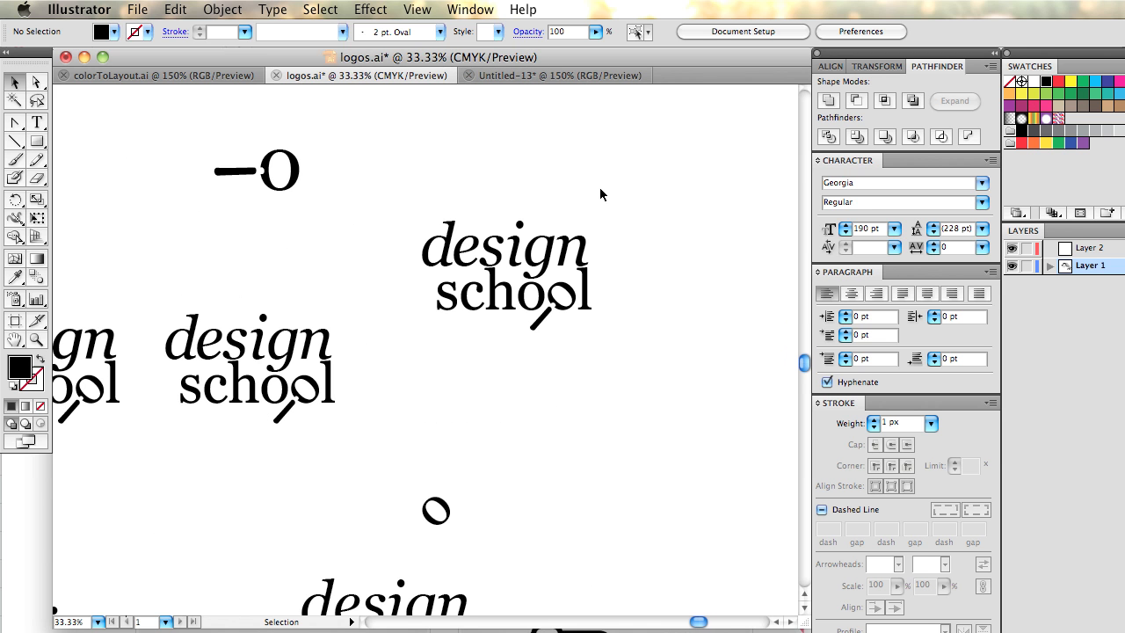
left_click_drag(243, 452, 358, 439)
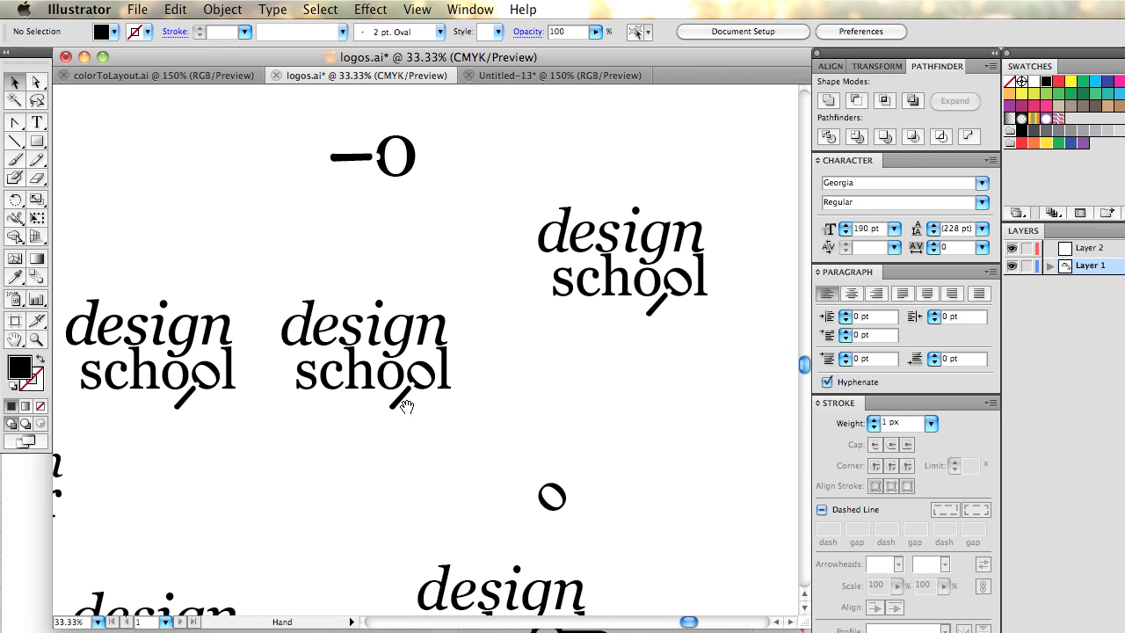
left_click_drag(276, 467, 332, 458)
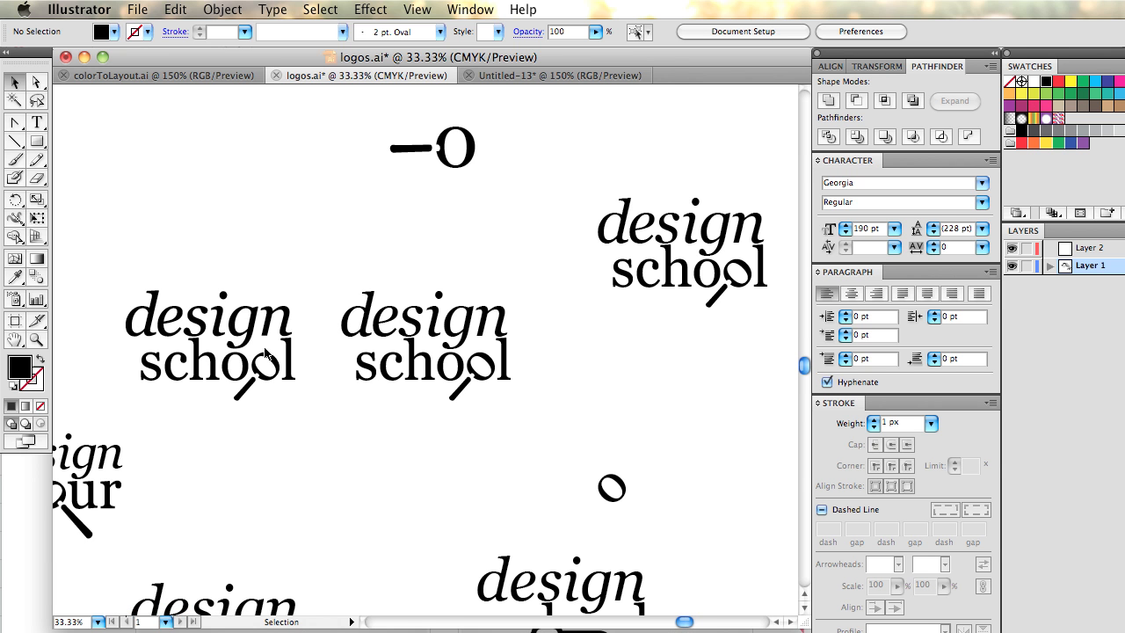
left_click_drag(237, 460, 535, 411)
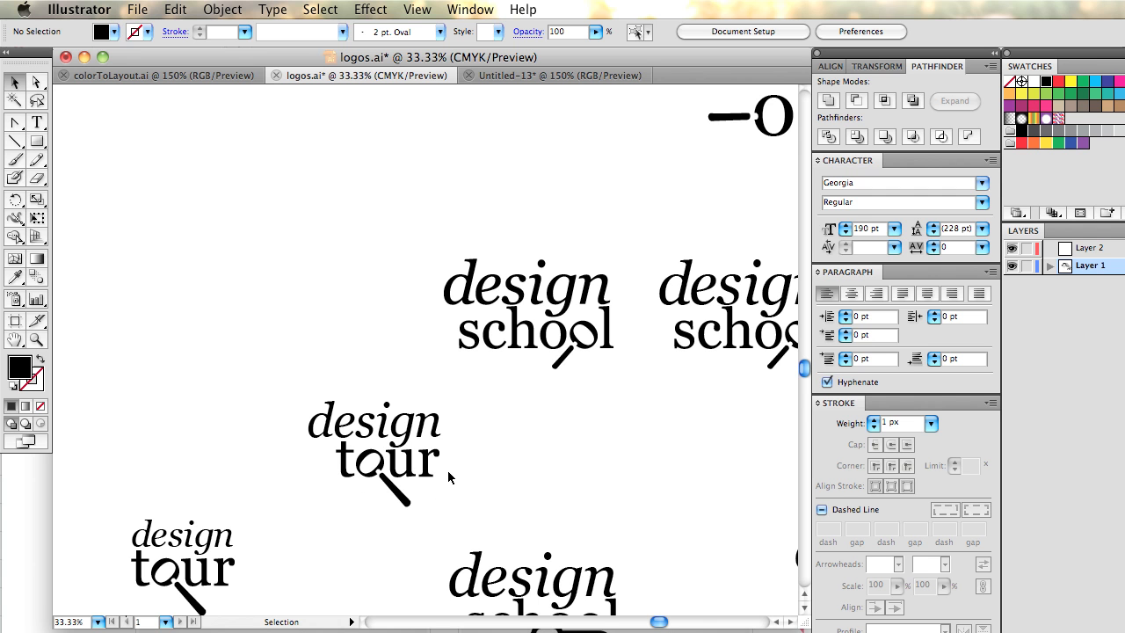
Examine the two "design tour" magnifying-glass logos up close, ending beside the smaller one with blank canvas next to it.
left_click_drag(335, 519, 434, 304)
key("super+equal")
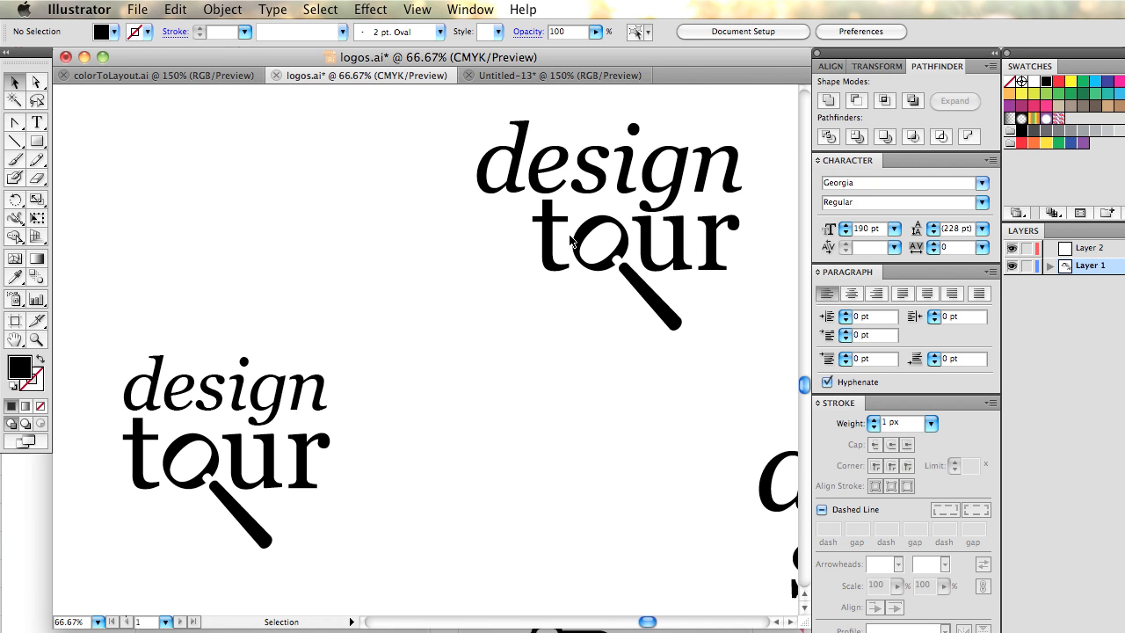
key("a")
key("v")
key("space")
left_click_drag(270, 368, 672, 212)
left_click_drag(579, 258, 646, 267)
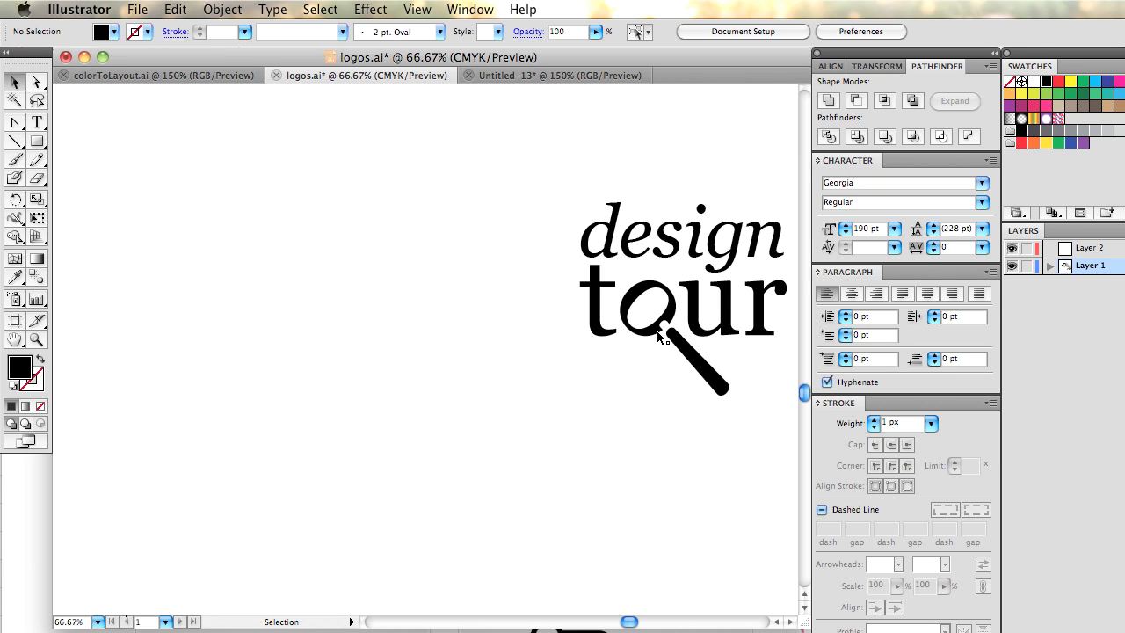
Add a lowercase letter "o" in the blank area beside the "design tour" logo and set its font to Modern No. 20.
left_click(37, 123)
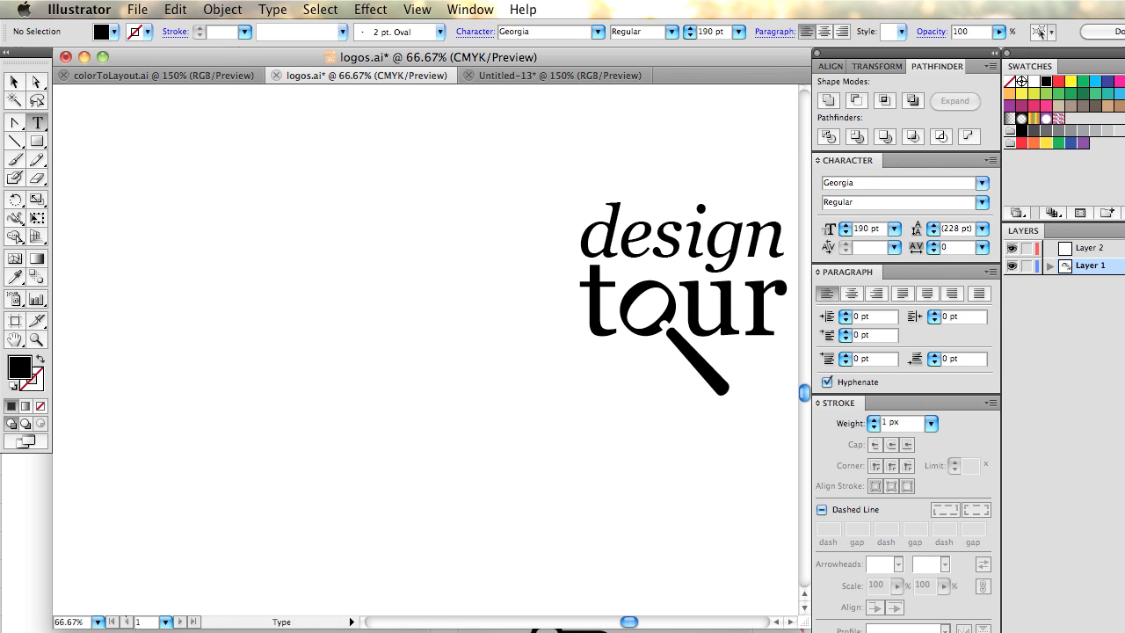
left_click(384, 421)
type("o")
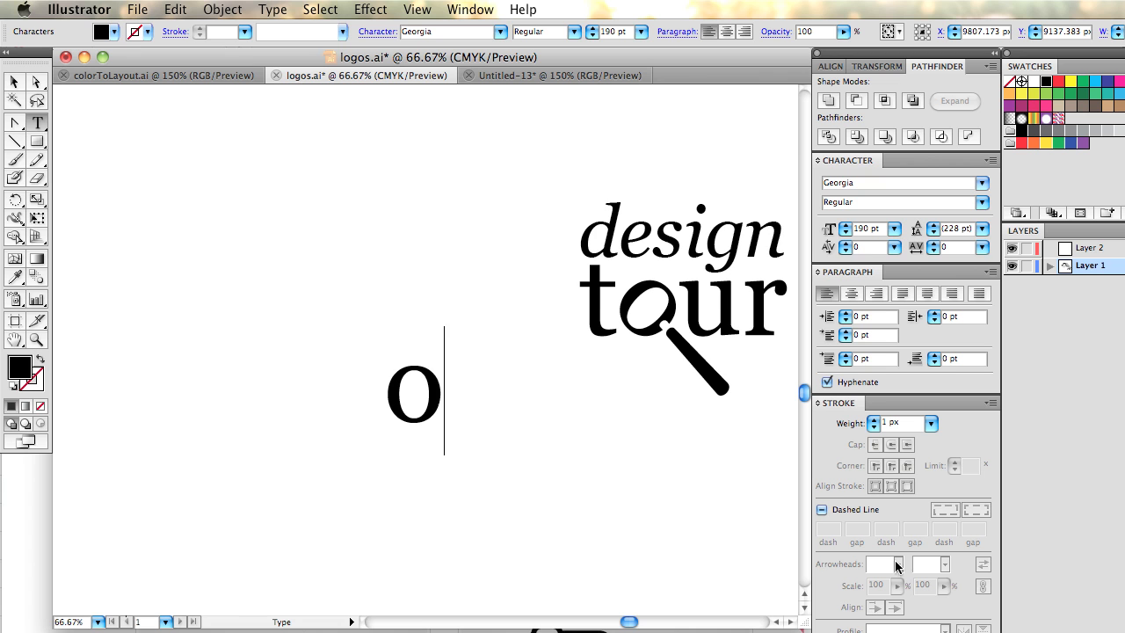
left_click(14, 81)
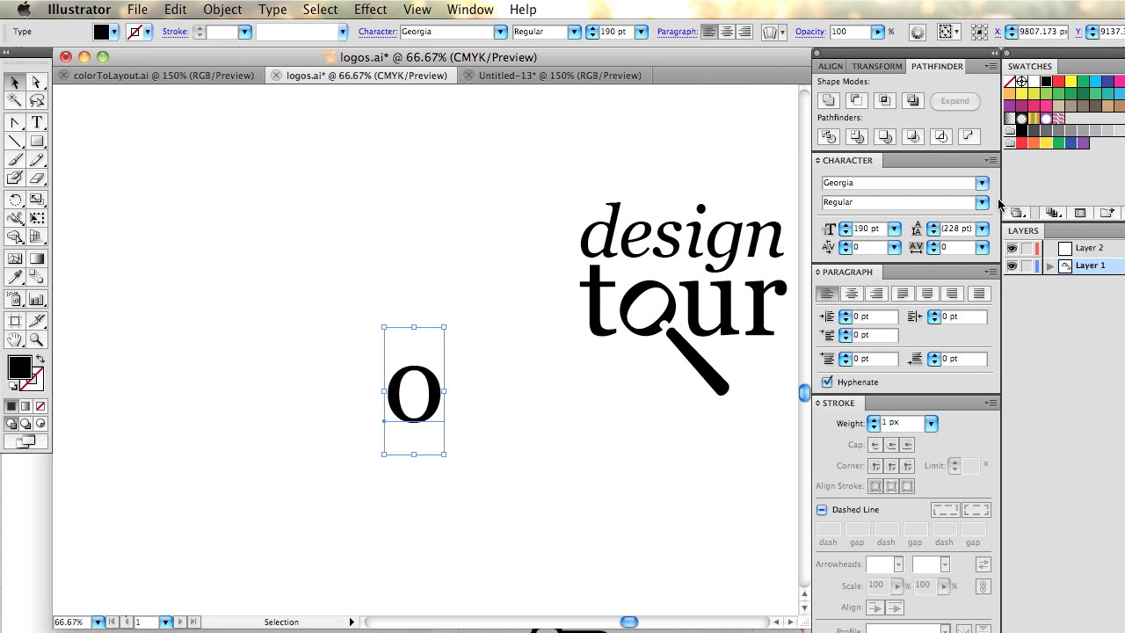
left_click(878, 190)
type("Modern No. 20")
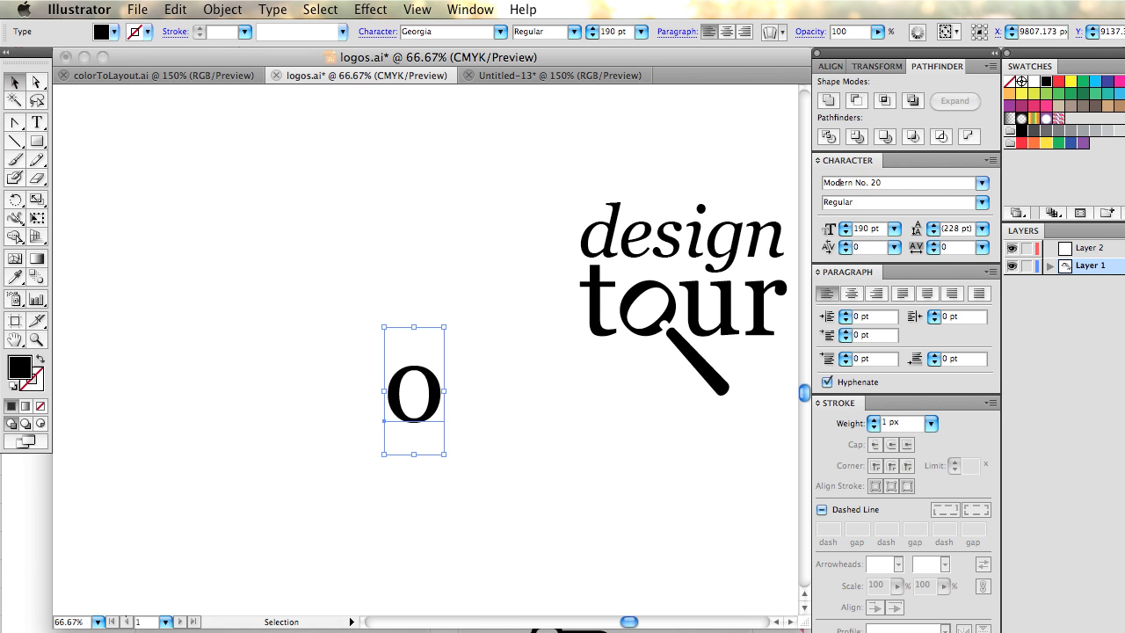
key("Return")
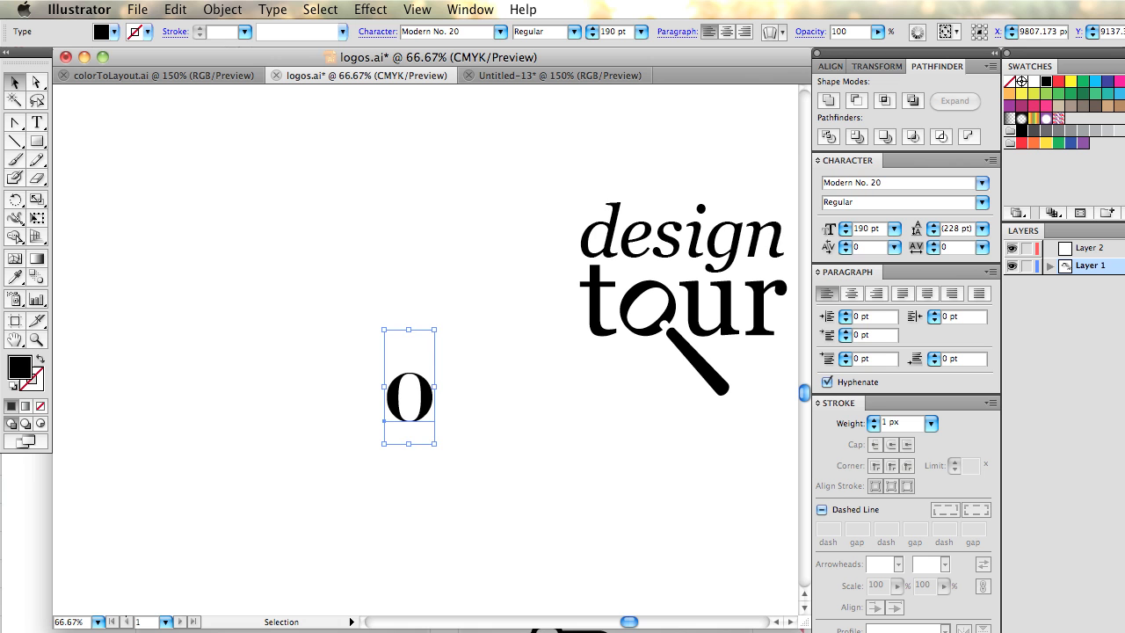
Rotate the letter "o" clockwise to a diagonal like the logo's magnifying-glass o, and delete it.
left_click(418, 324)
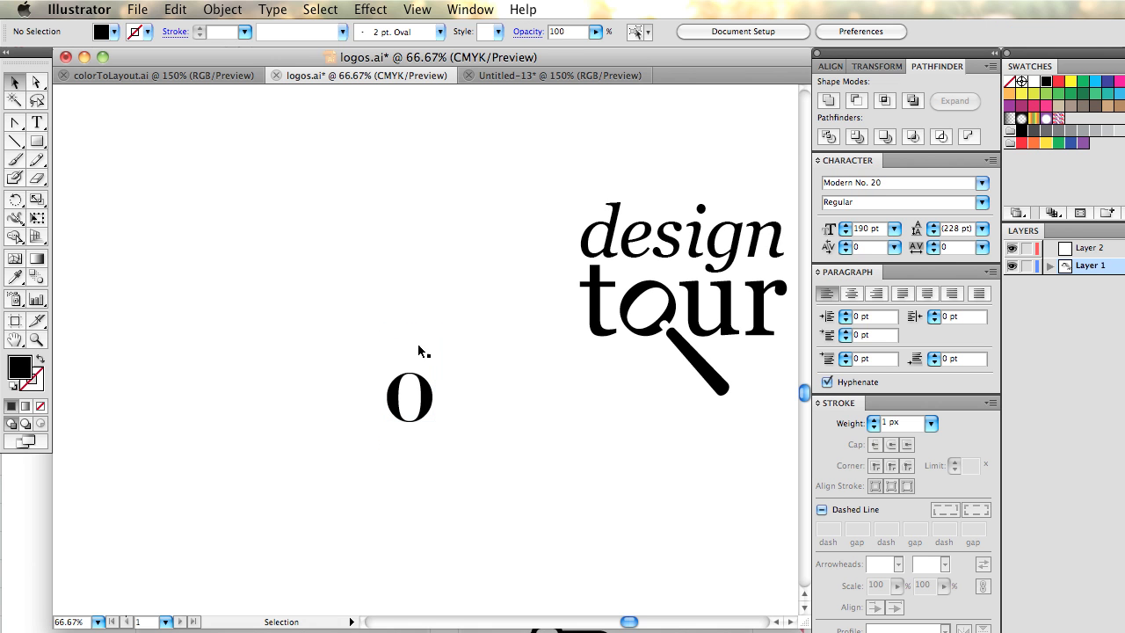
left_click(427, 391)
left_click_drag(441, 447, 475, 445)
left_click(476, 444)
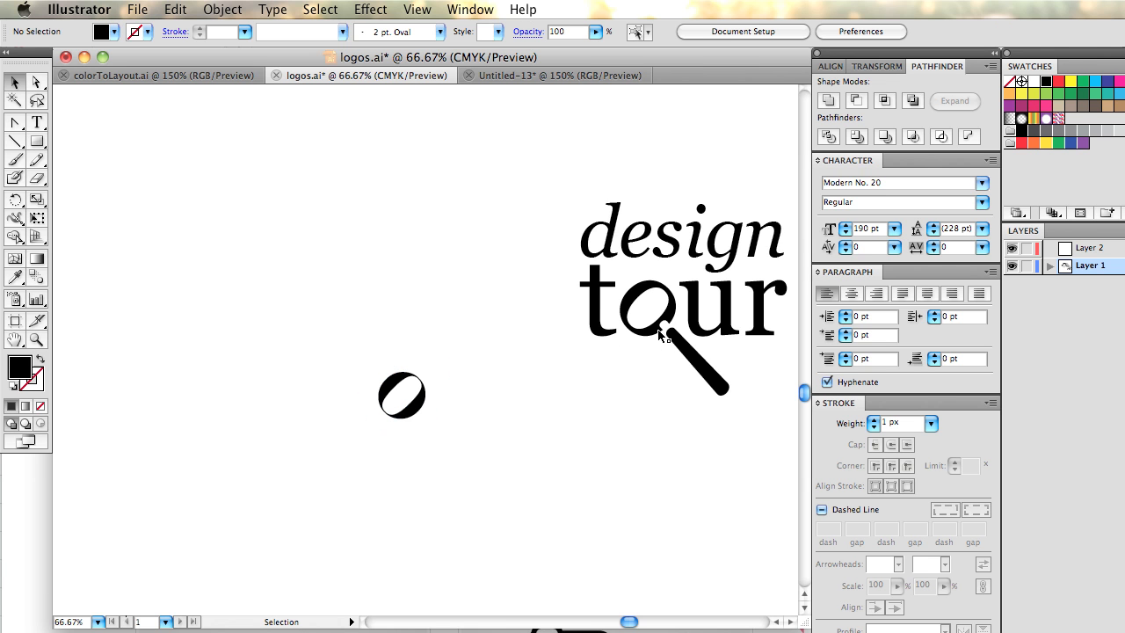
left_click(406, 411)
key("Delete")
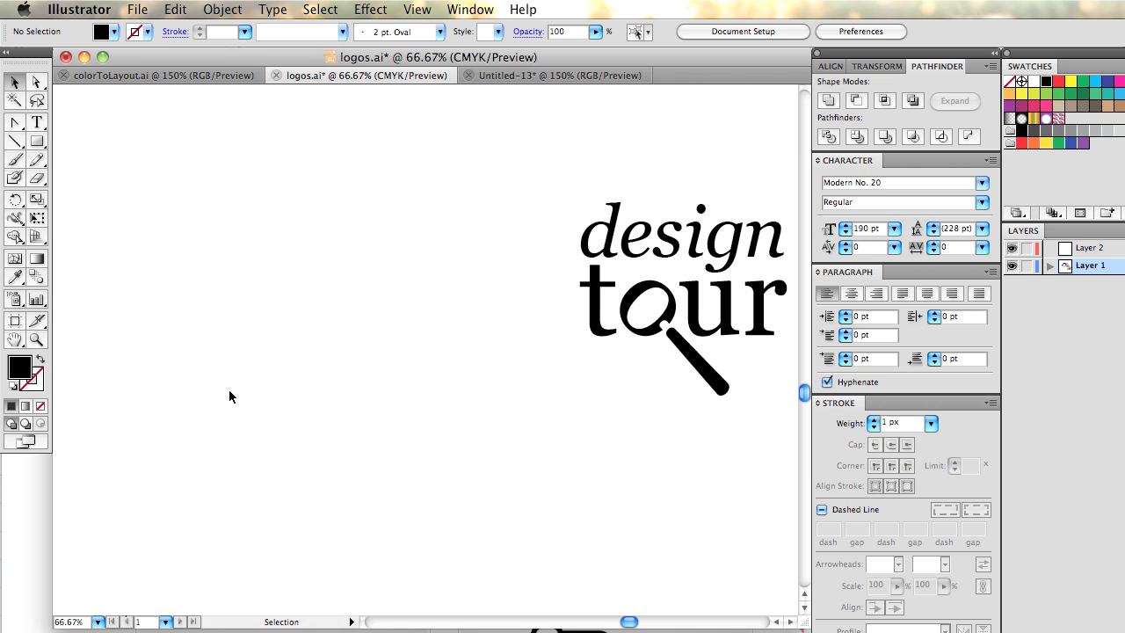
Add the word "tour" in 190 pt Modern No. 20 to the lower left of the "design tour" logo.
left_click(37, 122)
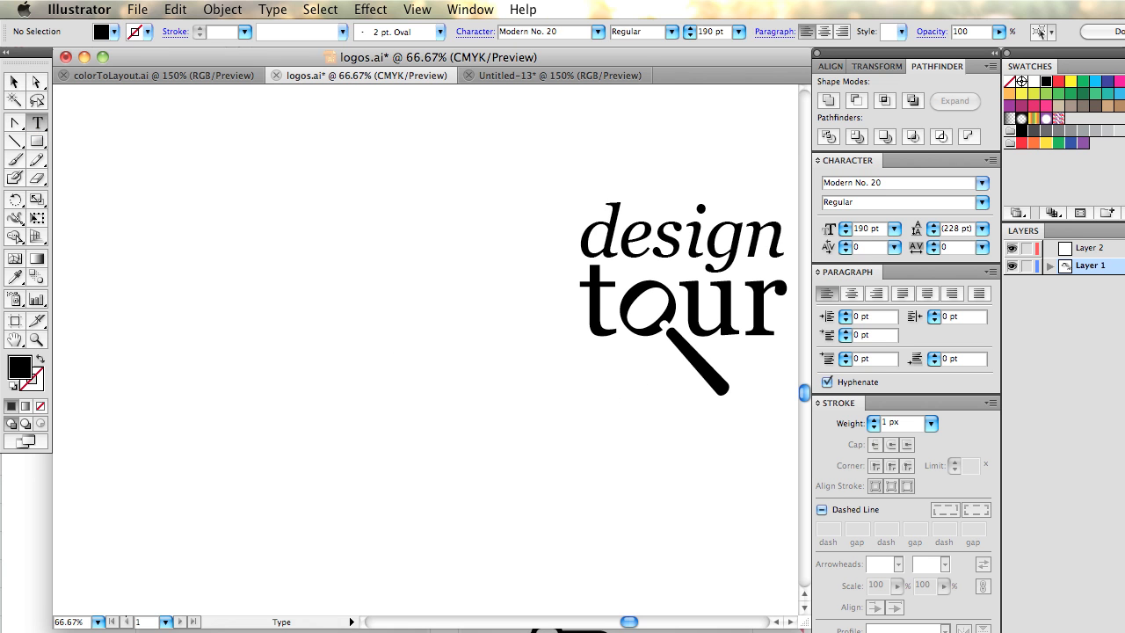
left_click(212, 444)
type("tour")
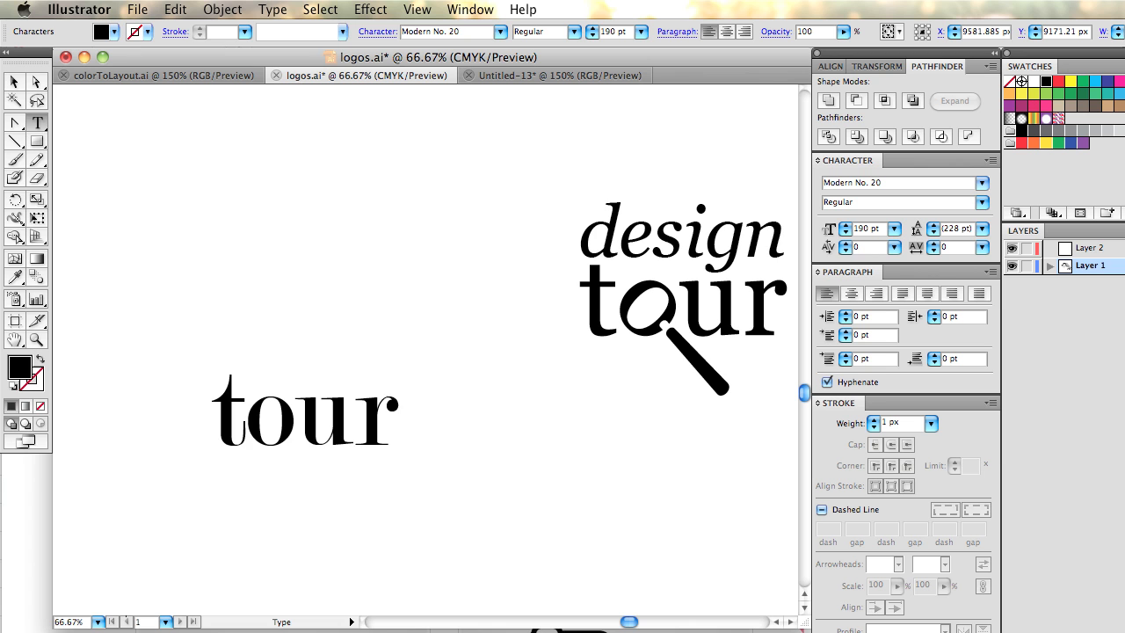
left_click(14, 82)
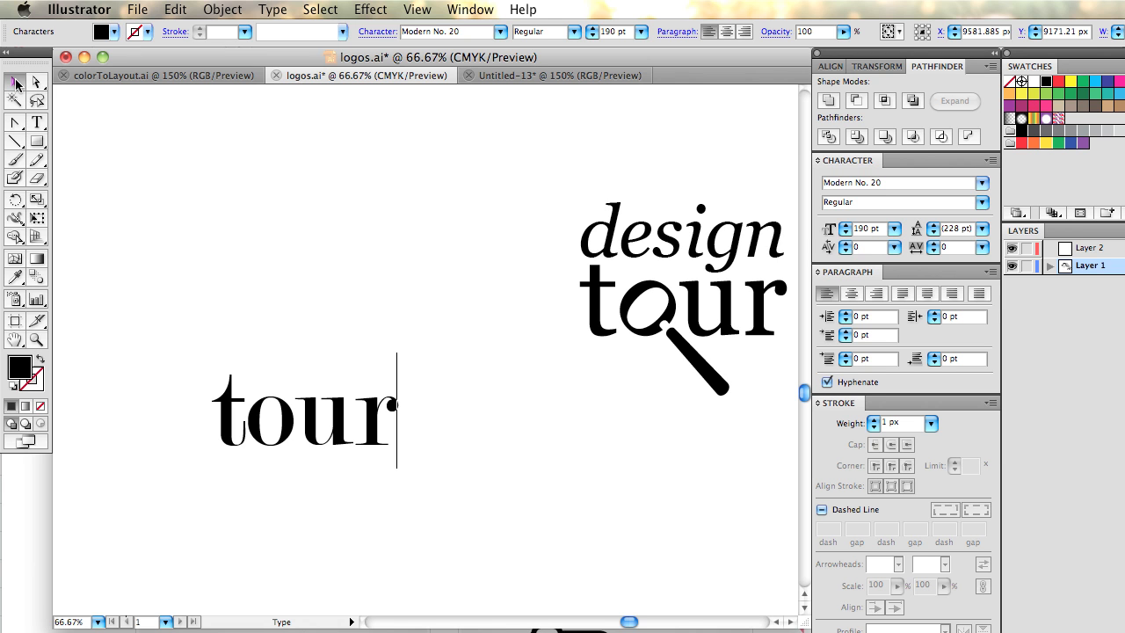
Change the new word "tour" to Georgia and shift it slightly up and to the left.
left_click(854, 183)
type("Georgia")
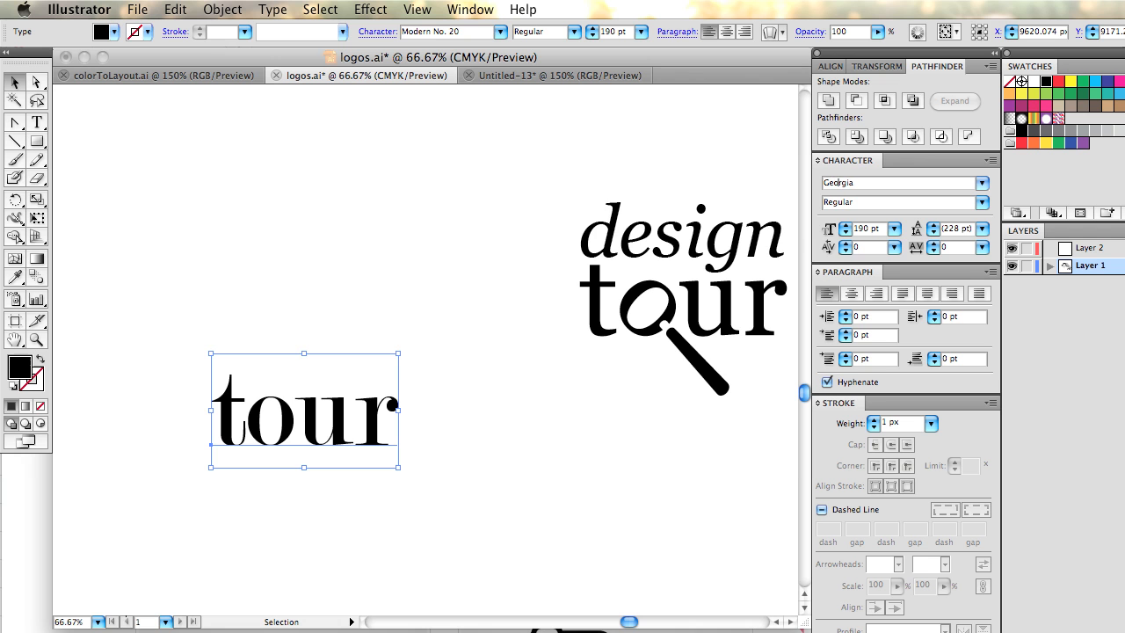
key("Return")
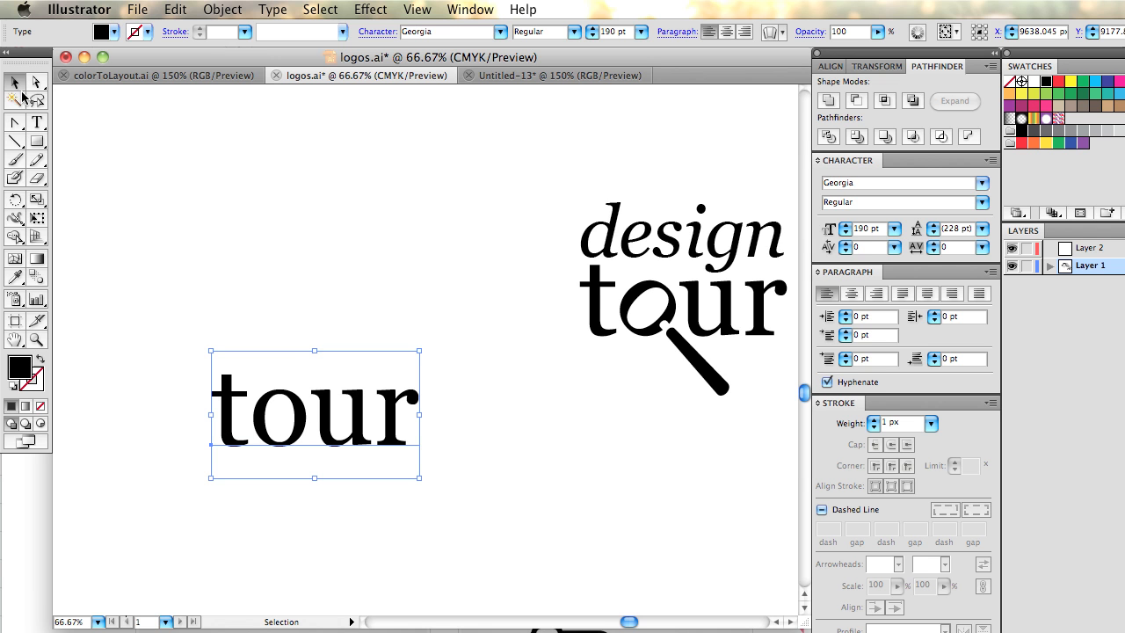
left_click_drag(339, 400, 331, 386)
left_click(324, 228)
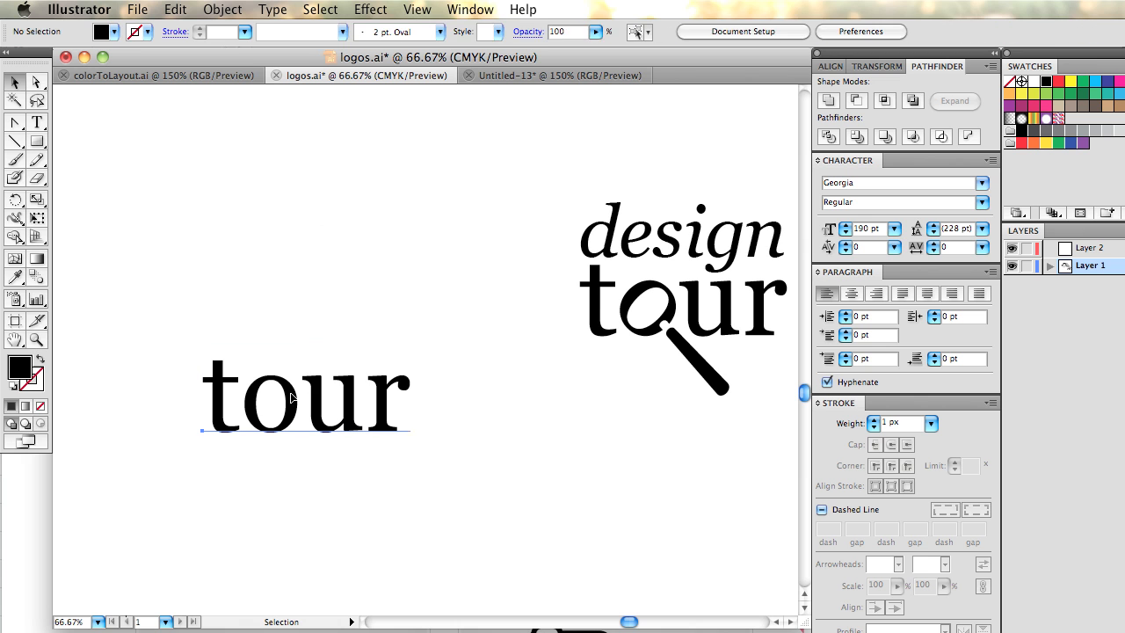
Convert the Georgia word "tour" to outlines.
left_click(336, 401)
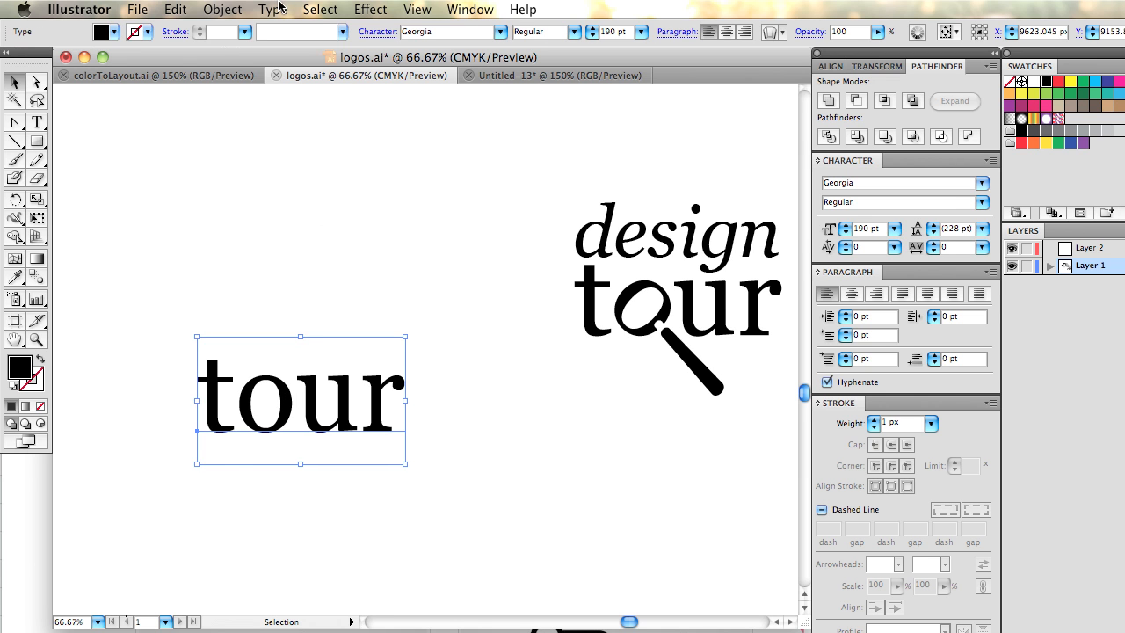
left_click(225, 10)
mouse_move(272, 9)
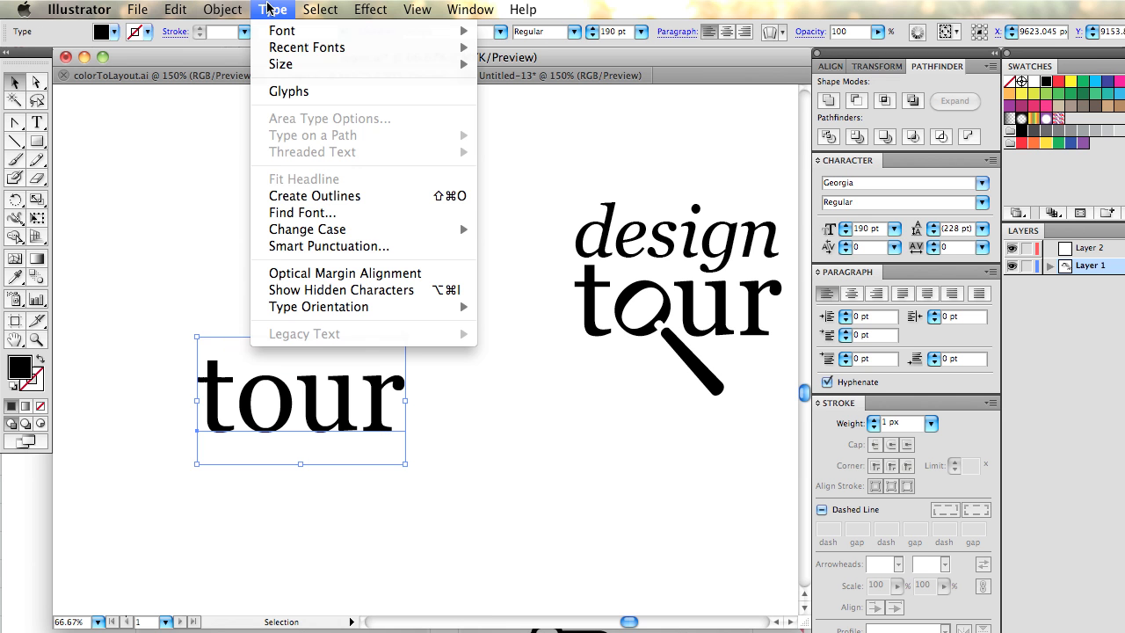
left_click(305, 201)
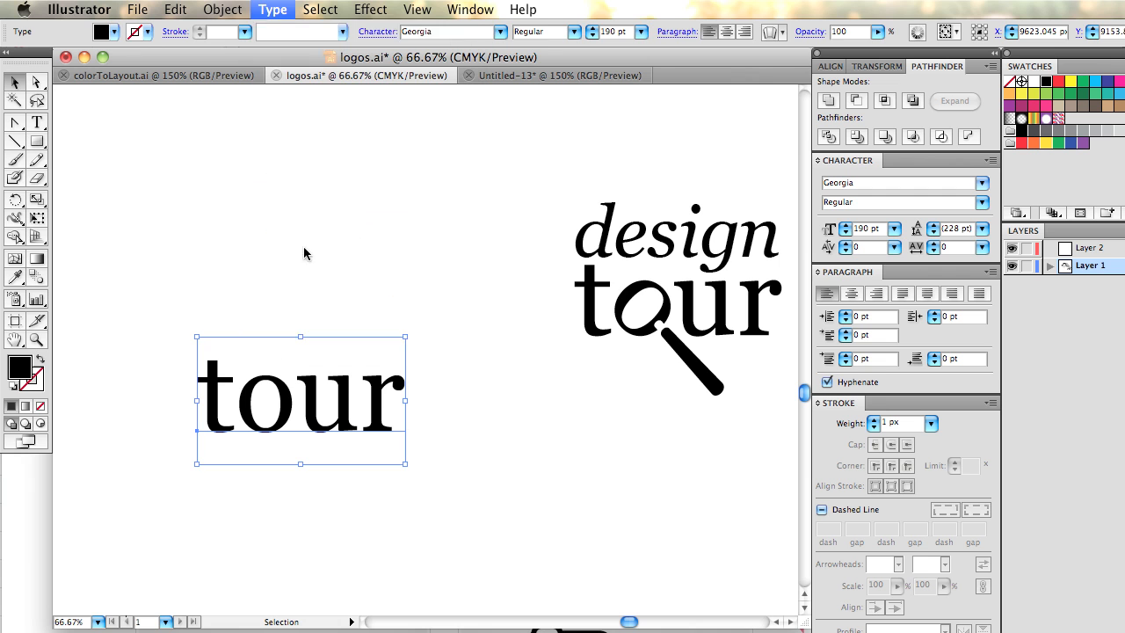
left_click(331, 368)
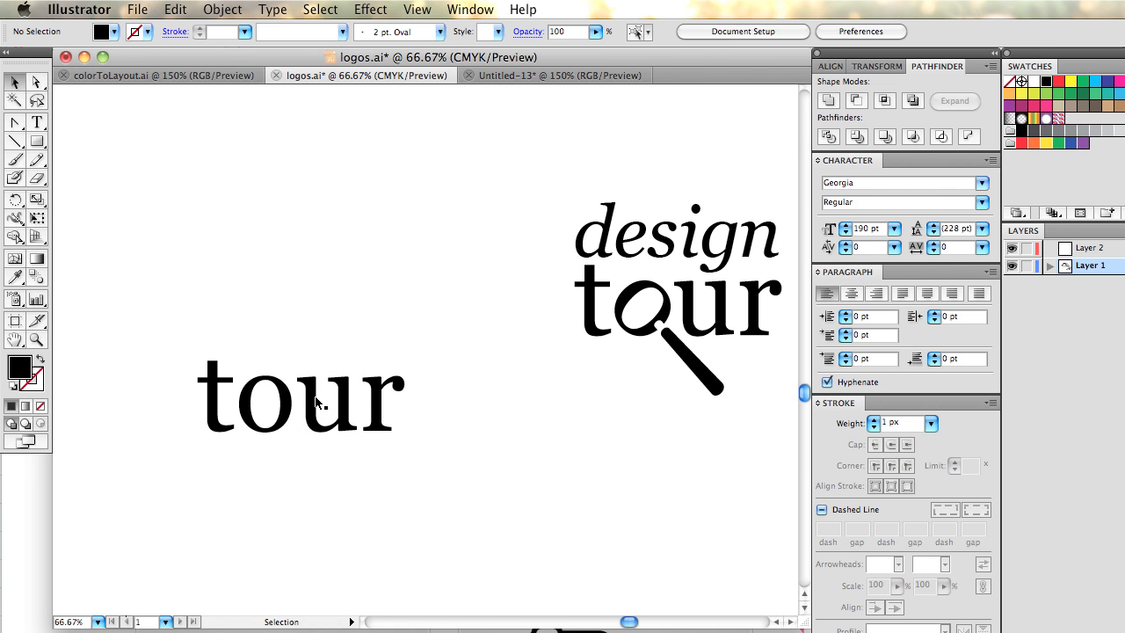
Ungroup the outlined word "tour" into separate letters.
left_click(316, 402)
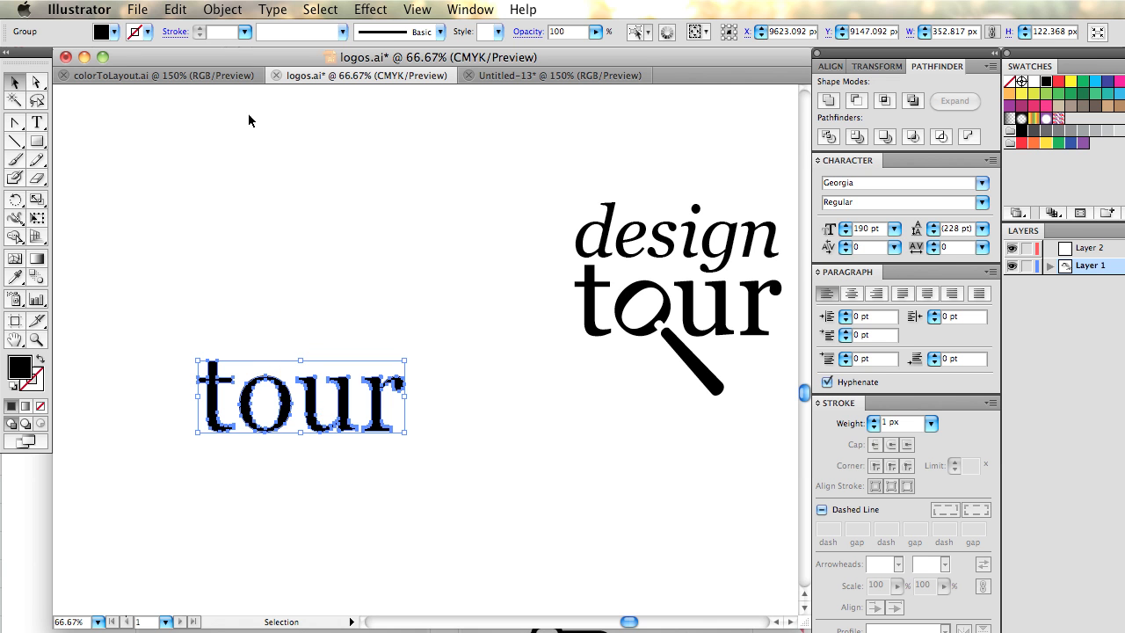
left_click(221, 10)
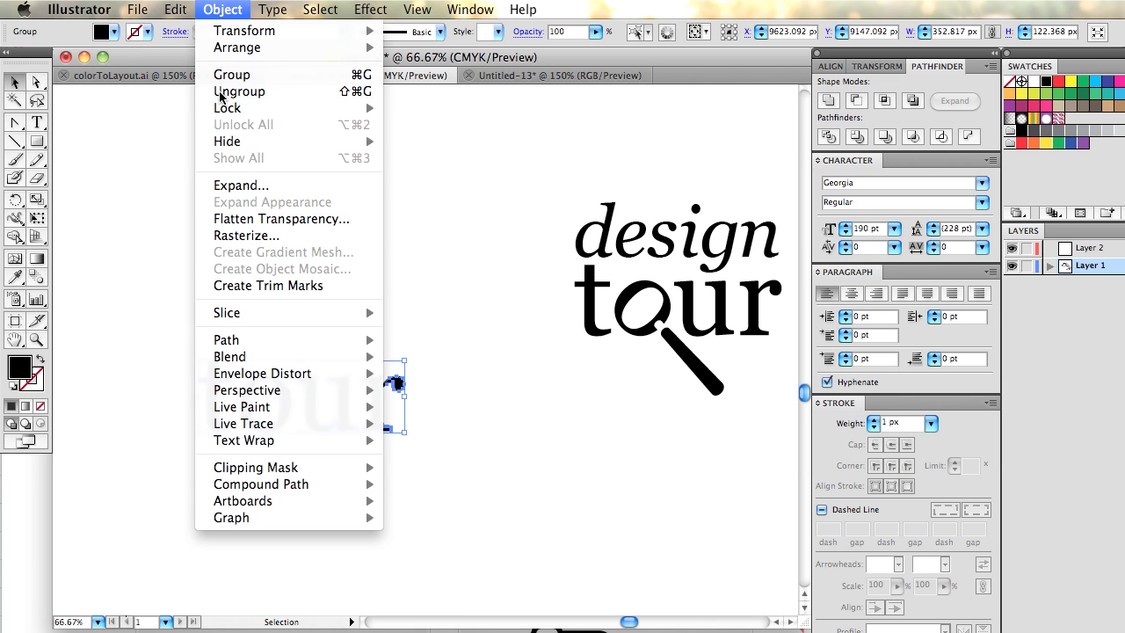
left_click(220, 92)
left_click(368, 160)
Rotate the outlined letter "o" clockwise so its opening slants diagonally like the reference logo's magnifying-glass o.
left_click(283, 414)
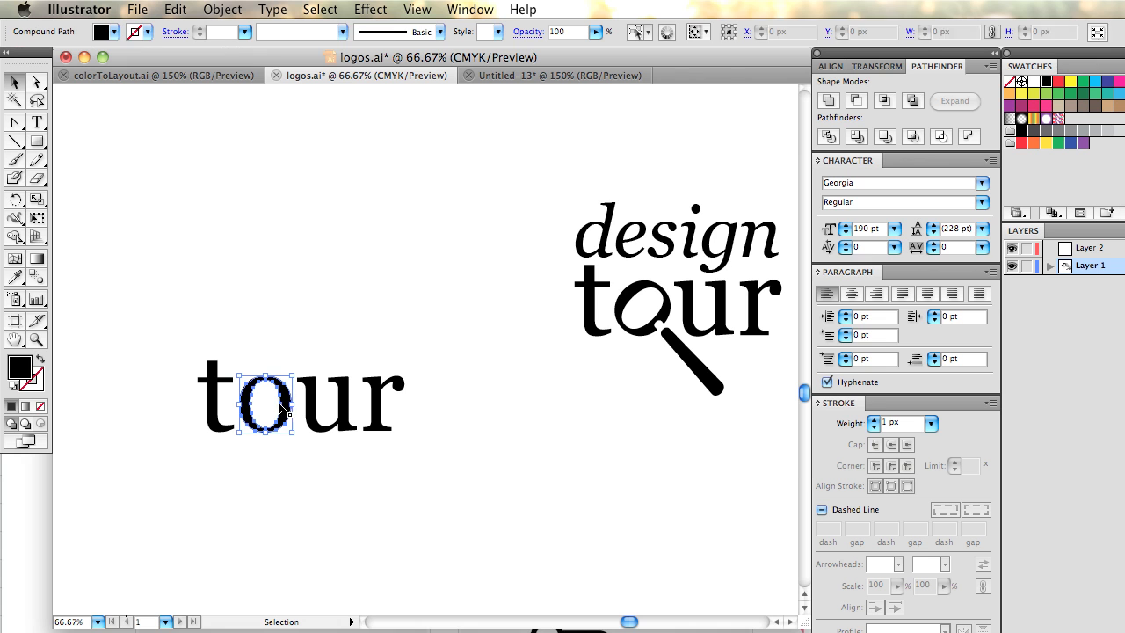
left_click_drag(298, 440, 275, 450)
left_click(291, 302)
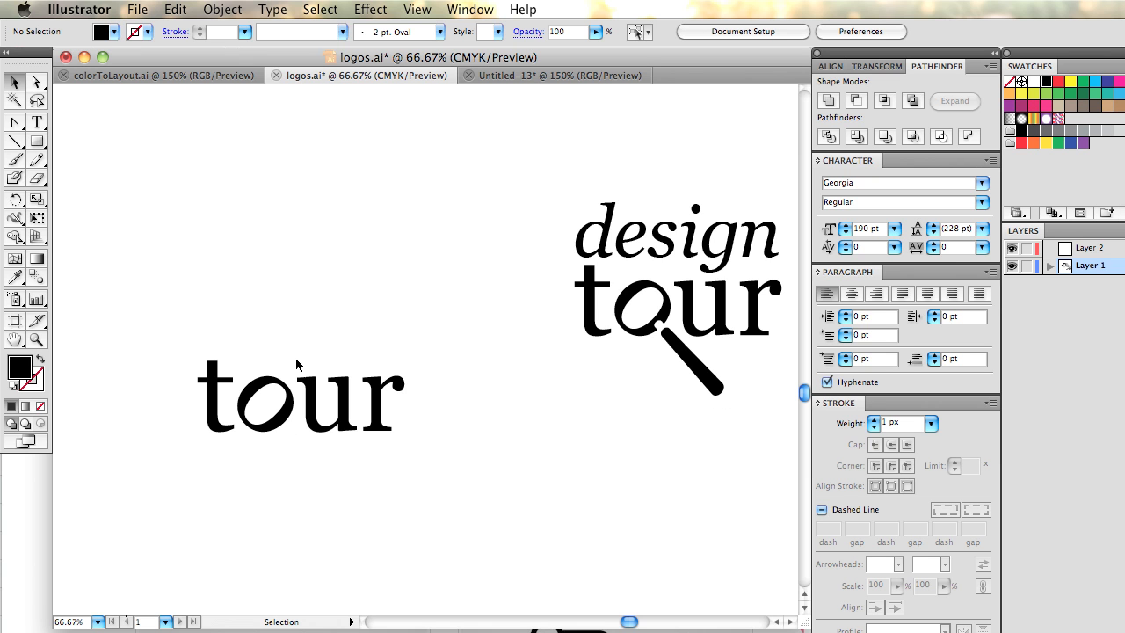
Draw a short black magnifying-glass neck, about 40 by 46 px with curved ends, from the lower right of the "o" using the Pen tool.
left_click_drag(15, 123, 97, 126)
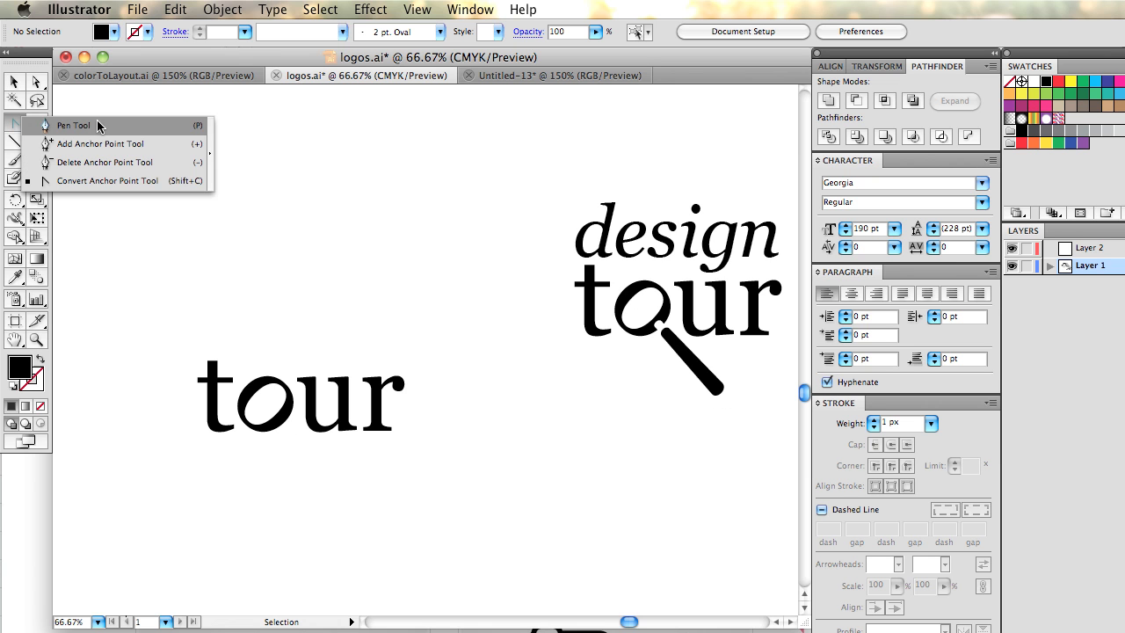
key("ctrl+equal")
key("ctrl+equal")
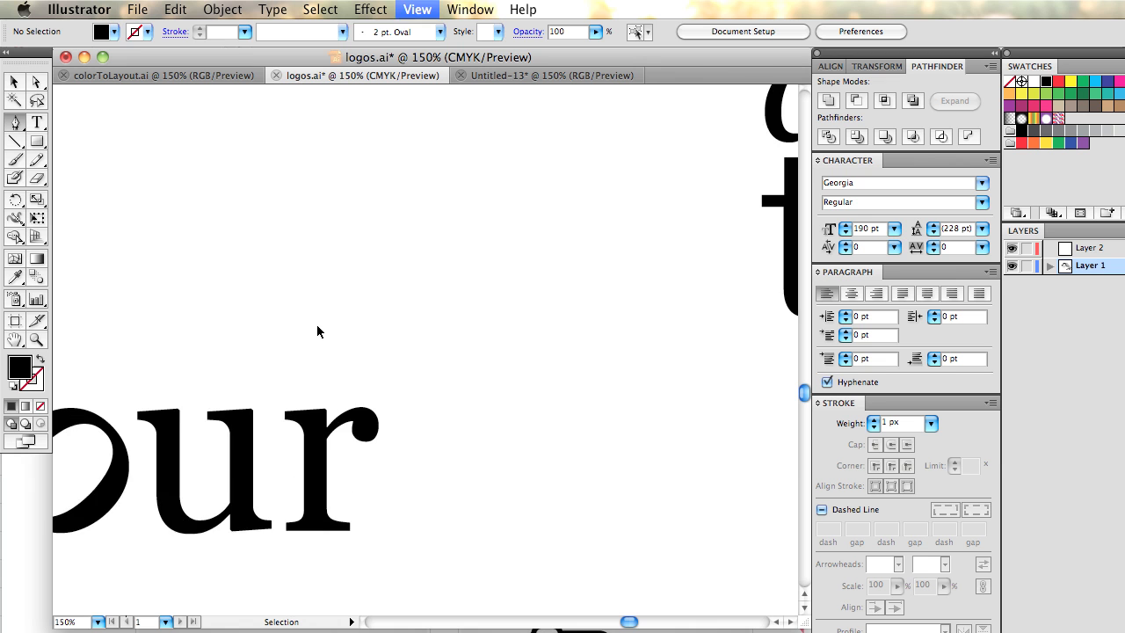
key("super+equal")
key("space")
left_click_drag(324, 446, 613, 131)
left_click_drag(435, 234, 516, 317)
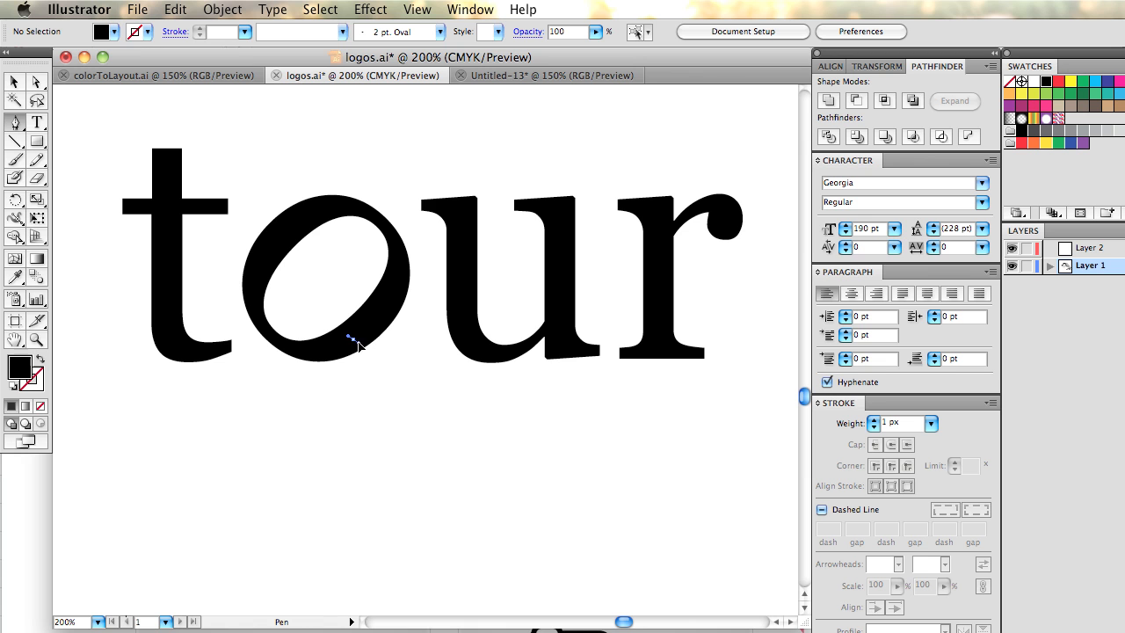
mouse_move(368, 358)
left_mouse_down()
mouse_move(368, 435)
mouse_move(432, 221)
mouse_move(295, 255)
mouse_move(262, 378)
mouse_move(355, 377)
mouse_move(362, 352)
left_mouse_up()
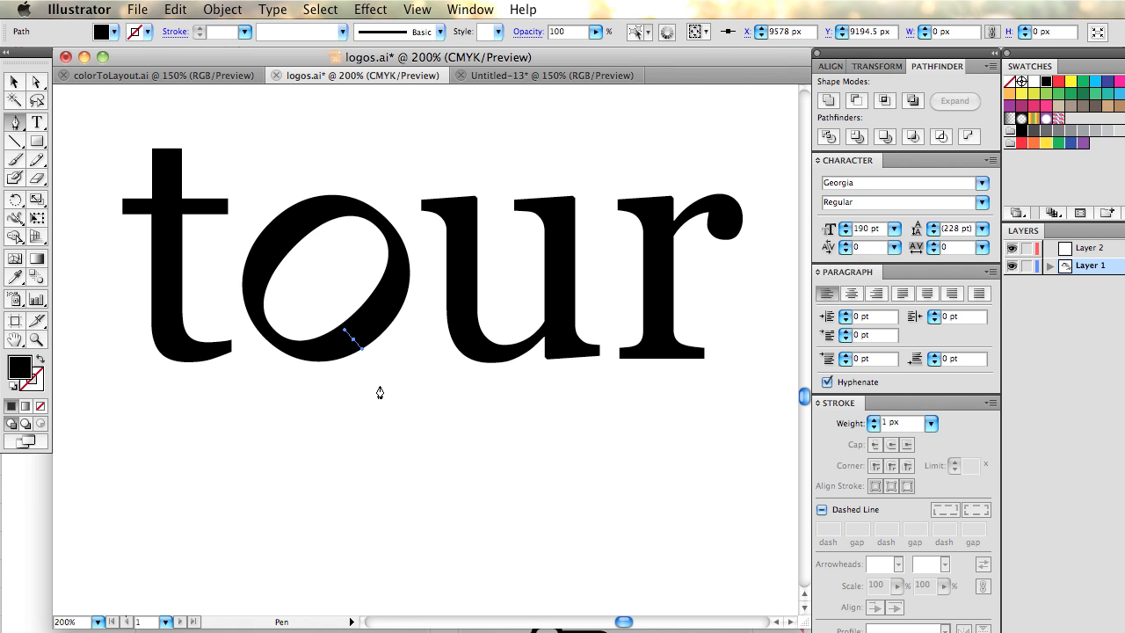
left_click_drag(388, 391, 399, 398)
left_click_drag(419, 361, 431, 373)
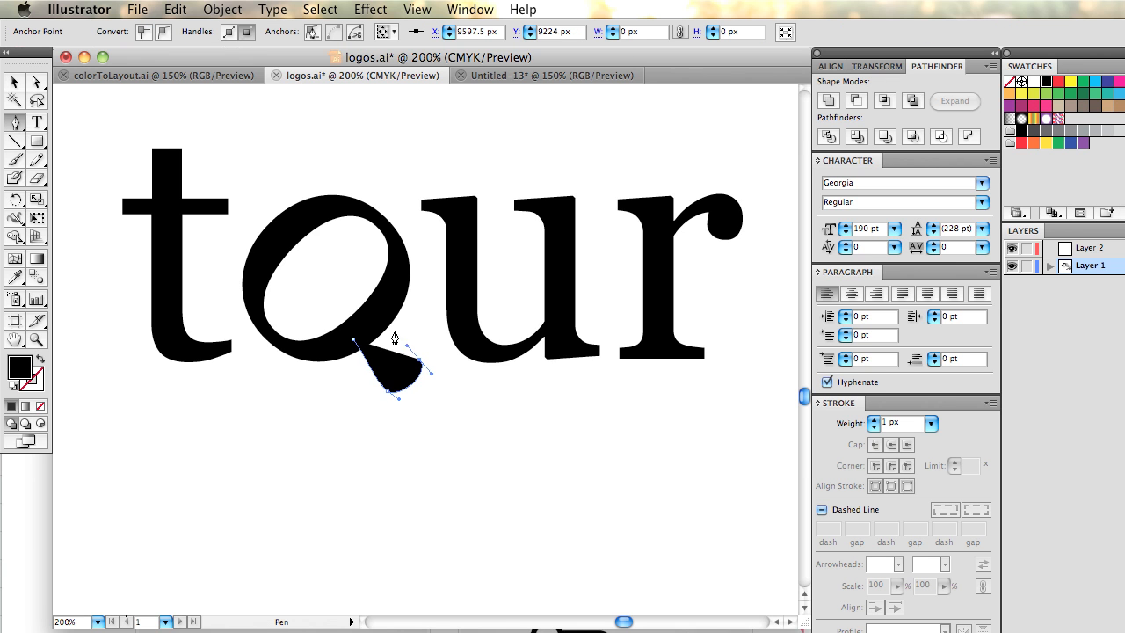
mouse_move(380, 317)
left_mouse_down()
mouse_move(373, 311)
mouse_move(360, 350)
left_mouse_up()
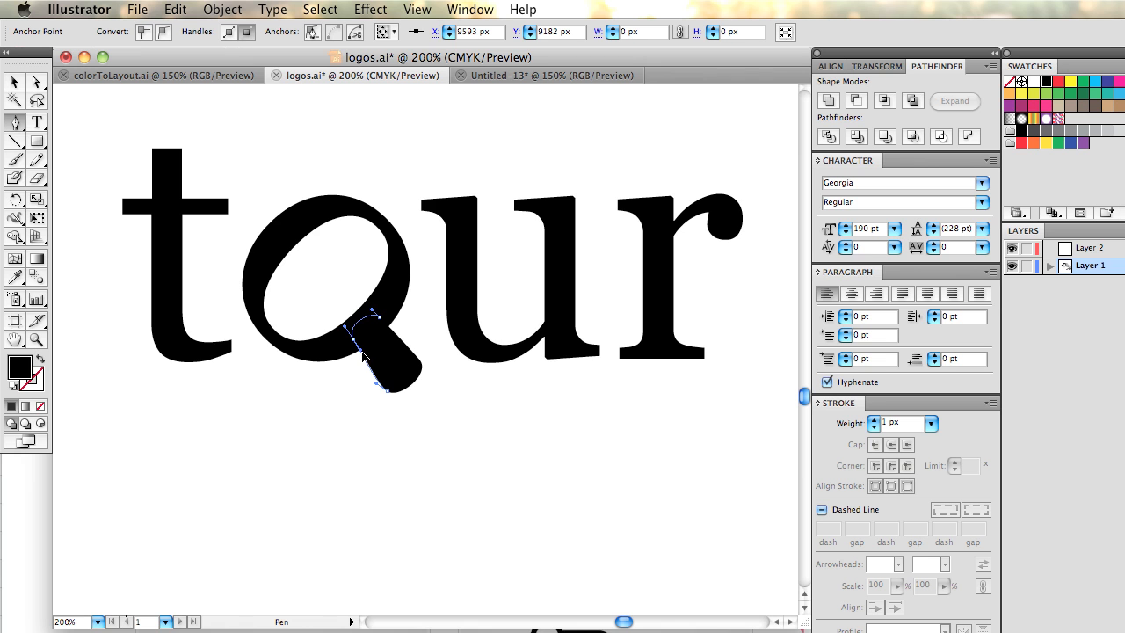
left_click_drag(363, 352, 363, 353)
Round the neck's upper end with Convert Anchor Point and shift its upper-right anchor slightly outward to widen it.
left_click_drag(18, 126, 79, 181)
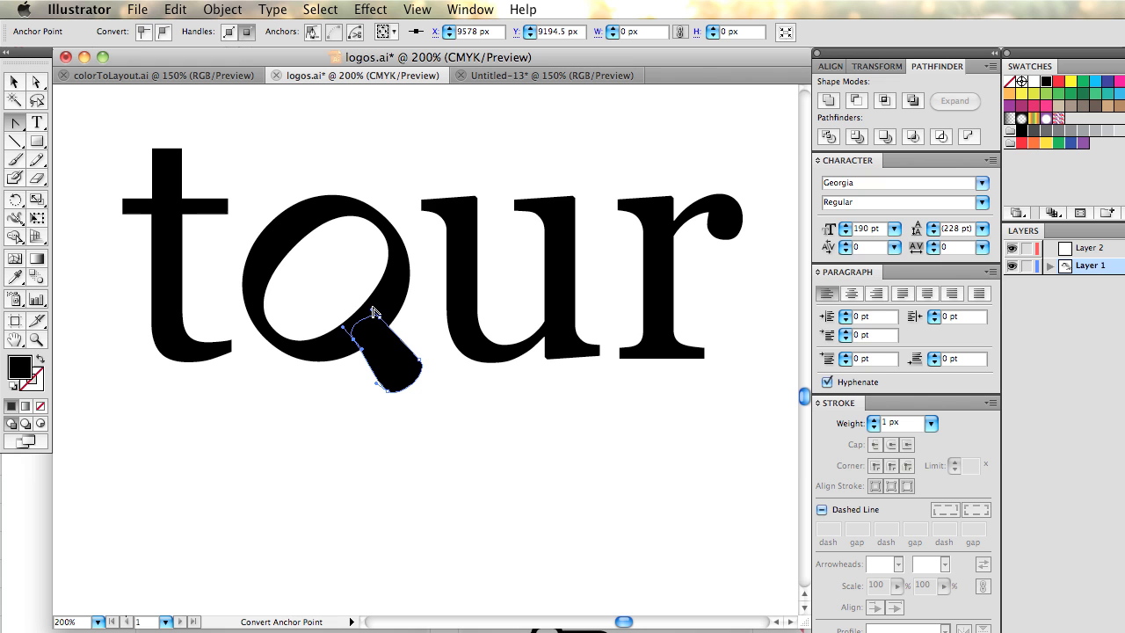
left_click_drag(374, 314, 371, 303)
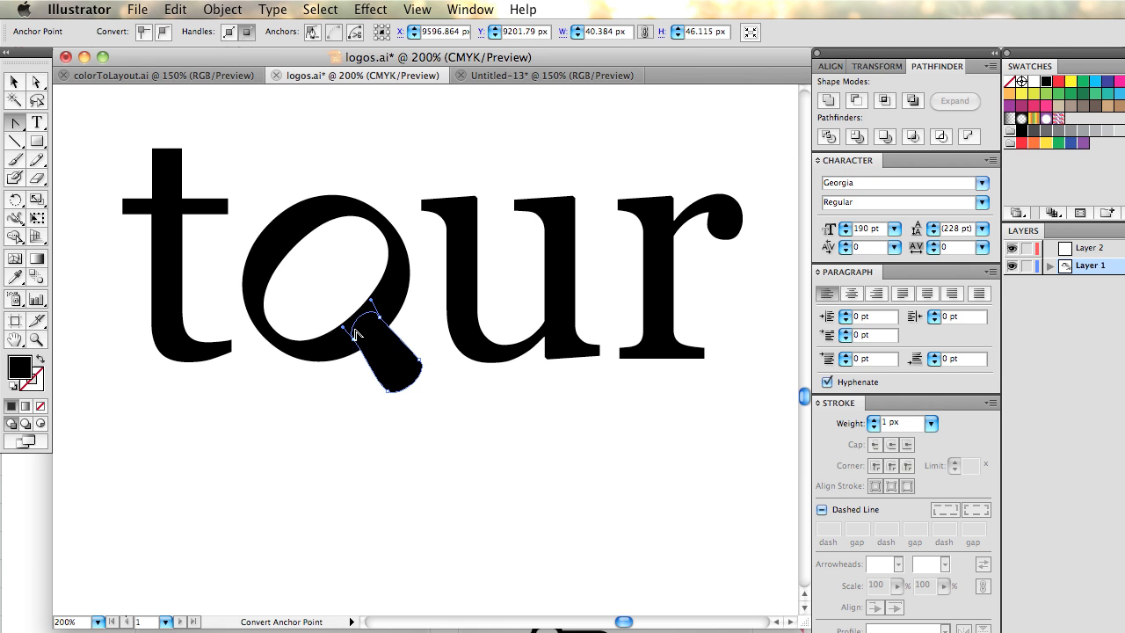
key("a")
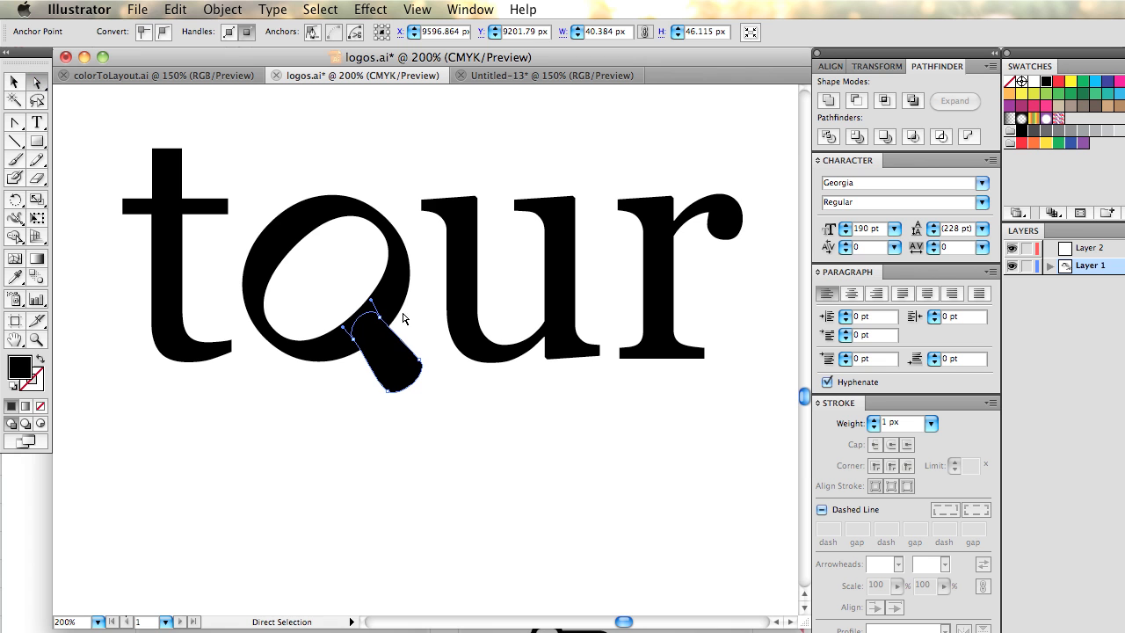
left_click_drag(380, 318, 360, 356)
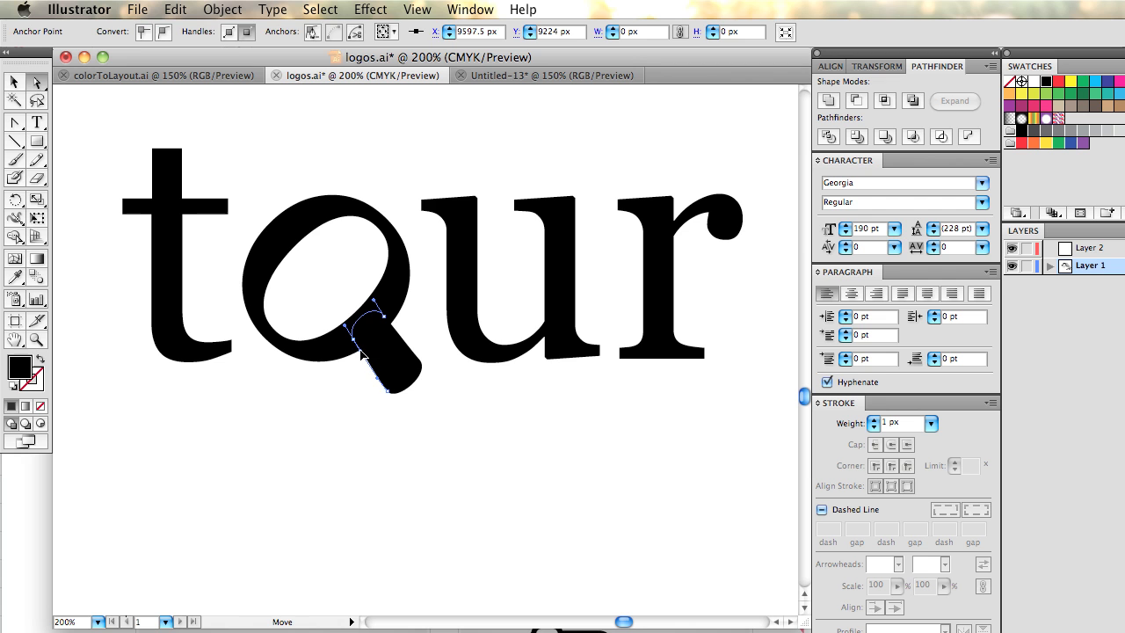
left_click(483, 427)
Move the two anchors at the neck's lower end to the right so its sides run more evenly.
left_click(417, 389)
left_click(393, 403)
left_click_drag(387, 391, 392, 388)
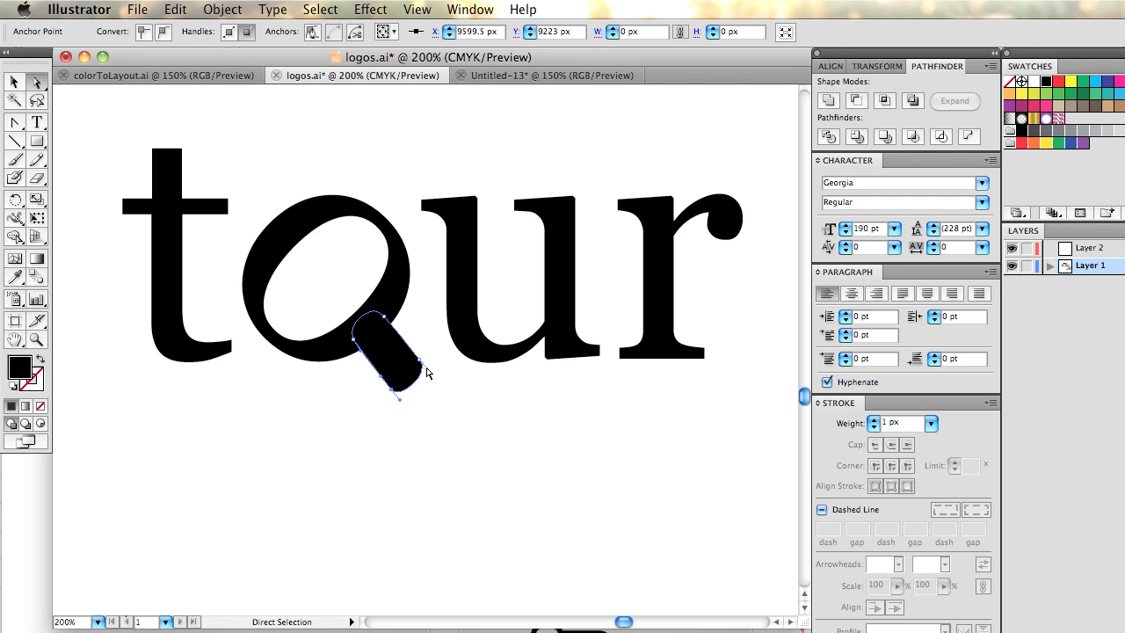
left_click(423, 362)
left_click(453, 387)
left_click(420, 365)
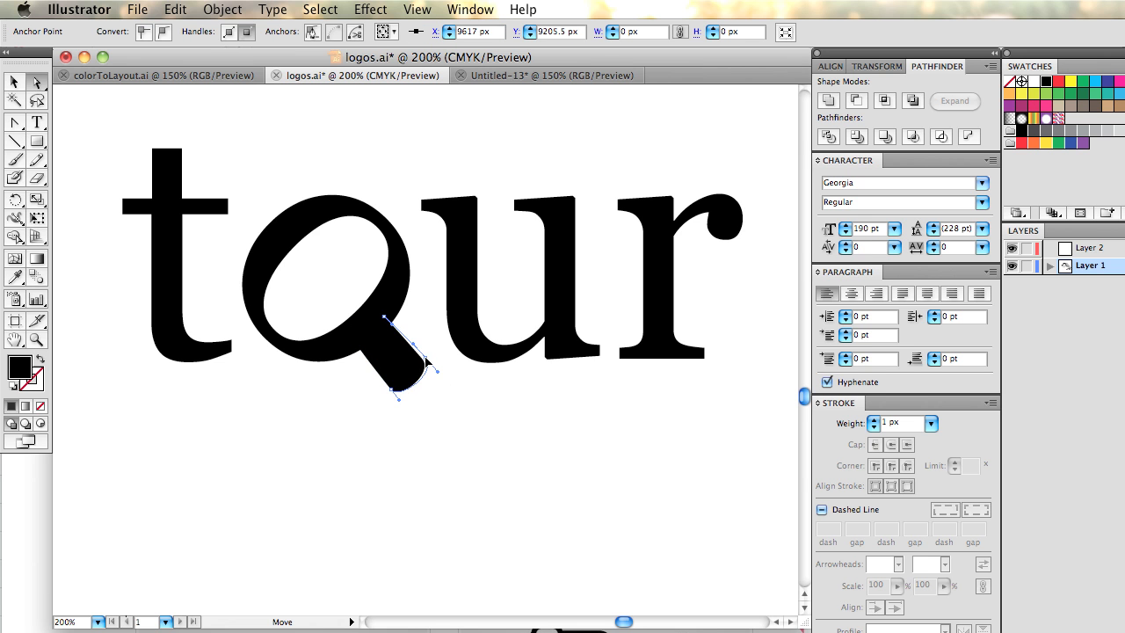
Fine-tune the lower-left anchor and curve at the neck's end, bringing the neck to about 43 by 44 px.
left_click(396, 383)
left_click_drag(397, 387, 415, 395)
left_click(431, 397)
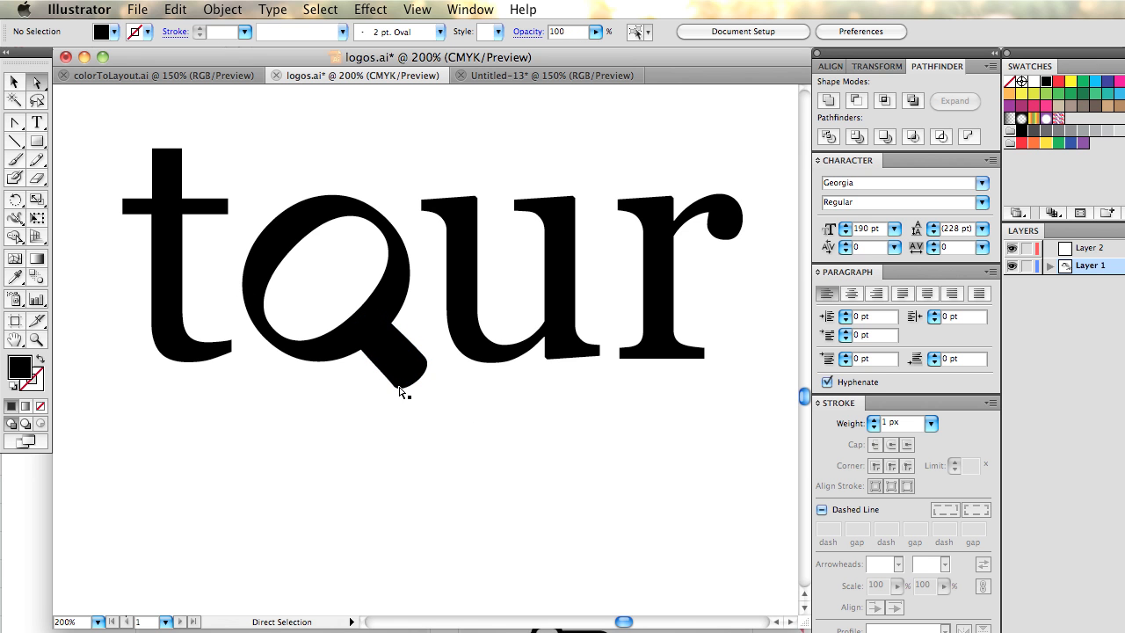
left_click(399, 386)
left_click_drag(394, 387, 393, 387)
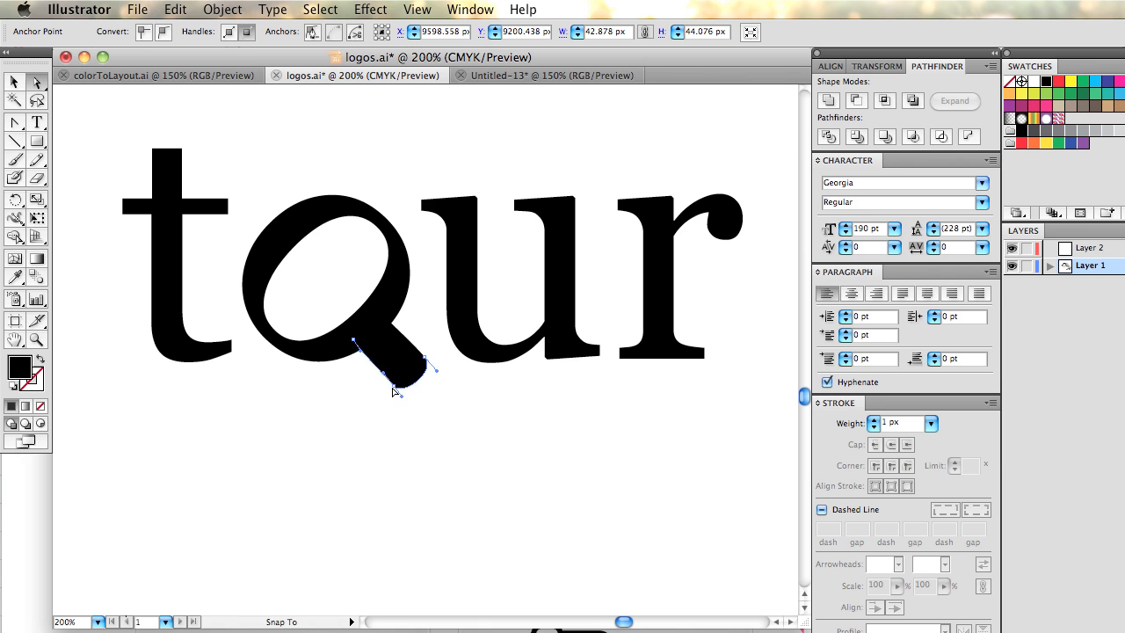
left_click(477, 396)
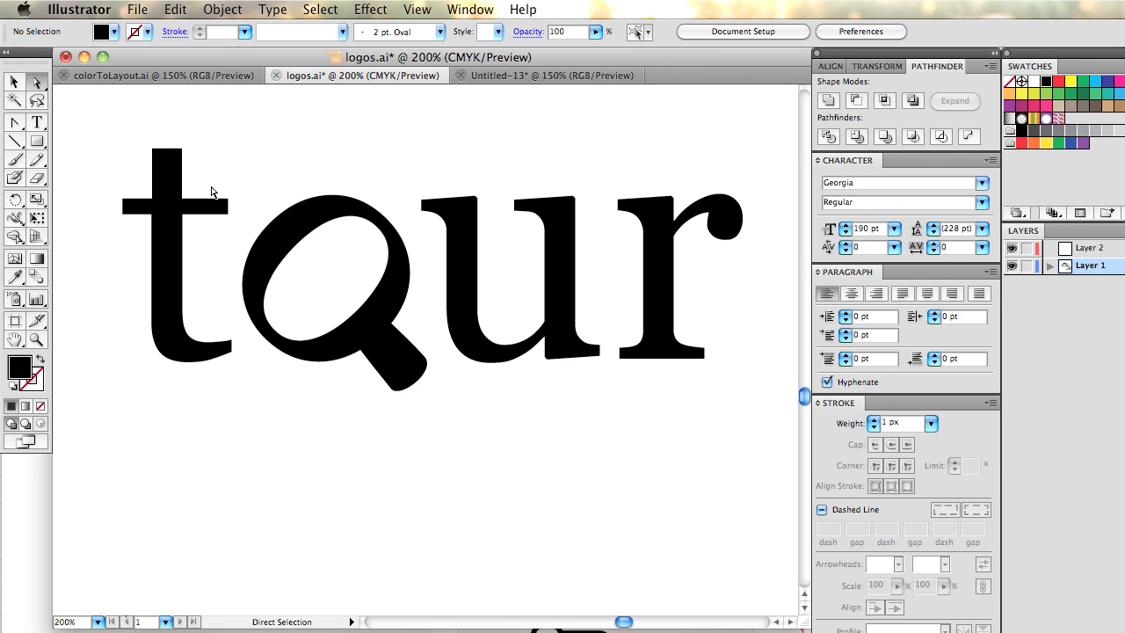
Draw a long, widening black handle about 166 by 187 px down and right from the neck's end with the Pen tool, closing it with a curve.
left_click_drag(14, 123, 71, 127)
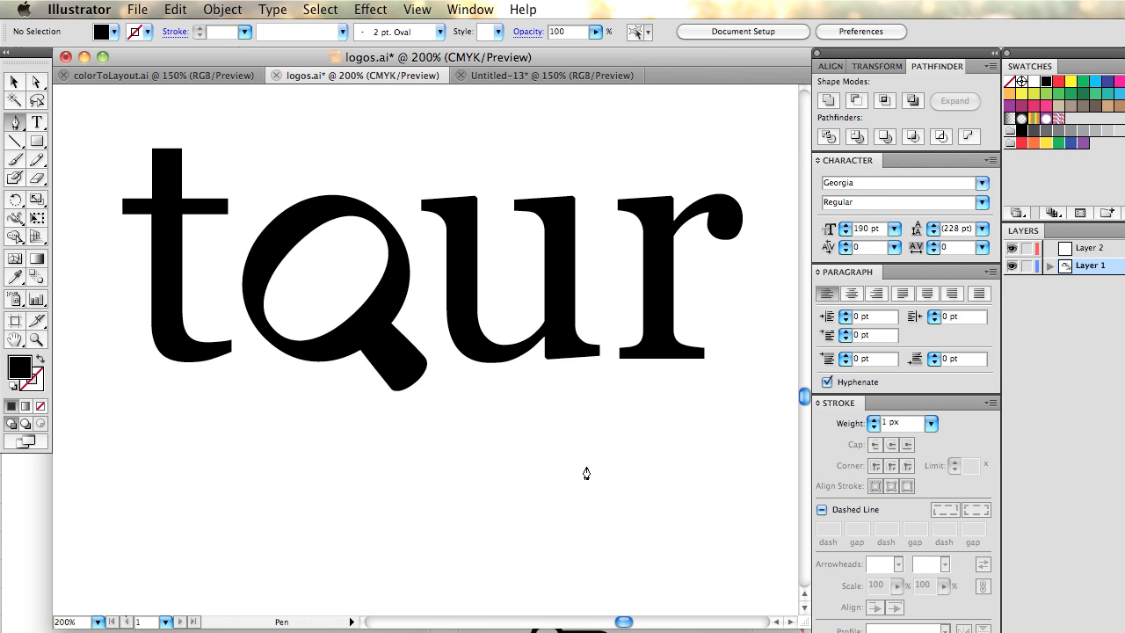
left_click(388, 393)
left_click_drag(586, 595, 460, 373)
left_click_drag(499, 461, 517, 484)
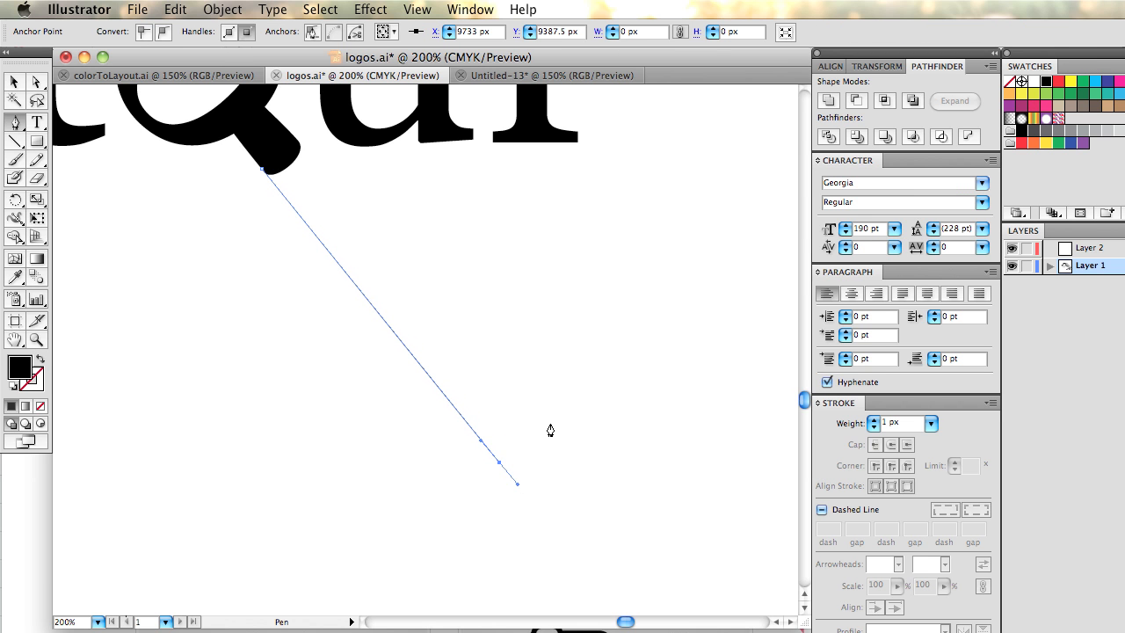
left_click_drag(548, 424, 528, 398)
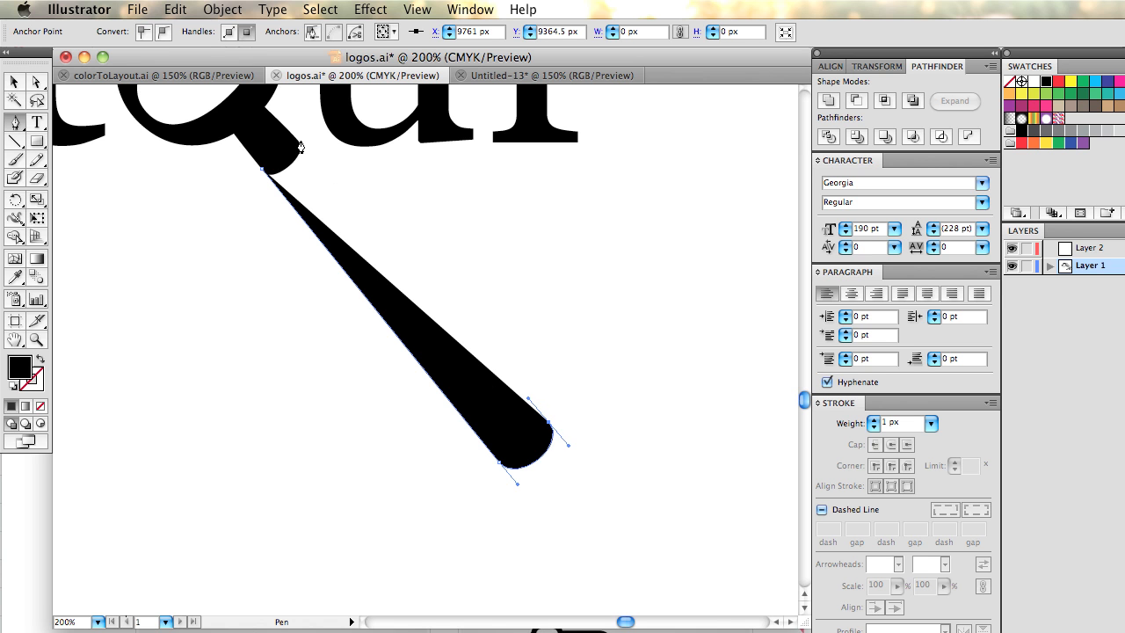
left_click_drag(299, 151, 287, 132)
left_click(263, 166)
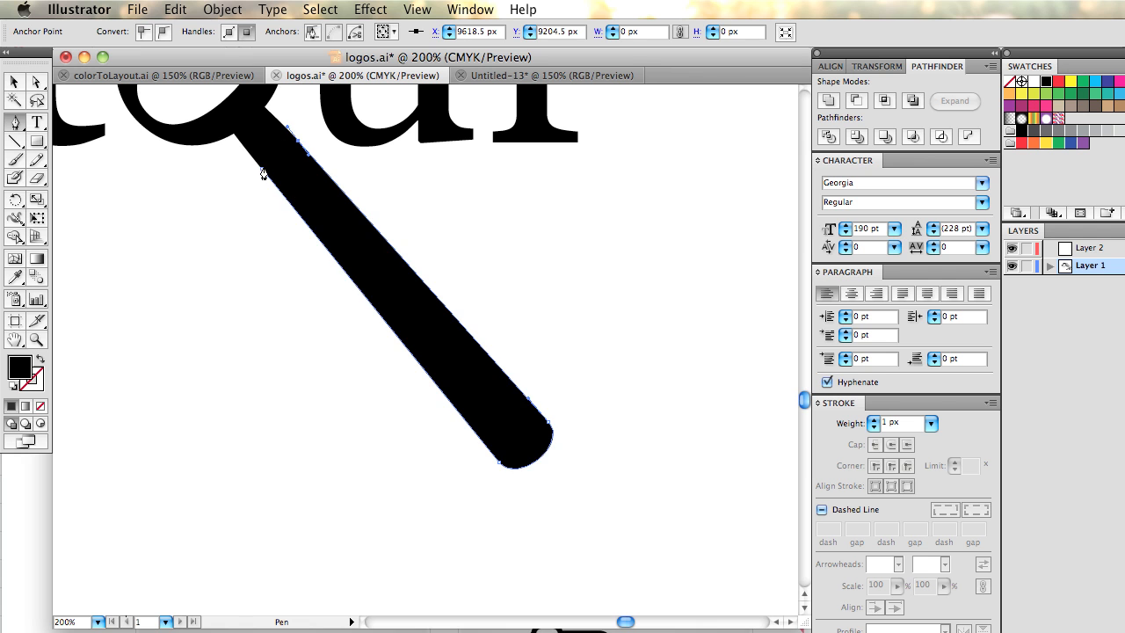
left_click(262, 169)
key("super+z")
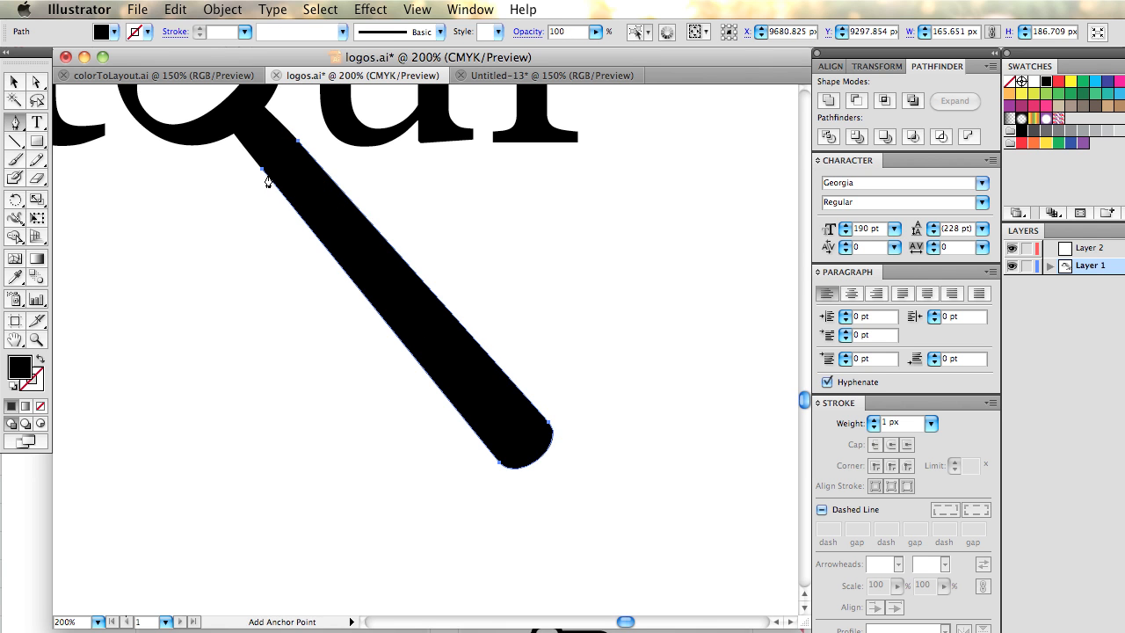
left_click_drag(262, 171, 280, 189)
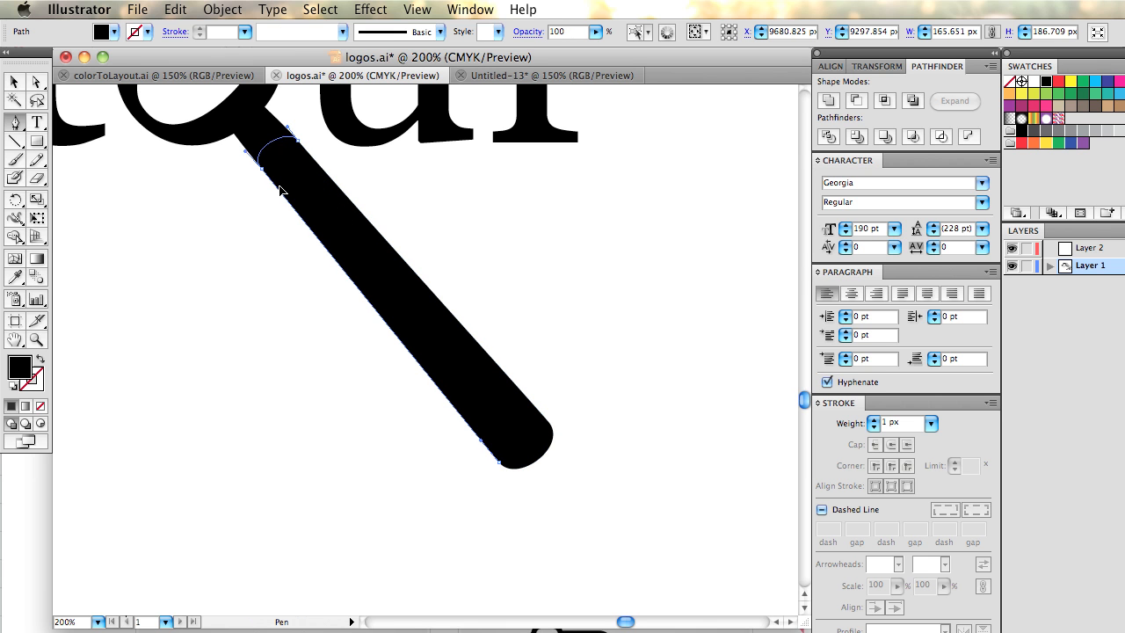
Adjust the direction handles on the long handle's right-hand anchors to make its upper and lower ends rounder.
left_click(36, 81)
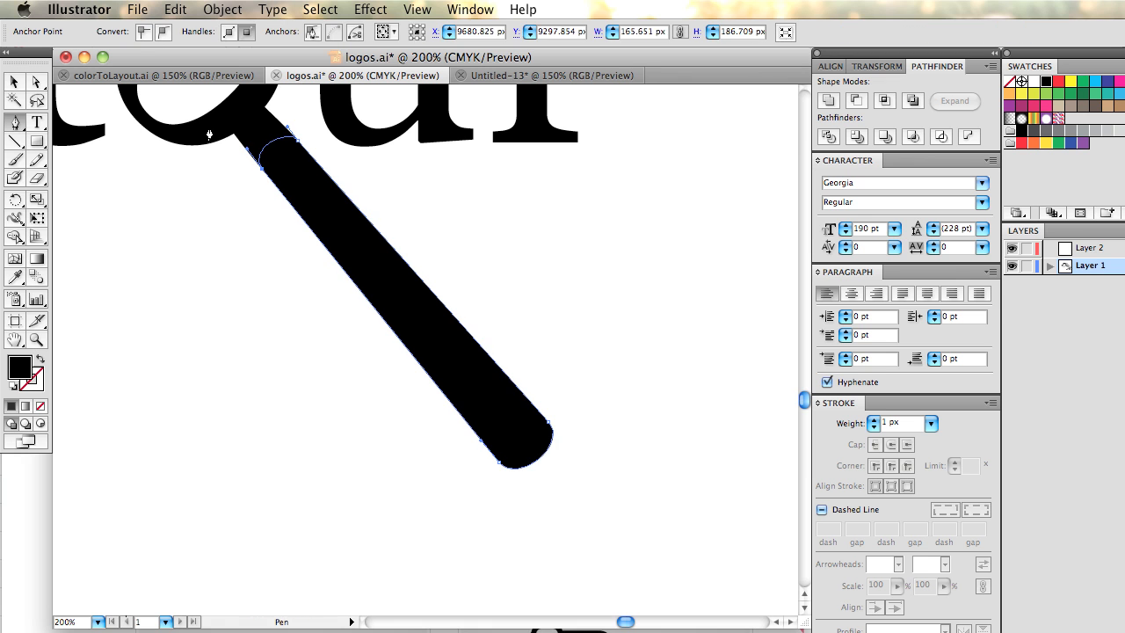
left_click_drag(287, 129, 281, 116)
left_click(444, 360)
left_click(565, 420)
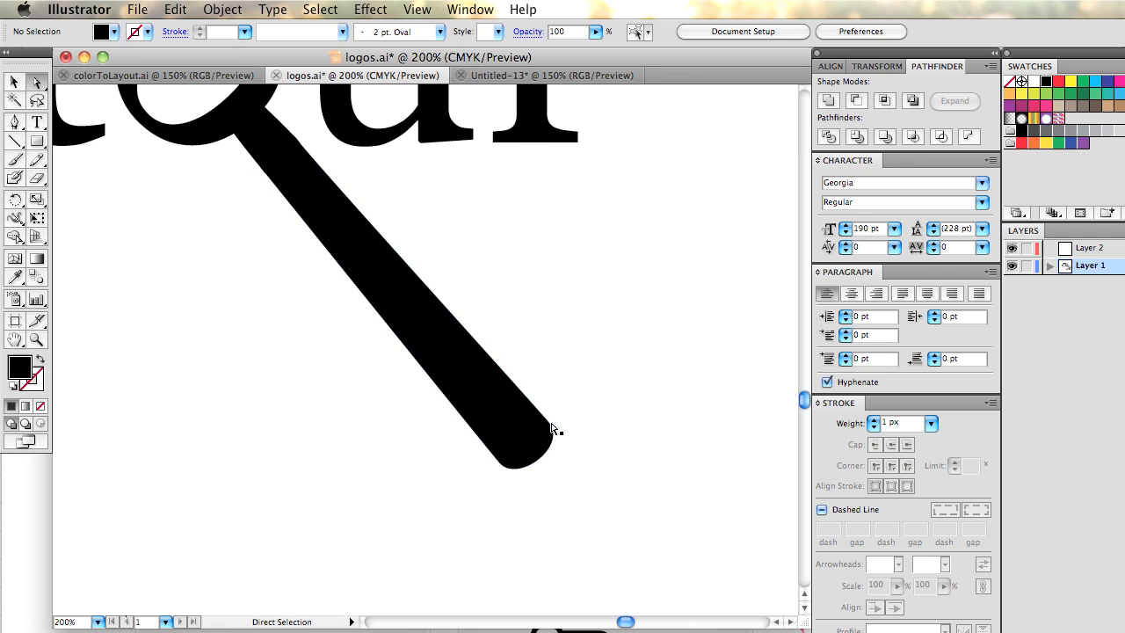
left_click(550, 423)
left_click_drag(571, 450, 572, 450)
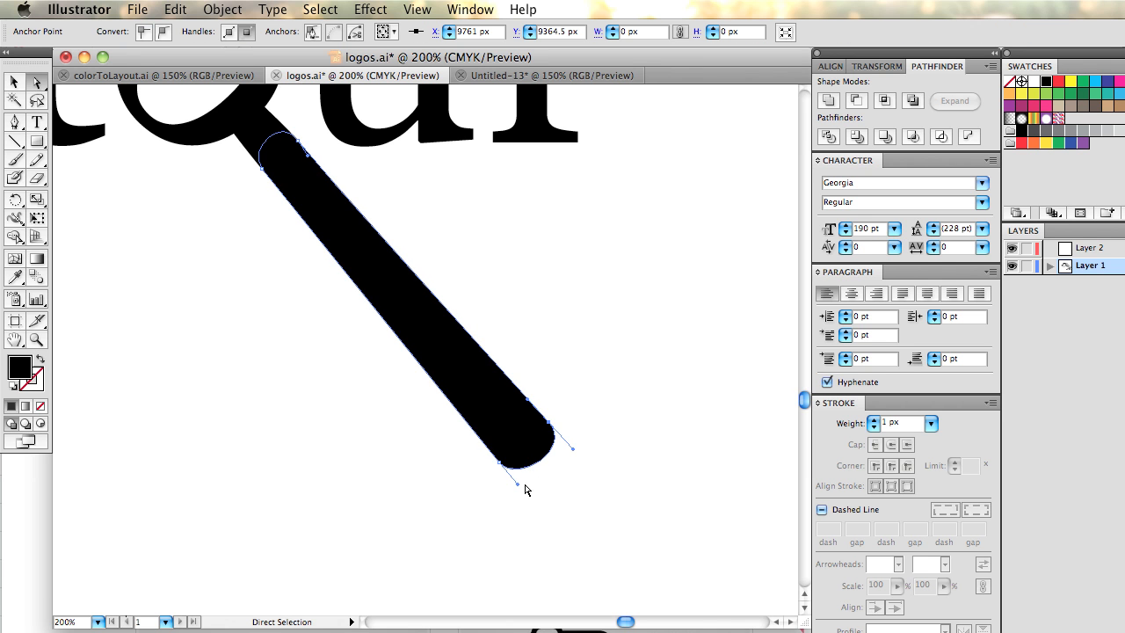
Extend the direction handle on the long handle's lower-left anchor to round its bottom end further.
left_click_drag(518, 484, 523, 490)
left_click(599, 384)
left_click(471, 359)
Fill the short neck between the o and the long handle with white.
left_click(266, 128)
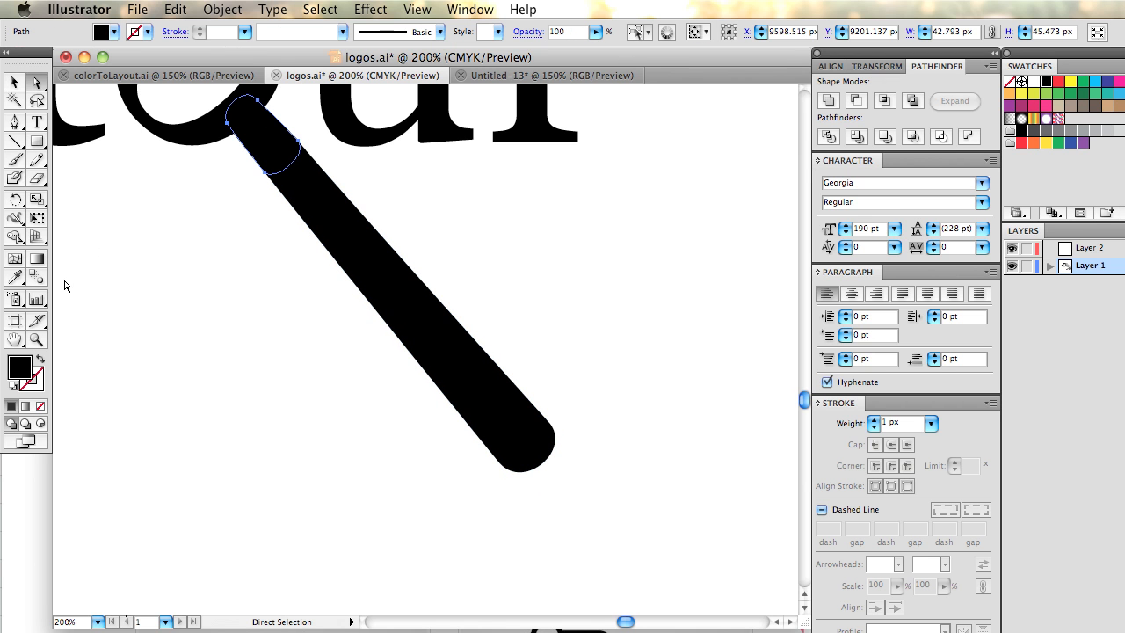
key("Delete")
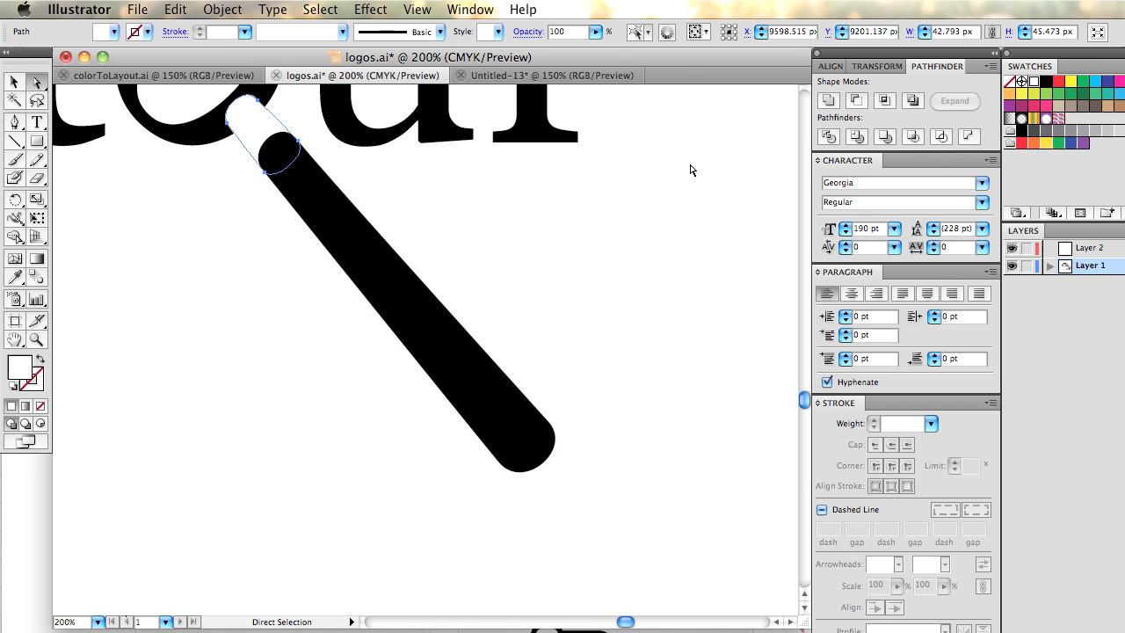
key("super+minus")
key("super+minus")
key("super+minus")
key("super+minus")
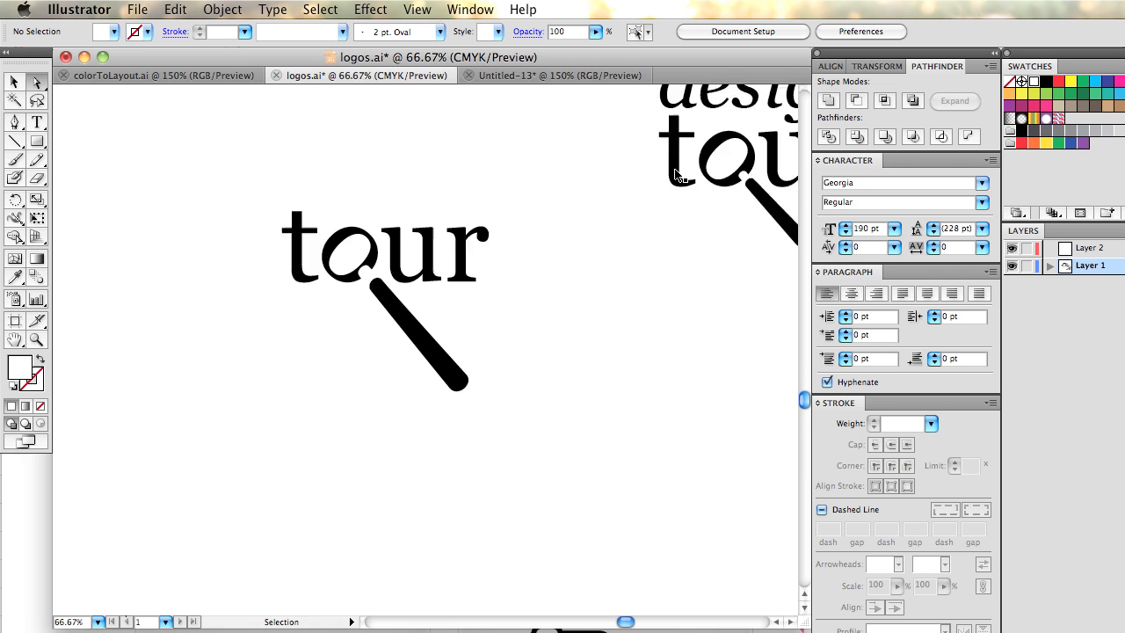
Shorten the long handle to about 103 by 117 px by moving its lower-end anchors up and toward the neck.
key("super+plus")
key("super+plus")
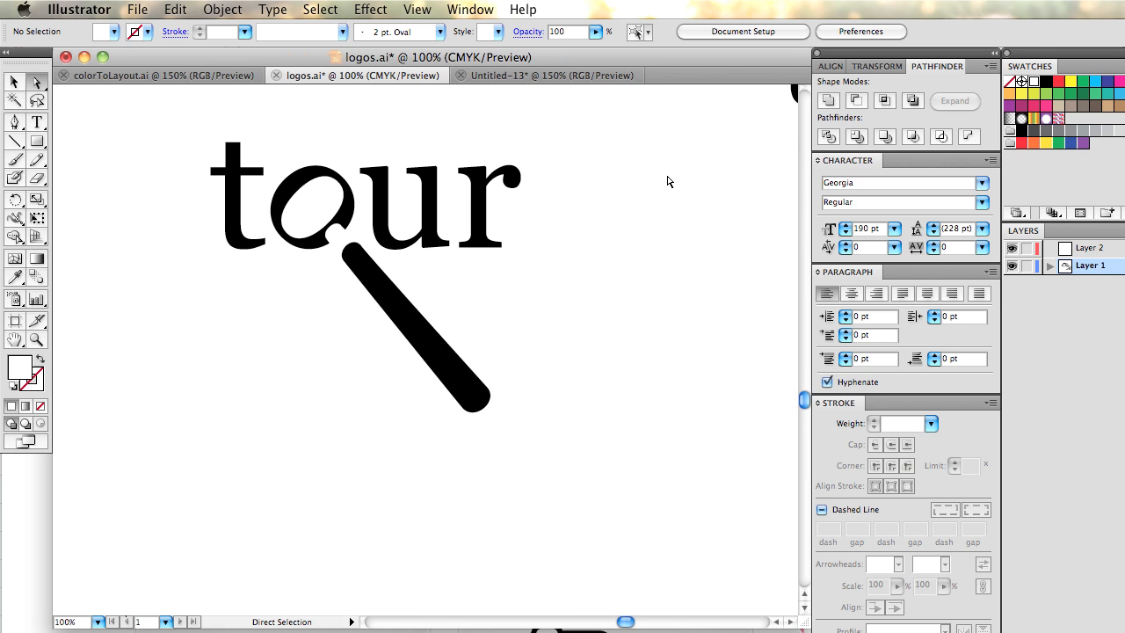
left_click_drag(564, 357, 401, 331)
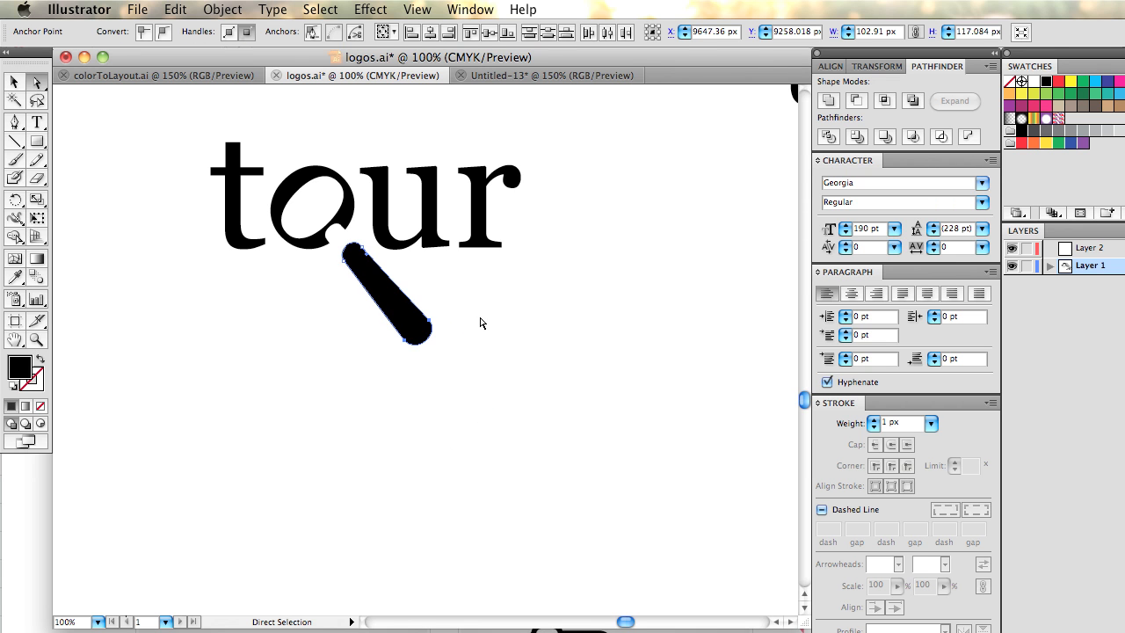
left_click(475, 324)
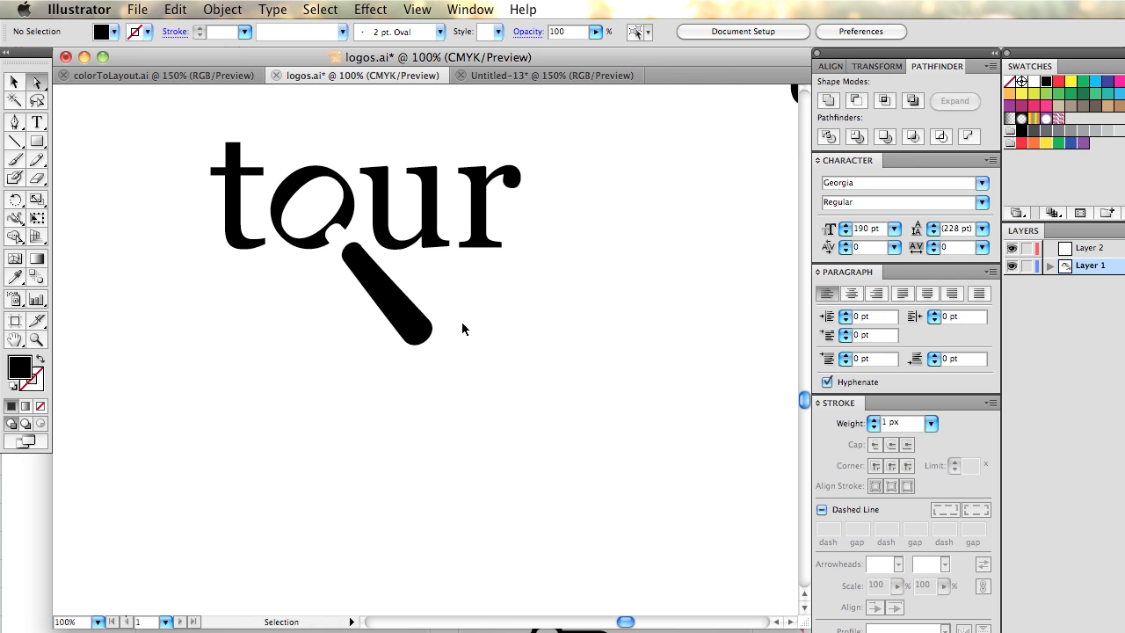
Add the word "design" in Georgia Regular at 190 pt above and left of the new "tour" lettering.
key("super+equal")
key("super+minus")
key("super+minus")
key("super+minus")
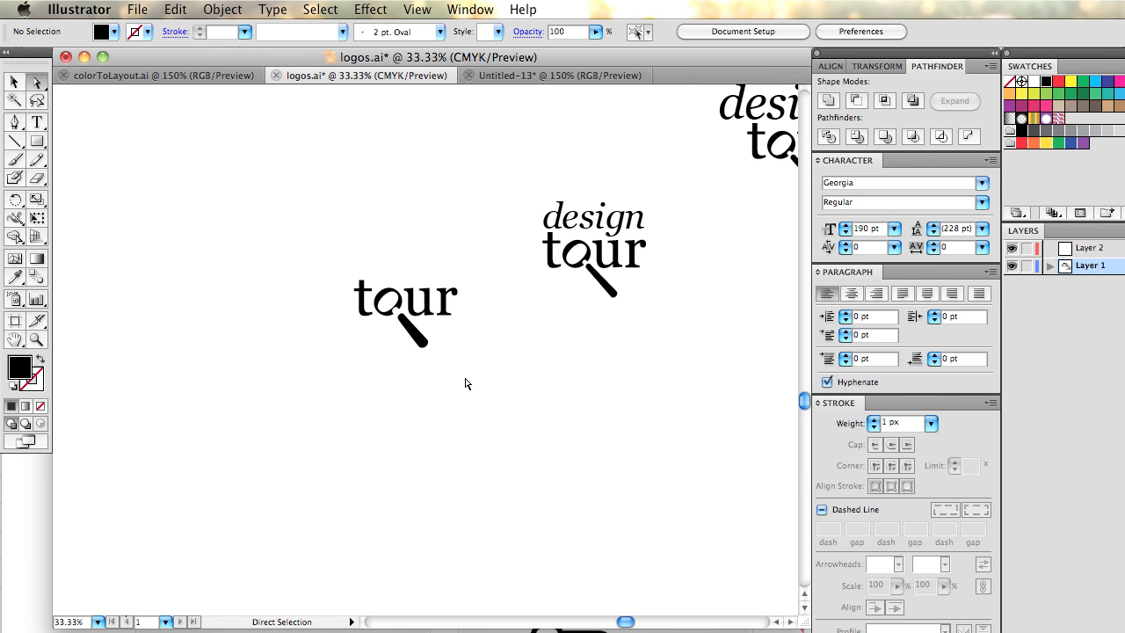
left_click(14, 82)
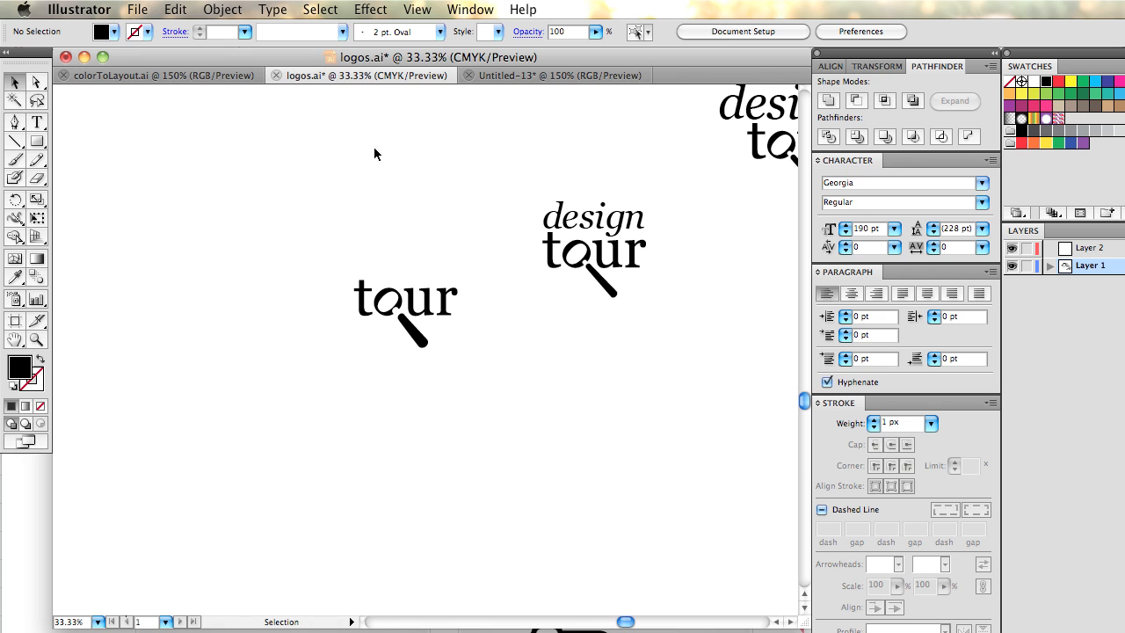
key("t")
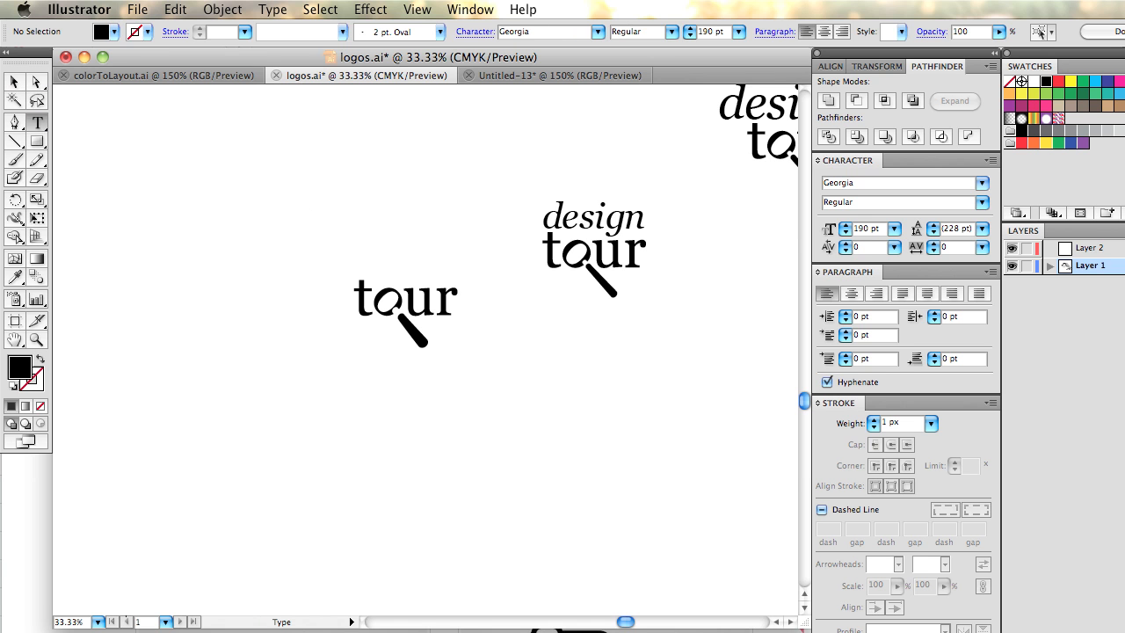
left_click(265, 235)
type("dis")
key("BackSpace")
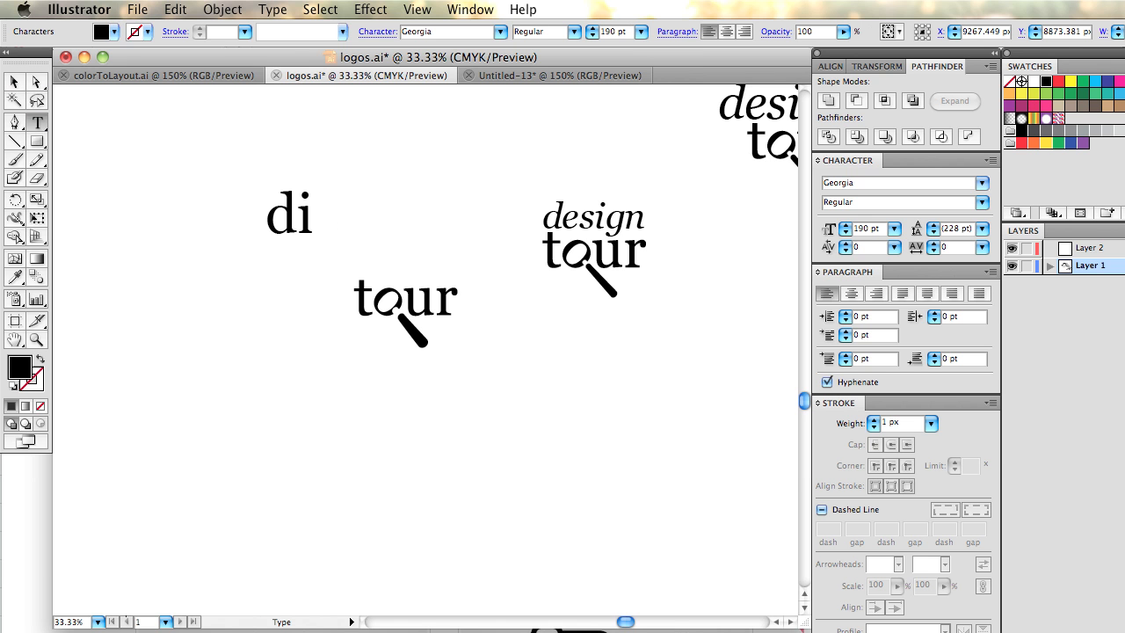
key("BackSpace")
type("esign")
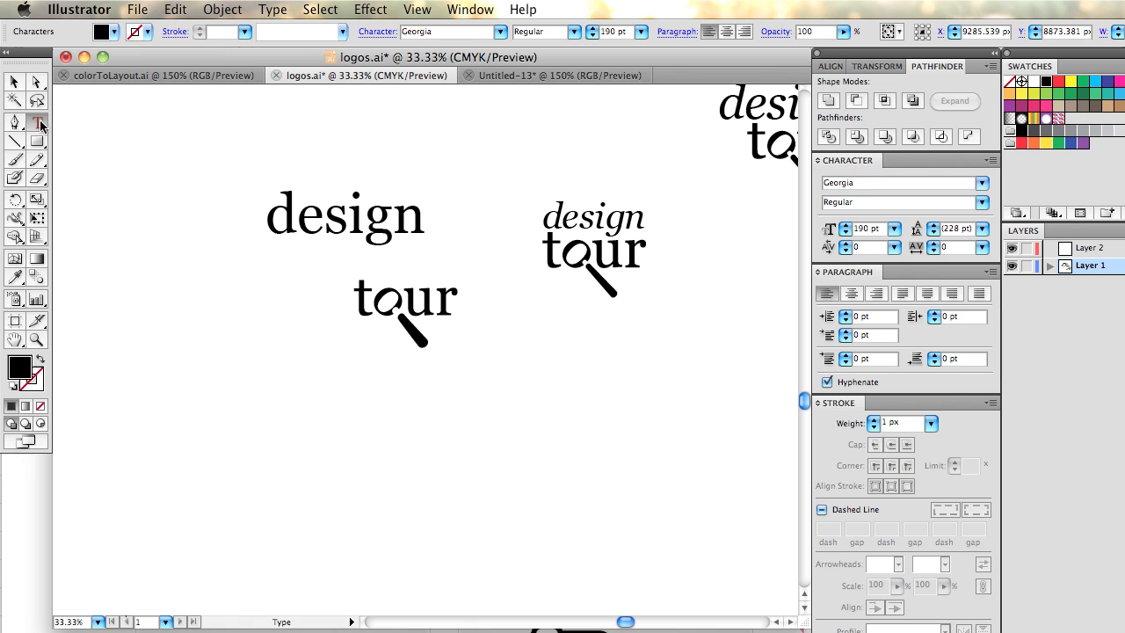
left_click(15, 82)
left_click(343, 339)
left_click(371, 222)
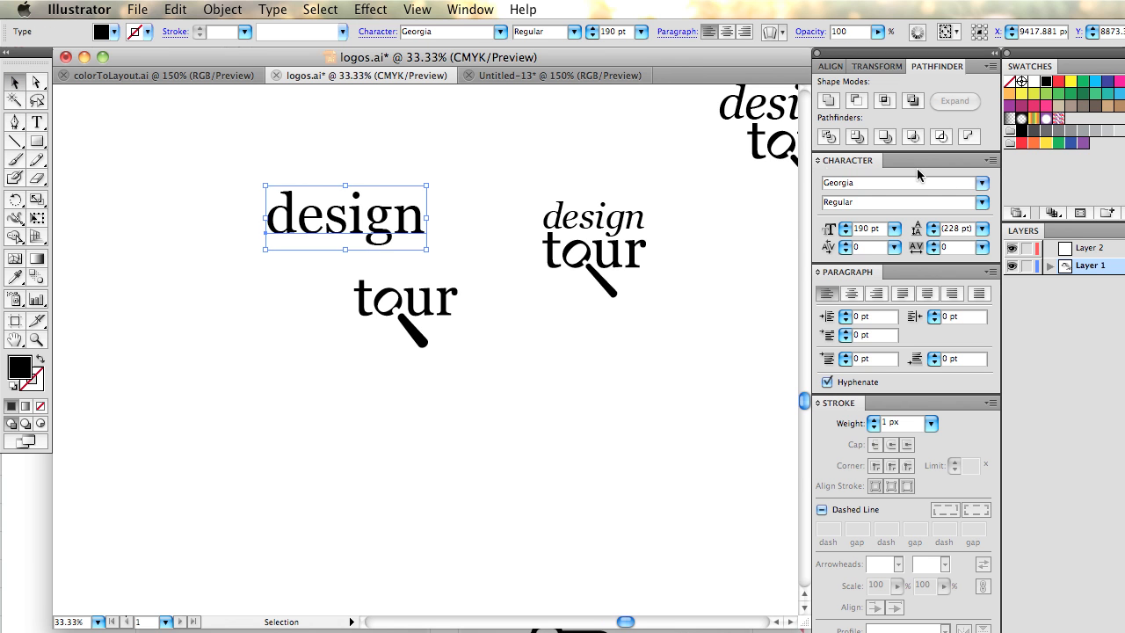
double_click(852, 184)
type("ITa")
key("BackSpace")
key("BackSpace")
key("BackSpace")
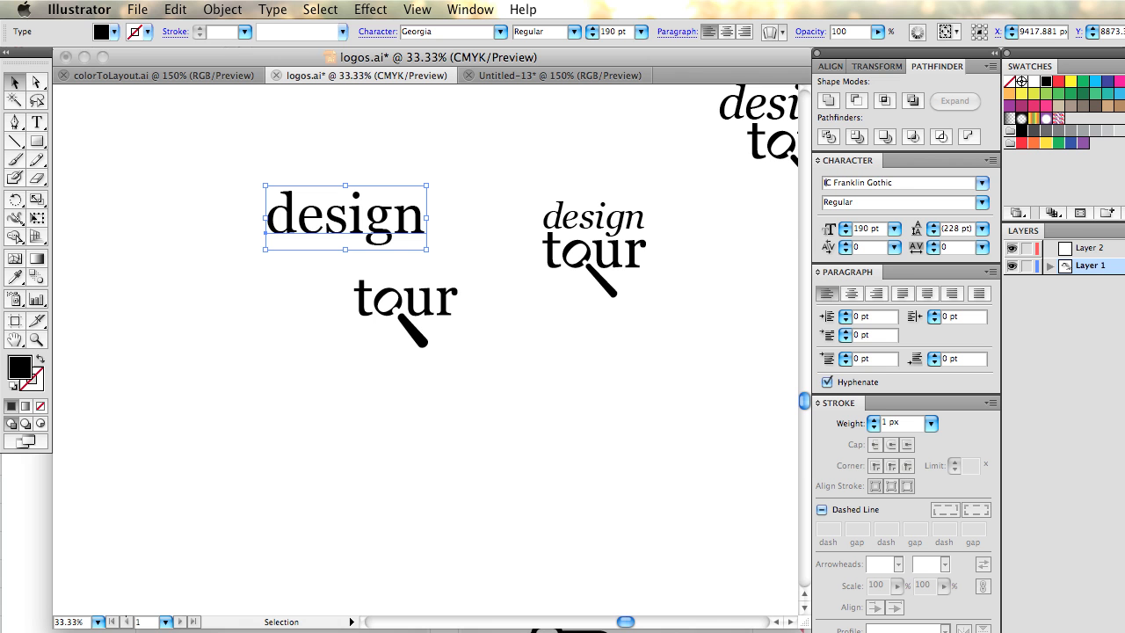
key("super+a")
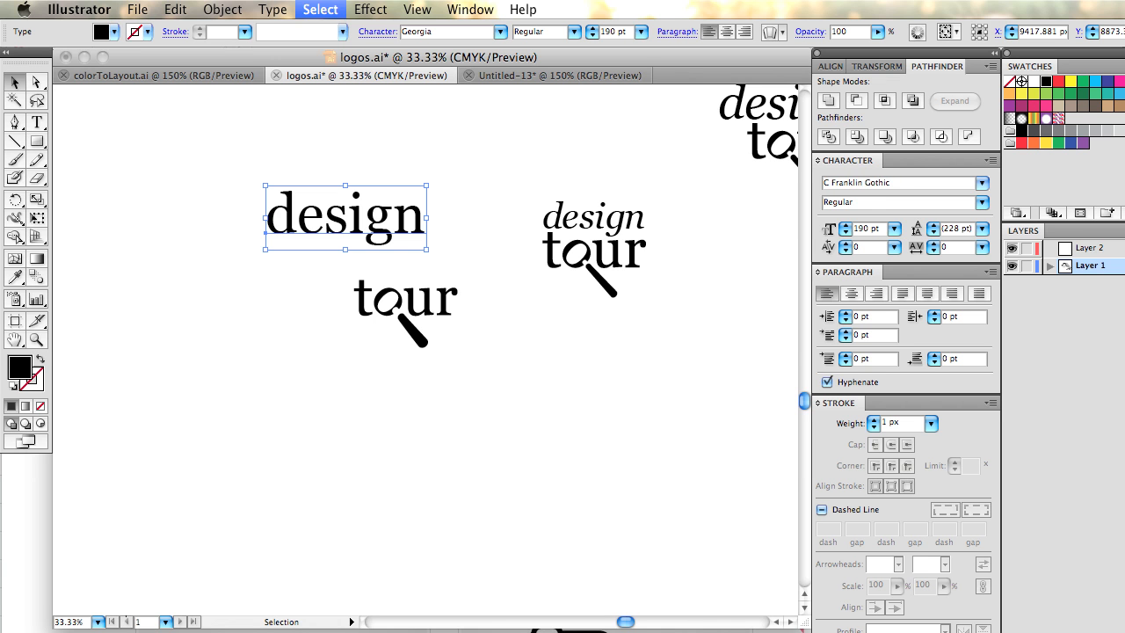
left_click(528, 479)
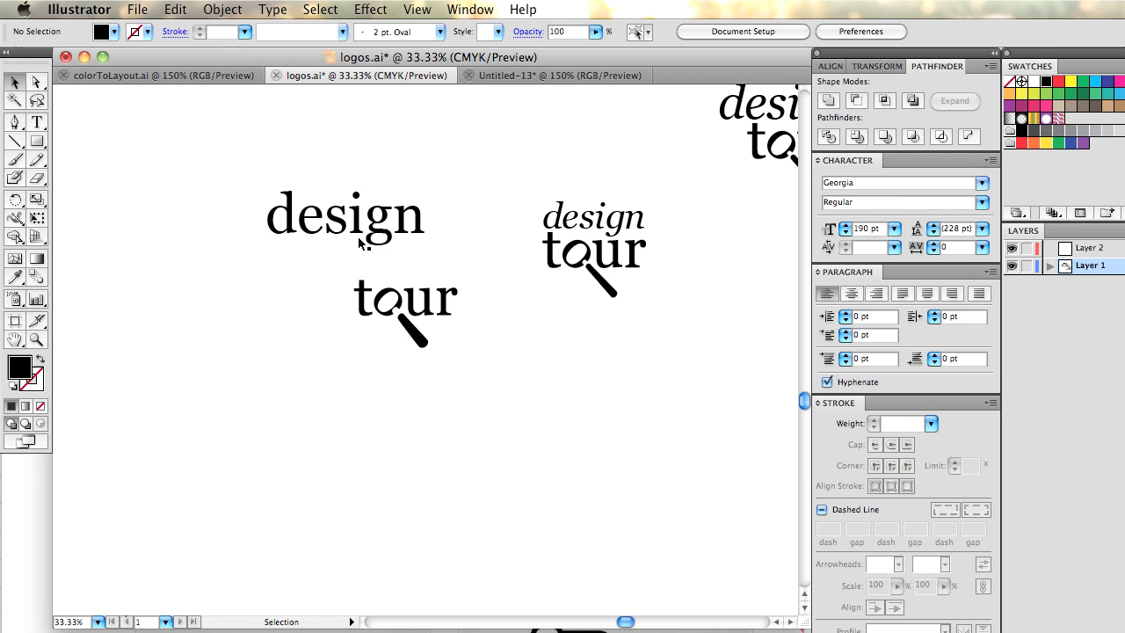
Change the font style of the word "design" to Italic.
left_click(362, 244)
left_click(834, 183)
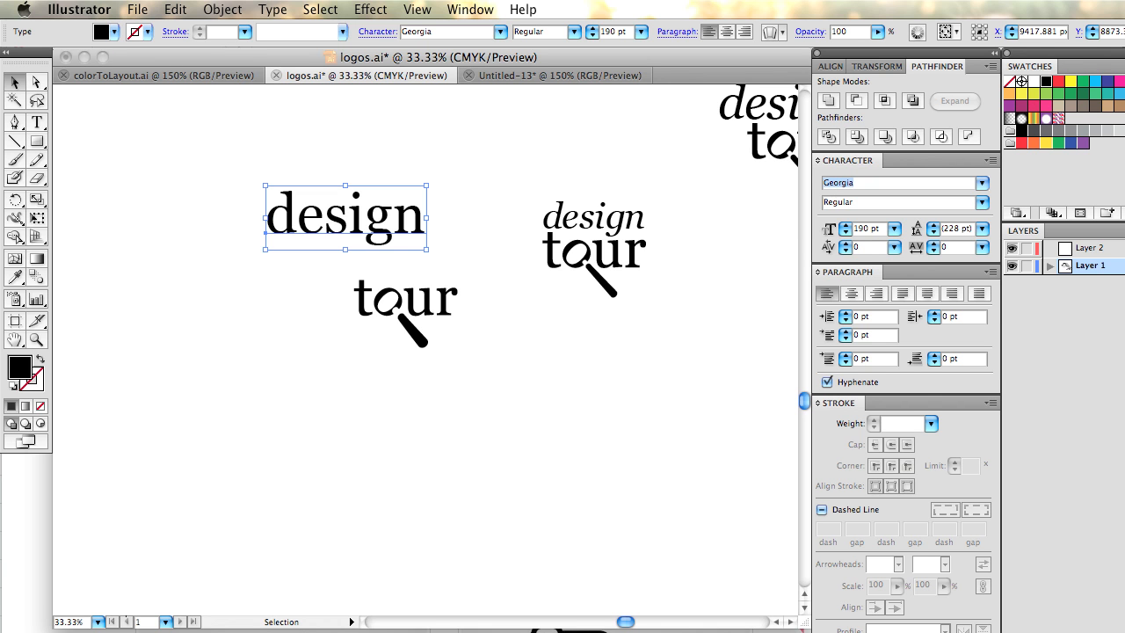
left_click(826, 203)
type("Italic")
key("Return")
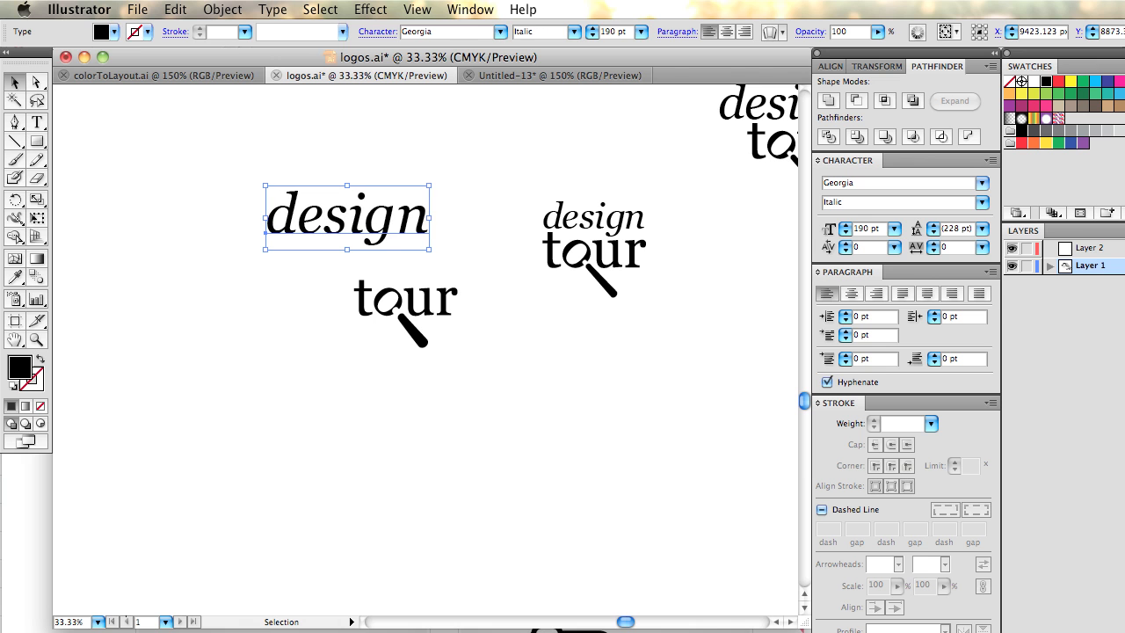
left_click(229, 502)
Move "design" directly above "tour" and scale it down proportionally to match the width of "tour".
left_click_drag(369, 222, 400, 264)
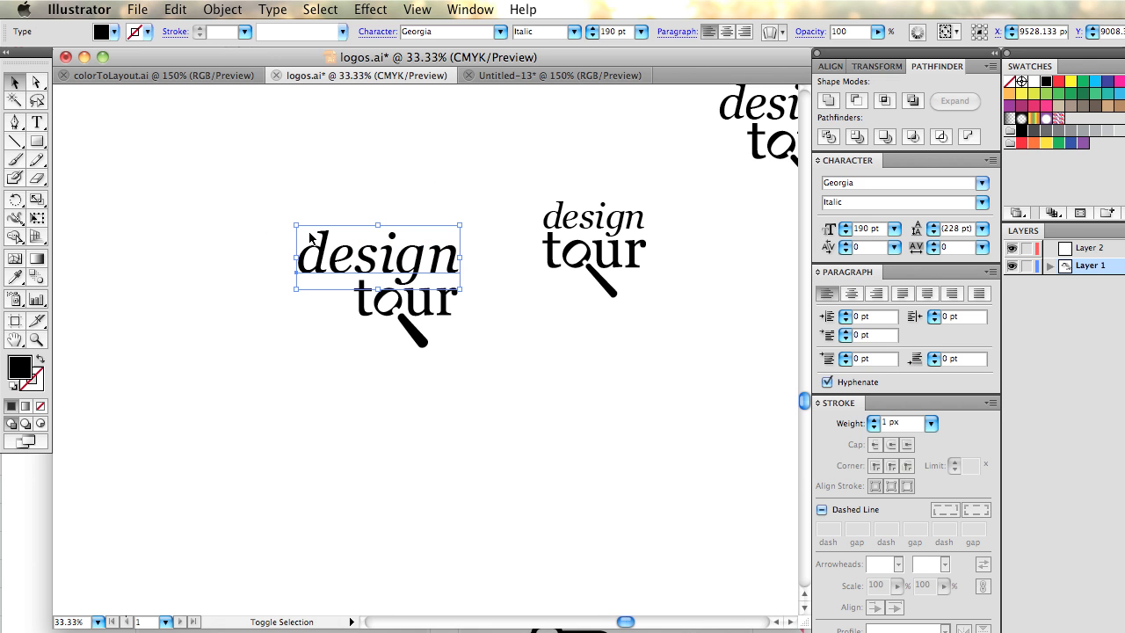
left_click_drag(297, 224, 358, 229)
left_click(485, 220)
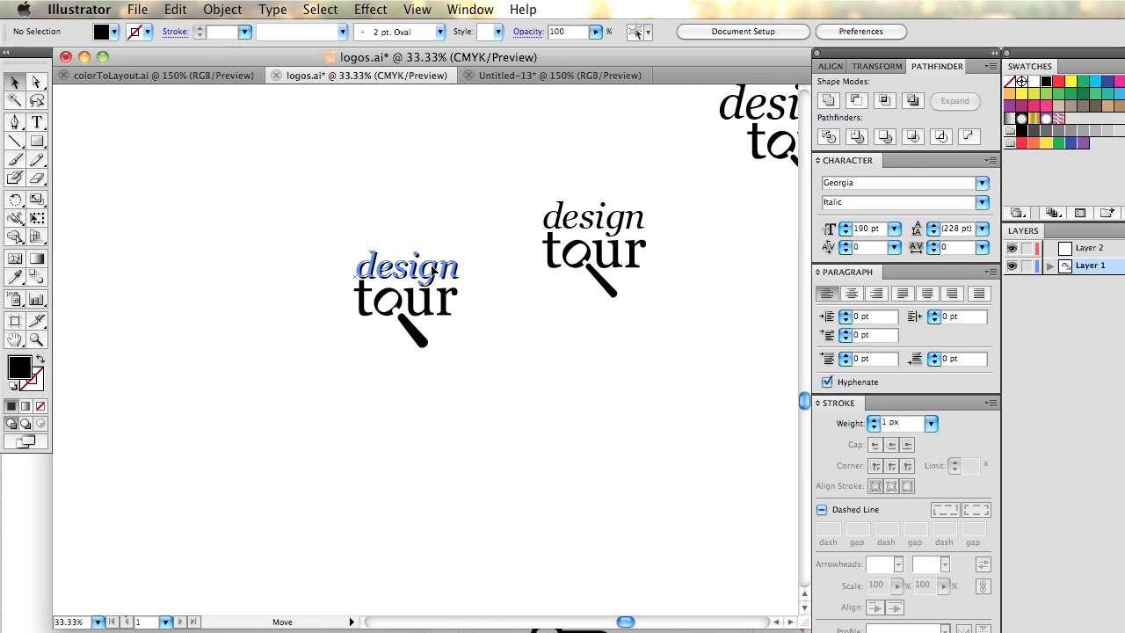
left_click(434, 269)
left_click(486, 237)
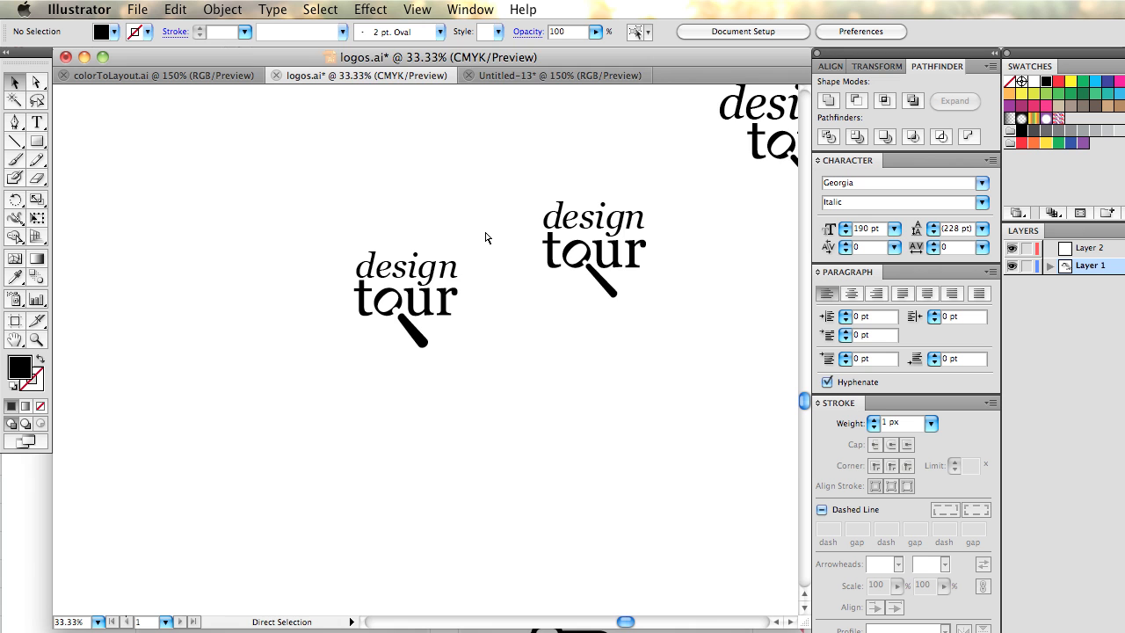
Enlarge "design" slightly toward the upper left, to a font size of about 124 pt.
key("ctrl+equal")
key("ctrl+equal")
key("ctrl+equal")
left_click_drag(488, 238, 497, 376)
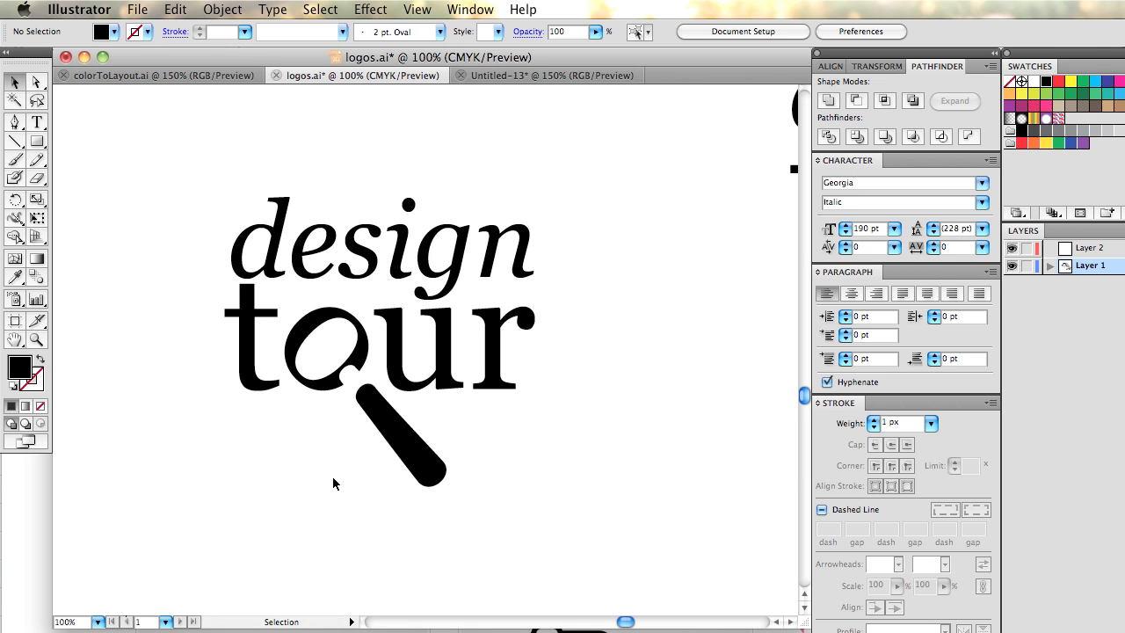
left_click(254, 270)
left_click_drag(226, 189, 217, 179)
left_click(158, 211)
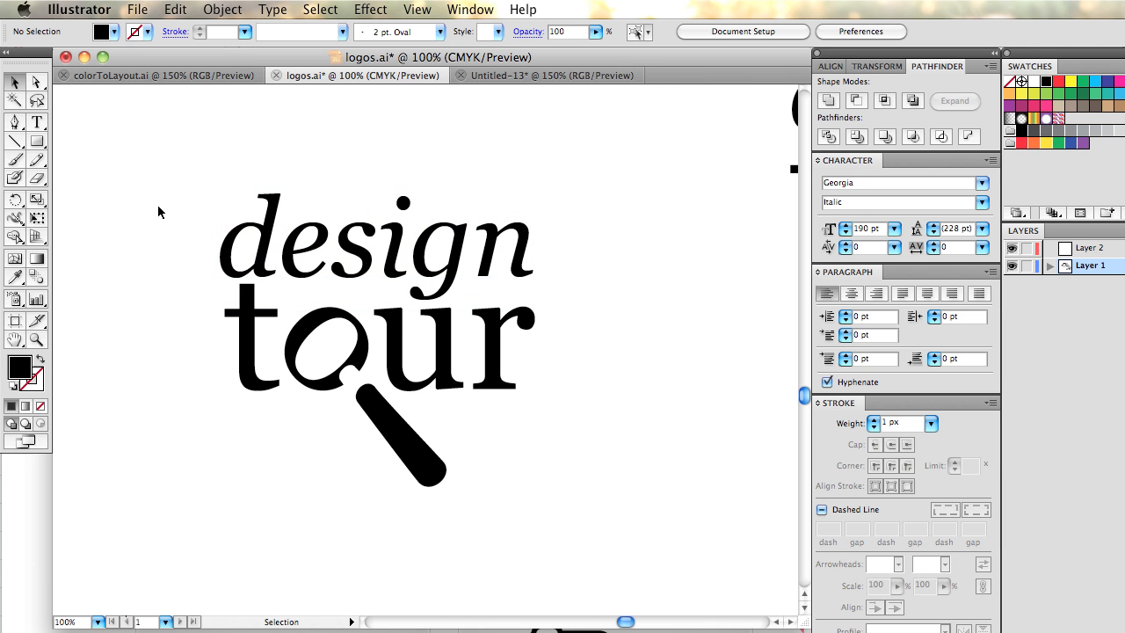
Tighten the kerning between the g and n of "design" to -24.
key("t")
left_click(479, 255)
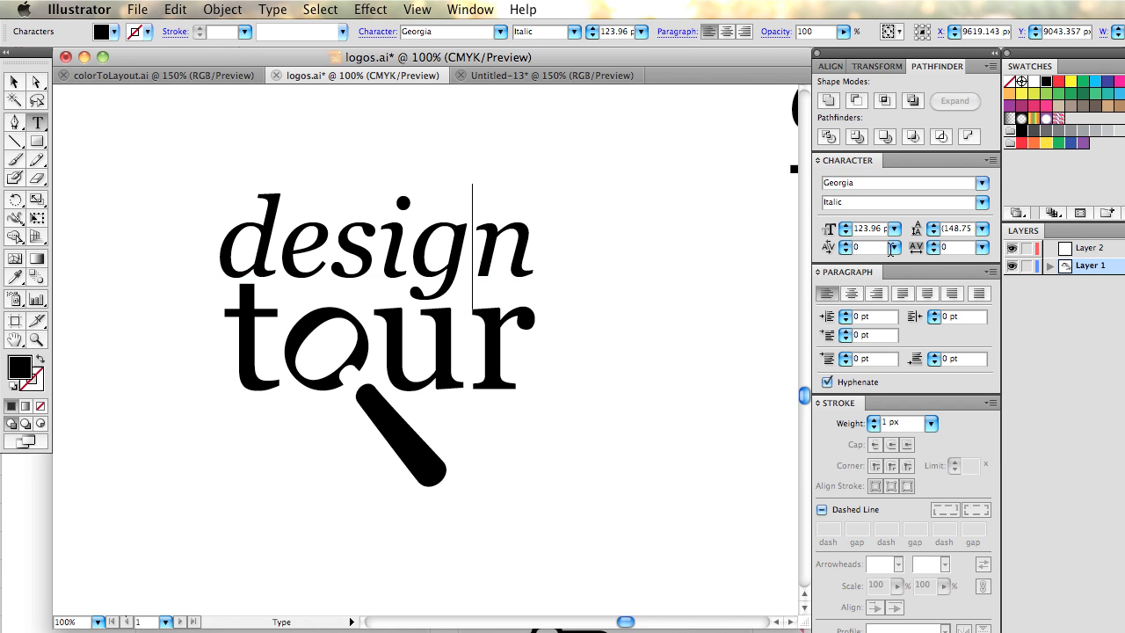
left_click(847, 251)
left_click(847, 251)
left_click(846, 252)
left_click(847, 252)
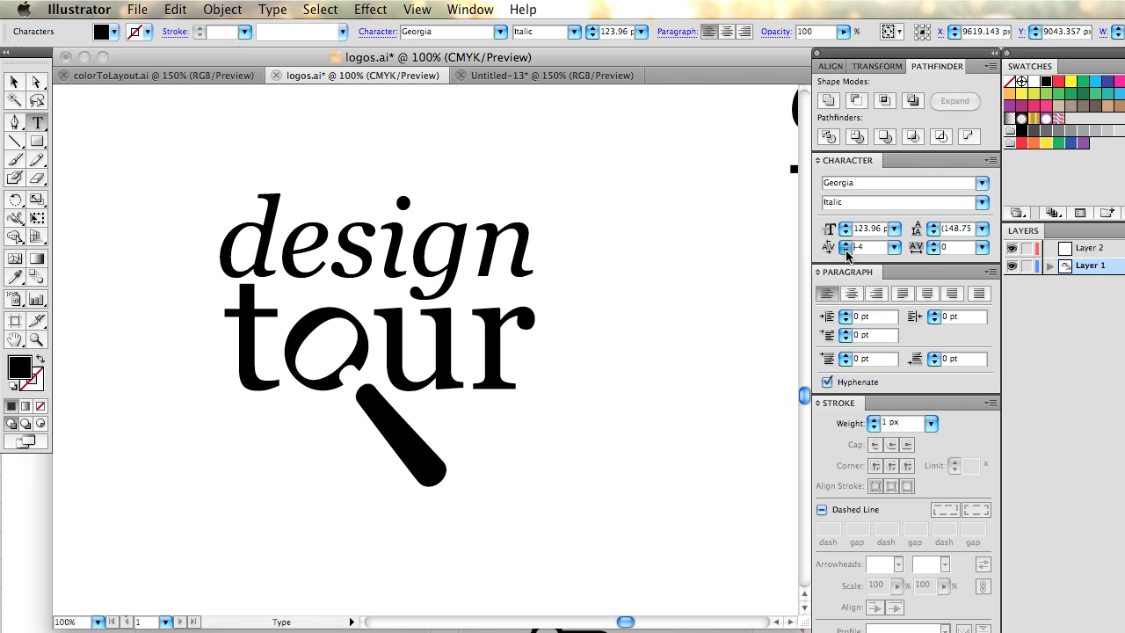
left_click_drag(868, 247, 852, 249)
type("-24")
key("Return")
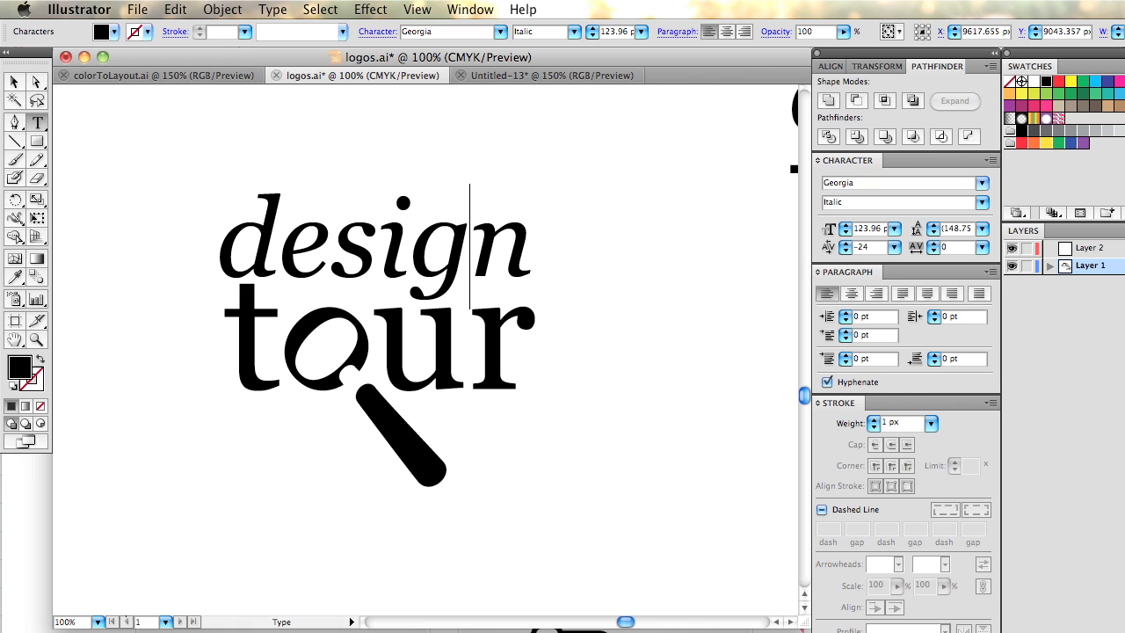
Loosen the kerning between the g and n of "design" to -18 and finish editing the text.
double_click(862, 248)
type("18")
key("Return")
key("Left")
key("Left")
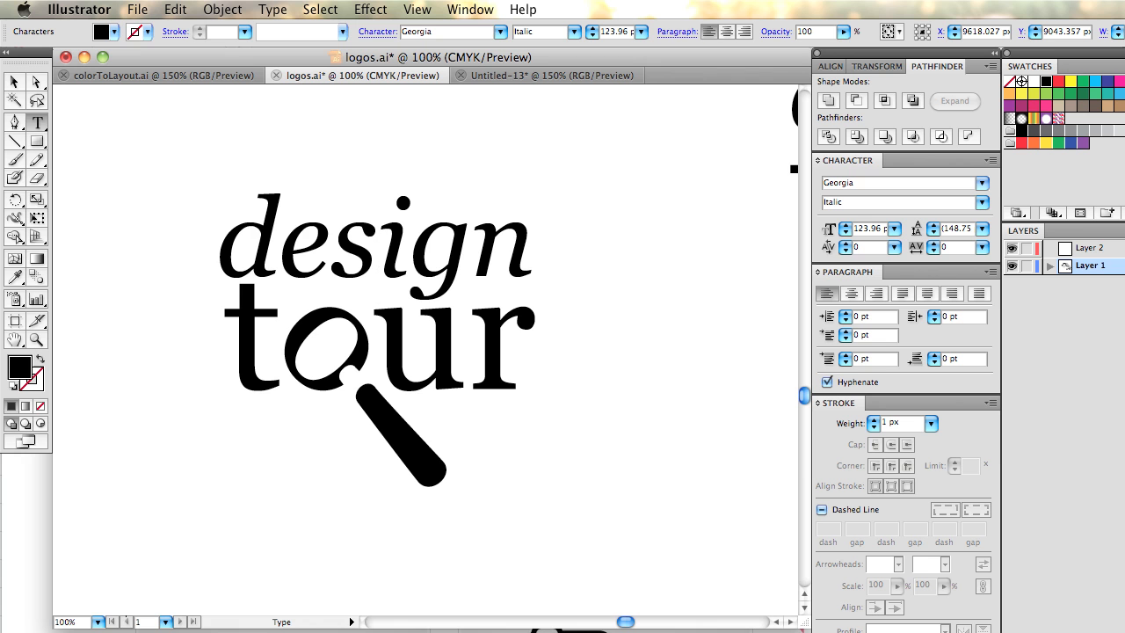
key("Escape")
left_click(228, 427)
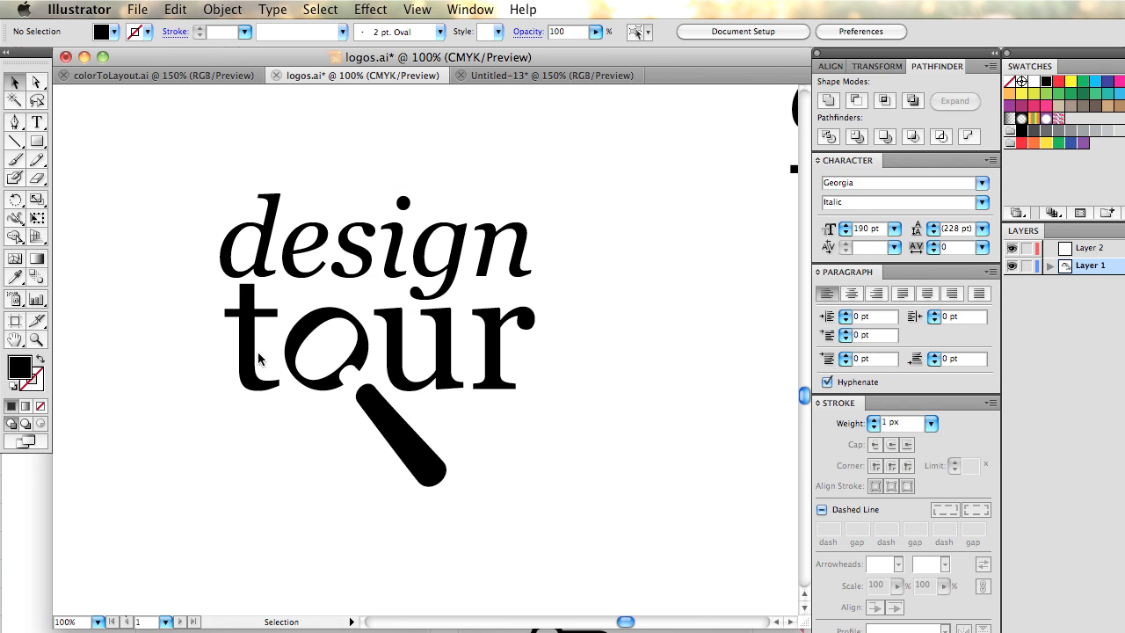
left_click(299, 357)
left_click(350, 377, "shift")
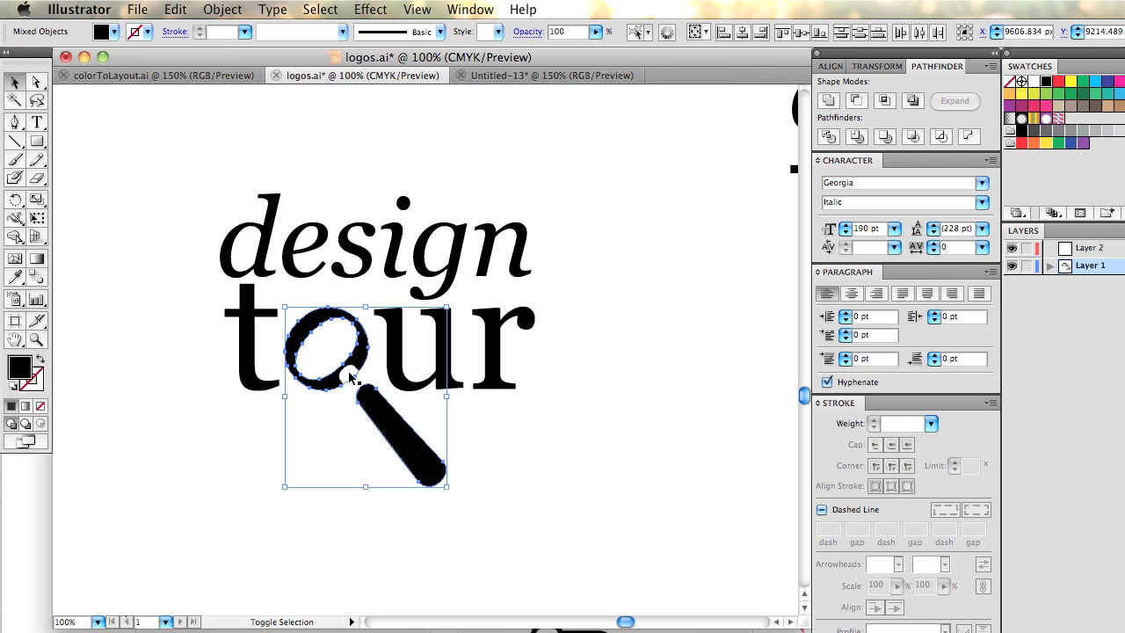
left_click(354, 381, "shift")
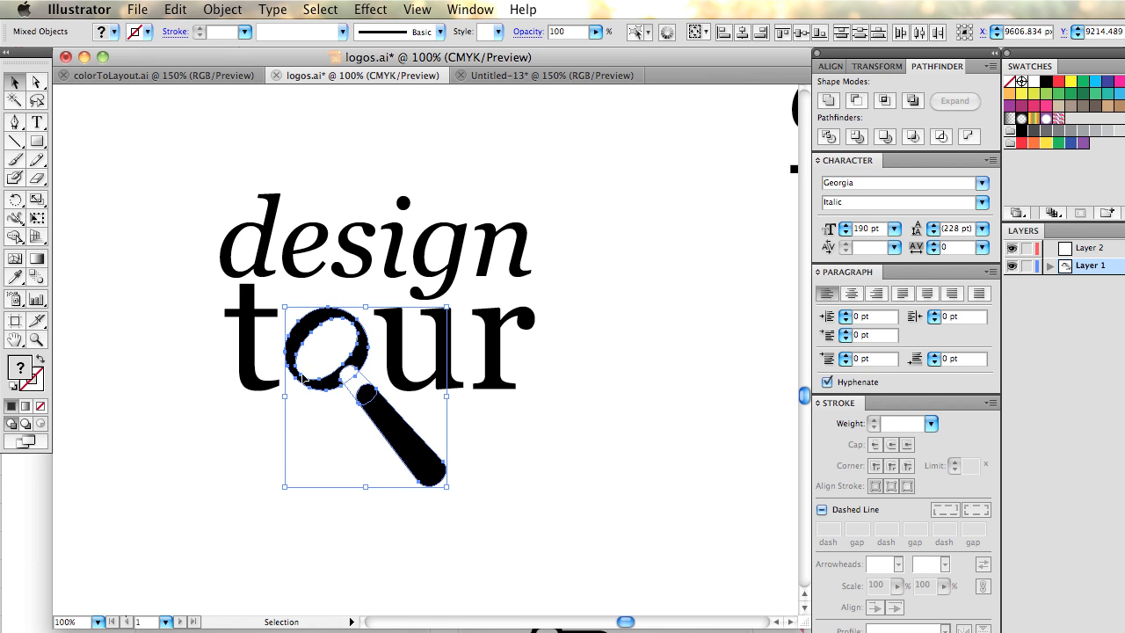
Nudge the t of "tour" to the right in small increments until it sits just beside the o.
left_click(251, 355)
key("Right")
key("Right")
key("Right")
key("Right")
key("Right")
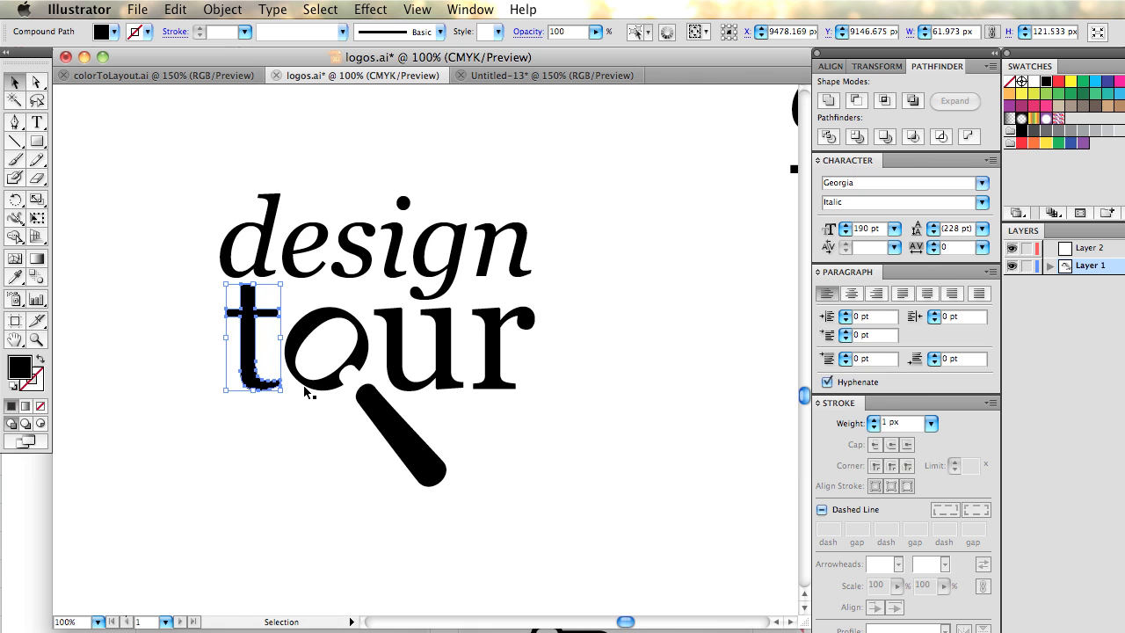
key("Right")
key("Right")
key("Right")
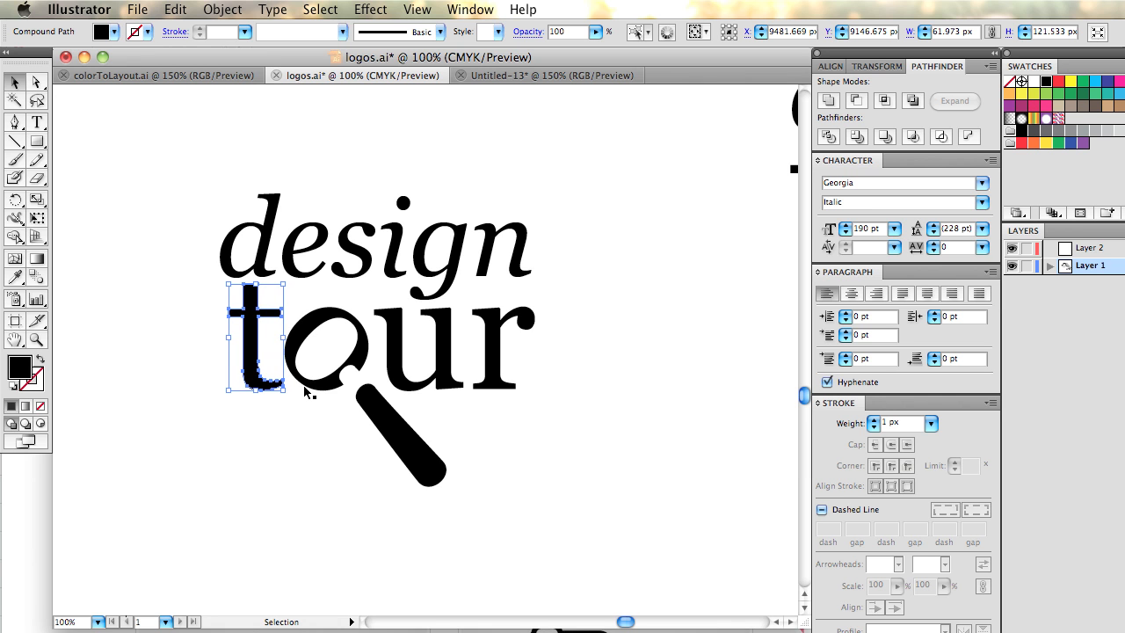
key("Right")
key("Right")
key("Right")
left_click(243, 509)
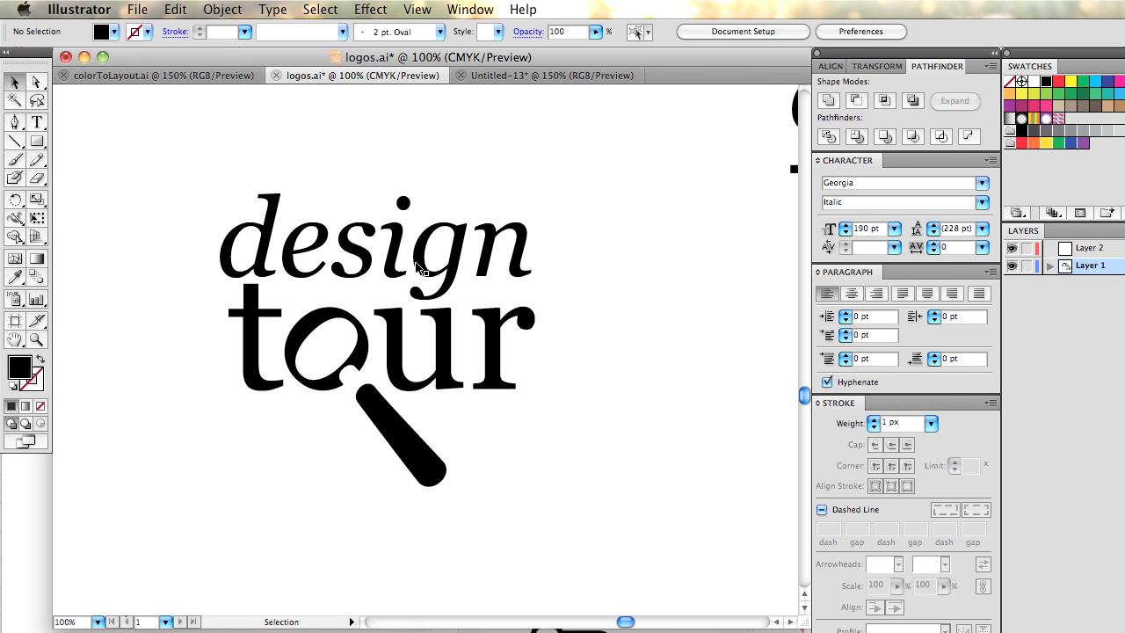
Try a kerning of -10 between the d and e of "design".
double_click(279, 264)
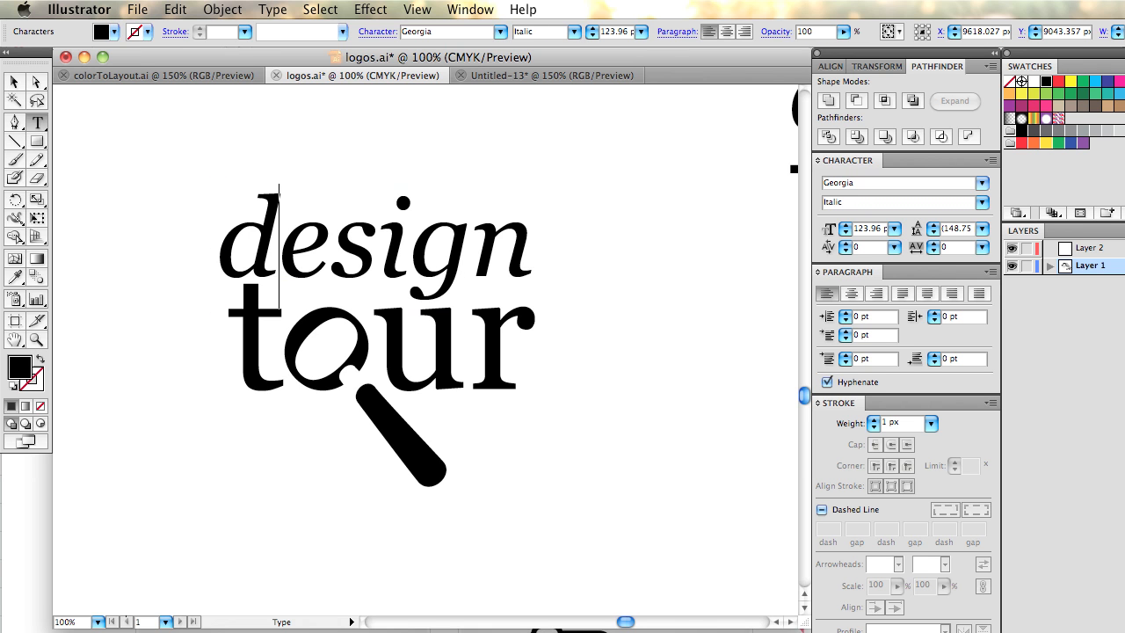
left_click(850, 247)
type("-10")
key("Return")
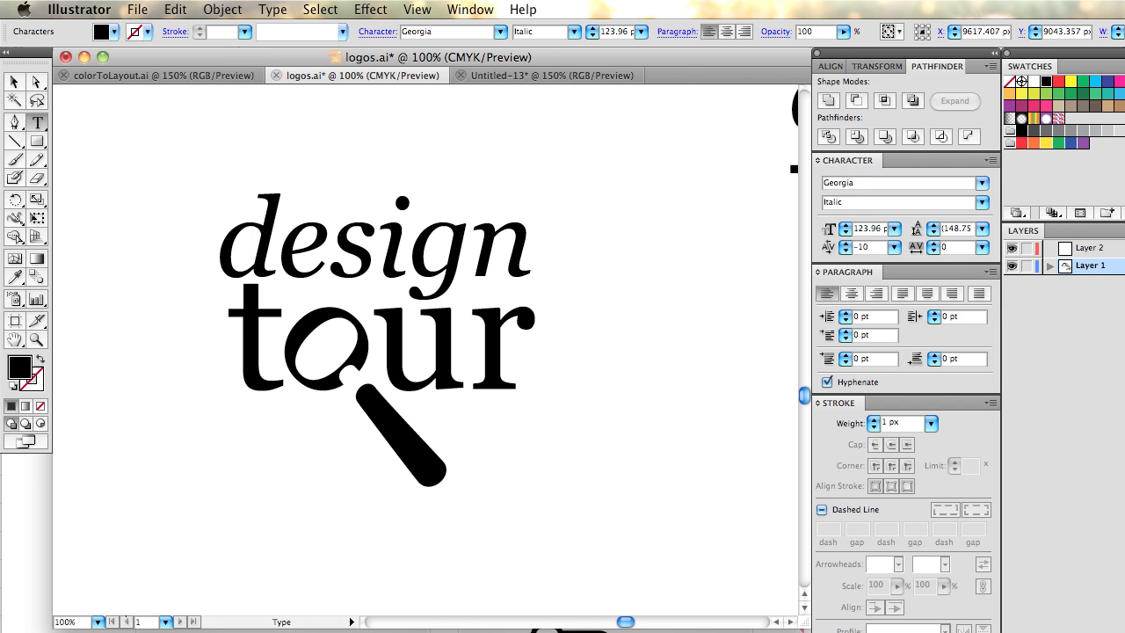
left_click(14, 83)
left_click(123, 160)
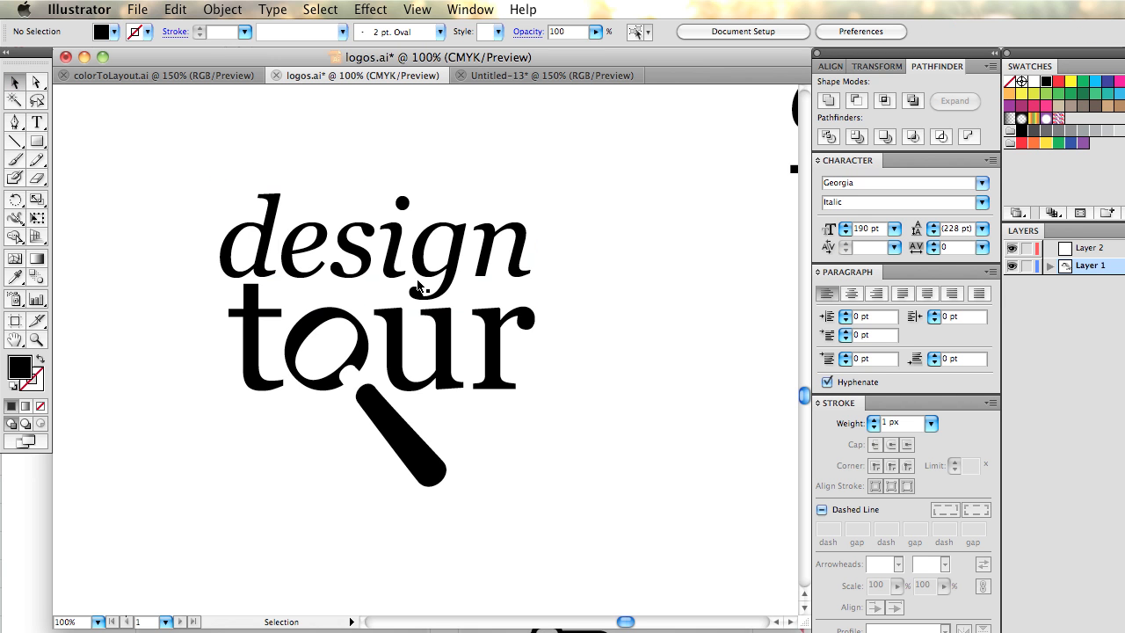
key("super+z")
Set the kerning between the d and e of "design" to -5 and deselect the text.
double_click(284, 252)
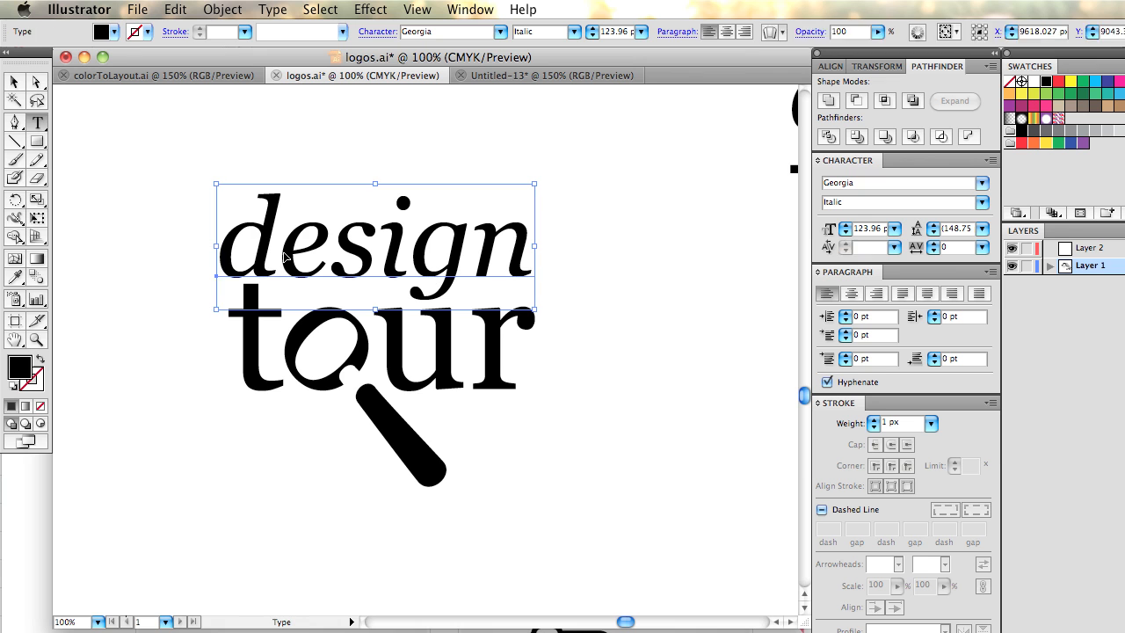
double_click(857, 247)
type("-")
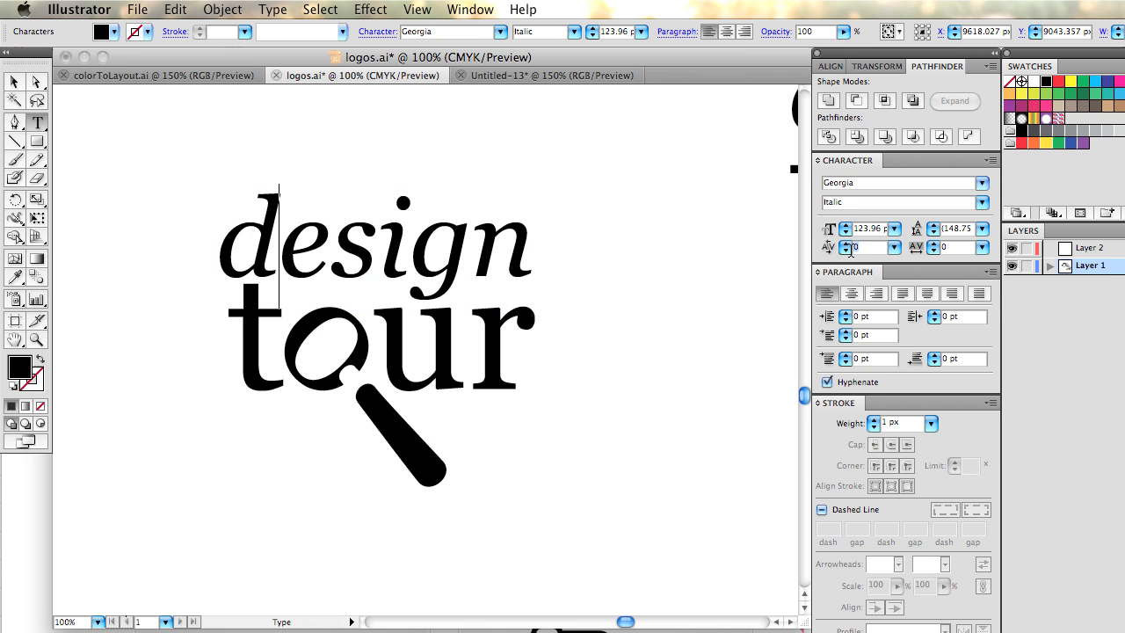
type("5")
key("Return")
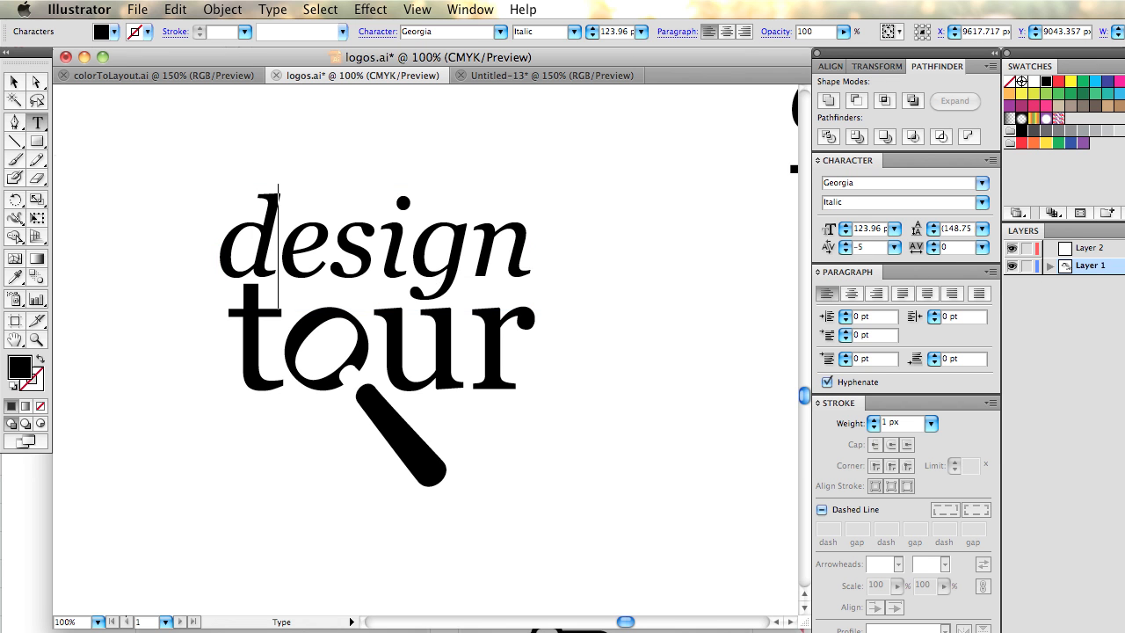
left_click(14, 81)
left_click(83, 115)
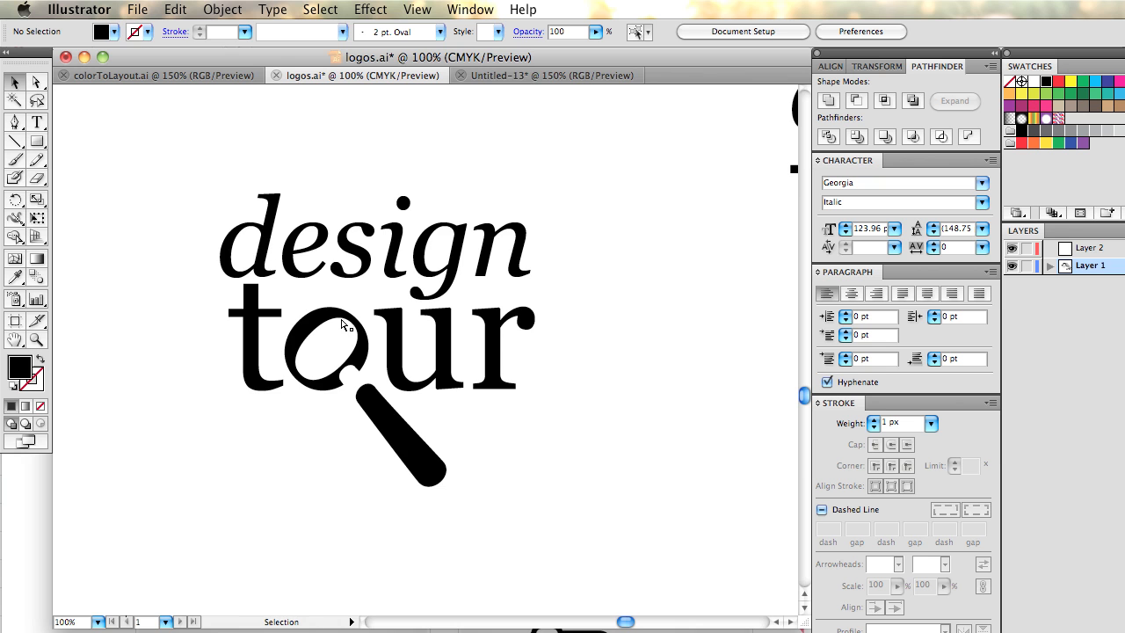
key("super+minus")
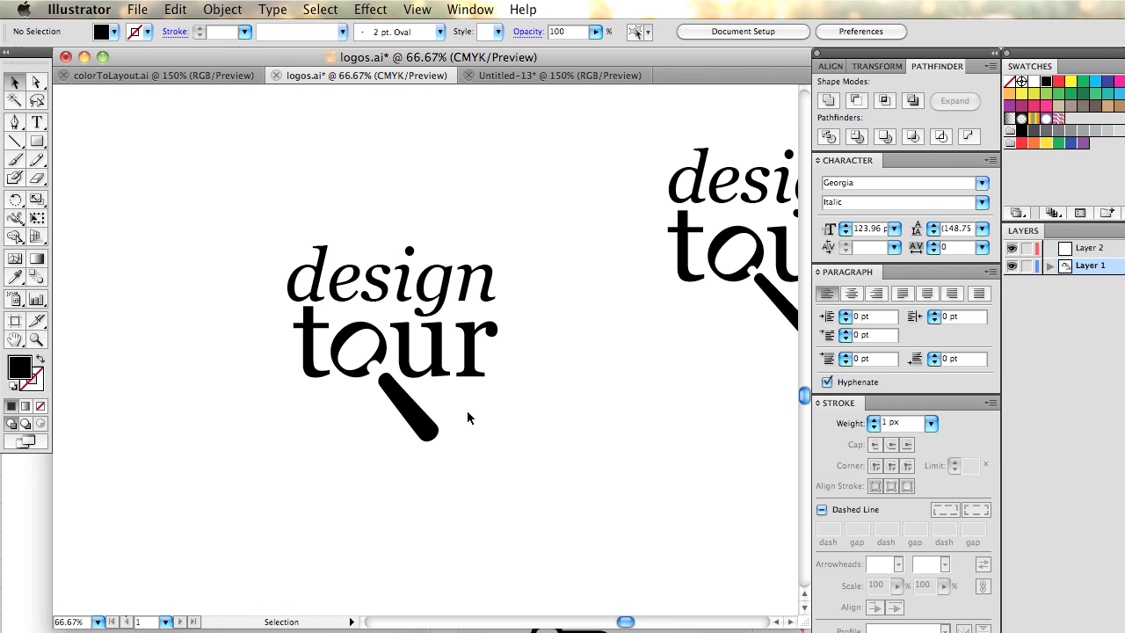